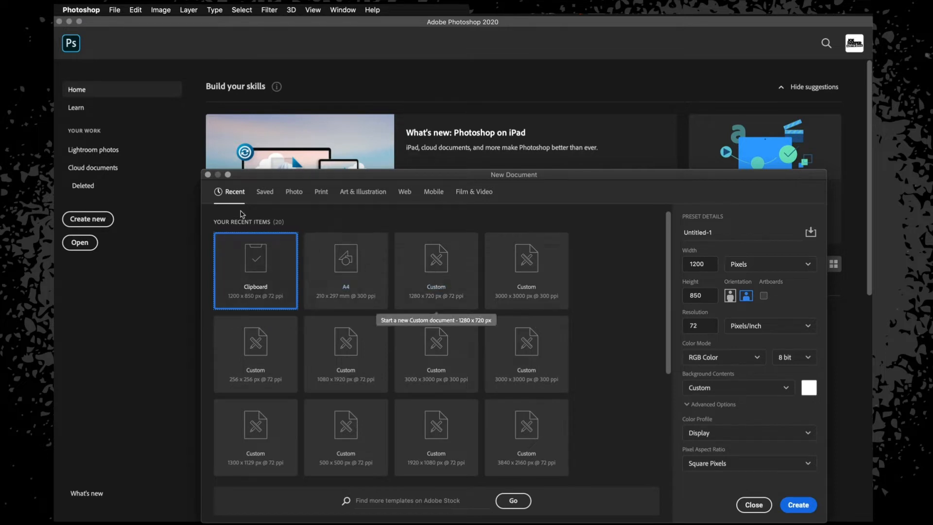
Browse the Saved, Photo, Print and Art & Illustration presets and settle on the A4 print preset for the new document
{"action": "left_click", "coordinate": [265, 194]}
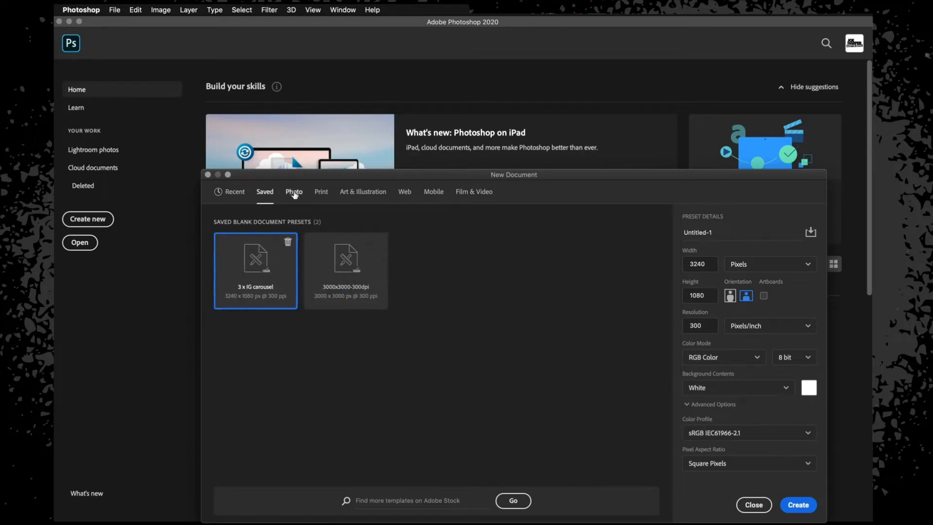
{"action": "left_click", "coordinate": [293, 193]}
{"action": "left_click", "coordinate": [322, 193]}
{"action": "left_click", "coordinate": [352, 194]}
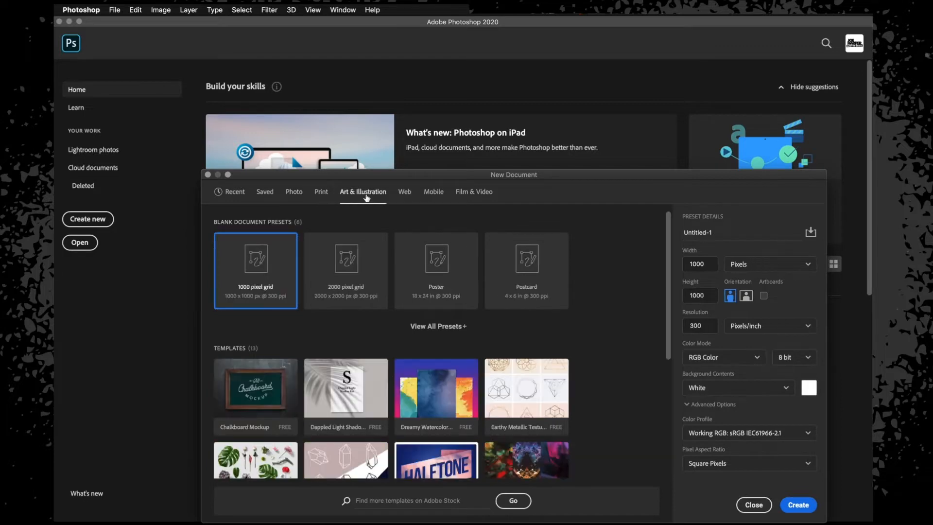
{"action": "left_click", "coordinate": [321, 194]}
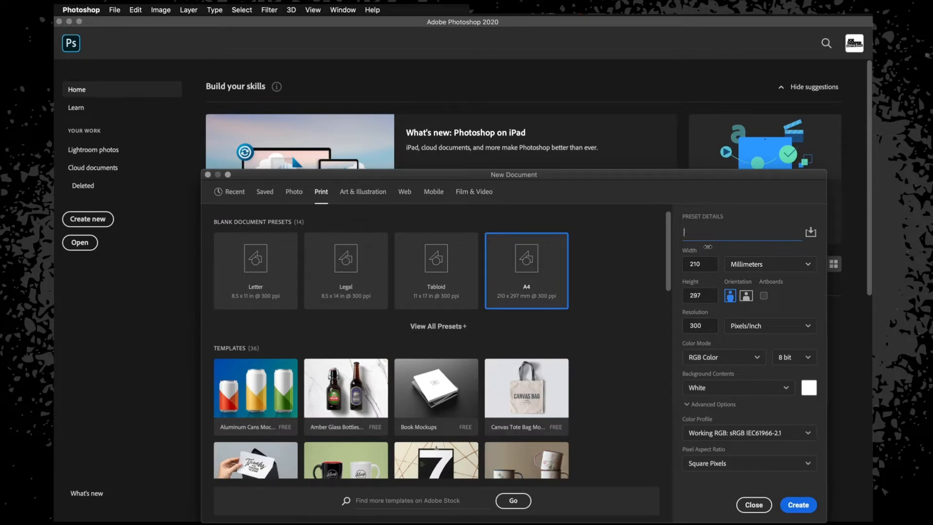
Name the A4 document TUTORIAL, keep millimetres and RGB Color after reviewing the unit and color mode options, and create it
{"action": "type", "text": "TUTORIAL"}
{"action": "left_click", "coordinate": [710, 263]}
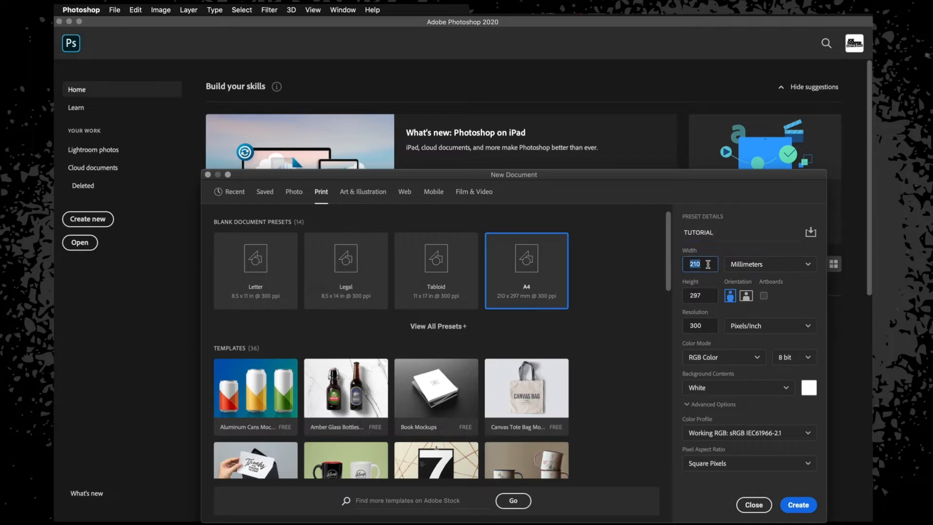
{"action": "left_click", "coordinate": [739, 265]}
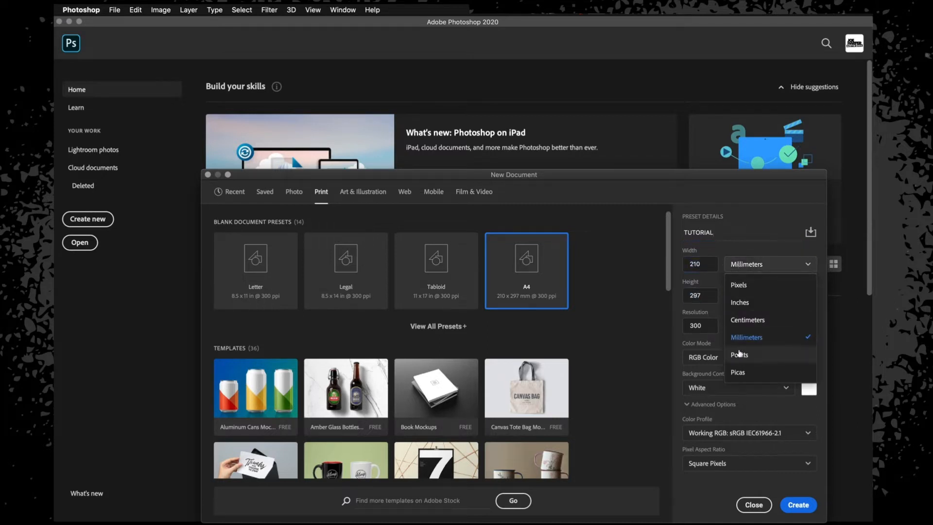
{"action": "left_click", "coordinate": [715, 278]}
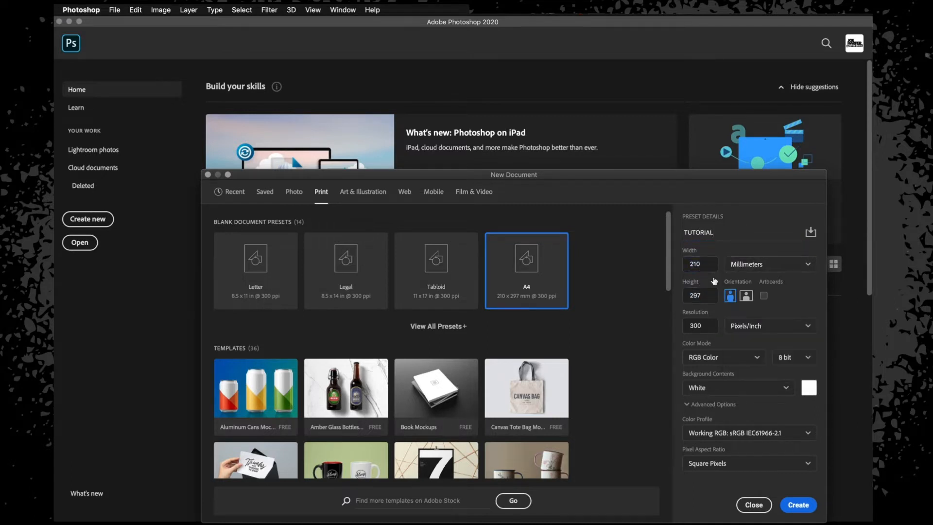
{"action": "left_click", "coordinate": [708, 360]}
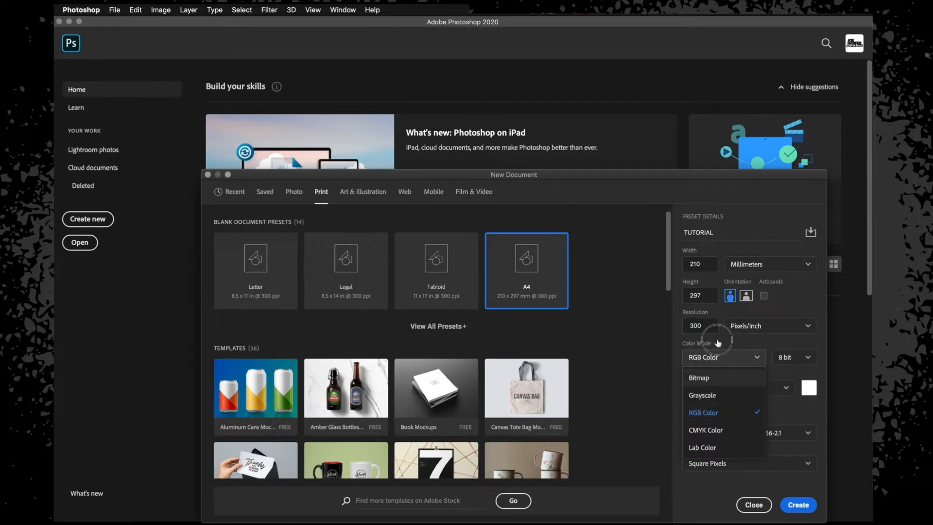
{"action": "left_click", "coordinate": [717, 343]}
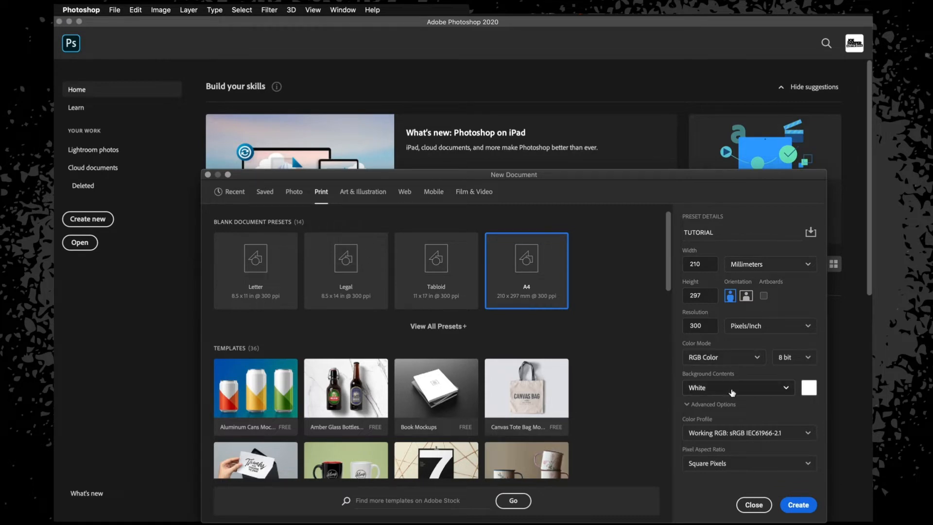
{"action": "left_click", "coordinate": [798, 504]}
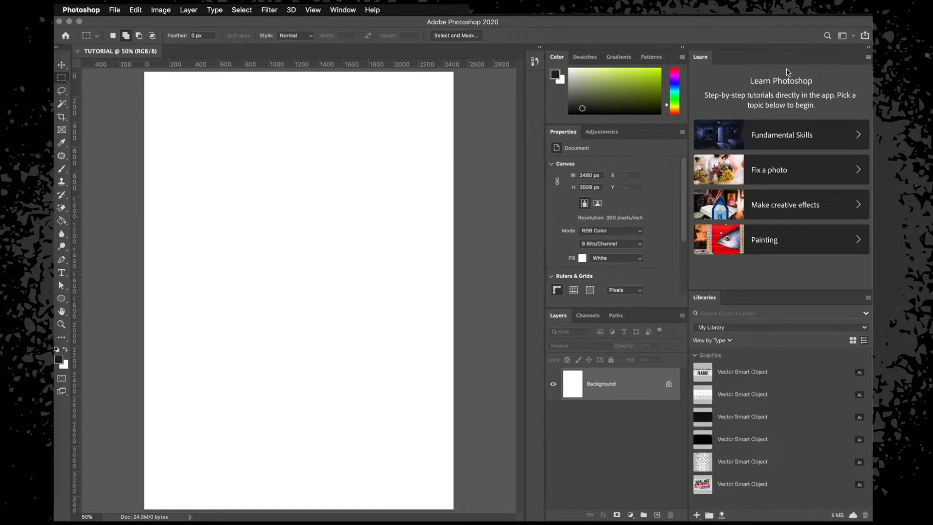
Close the Learn and Libraries panel groups to free up workspace
{"action": "left_click", "coordinate": [868, 57]}
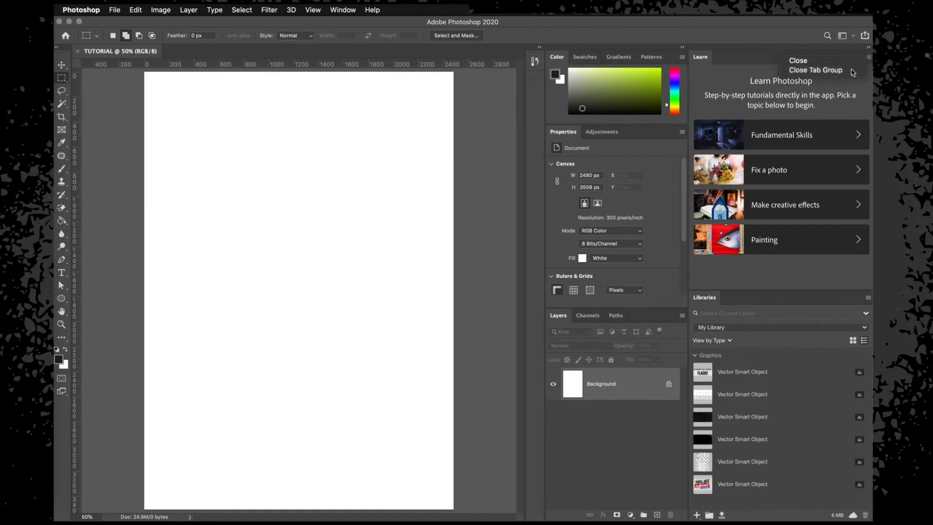
{"action": "left_click", "coordinate": [852, 71]}
{"action": "left_click", "coordinate": [868, 56]}
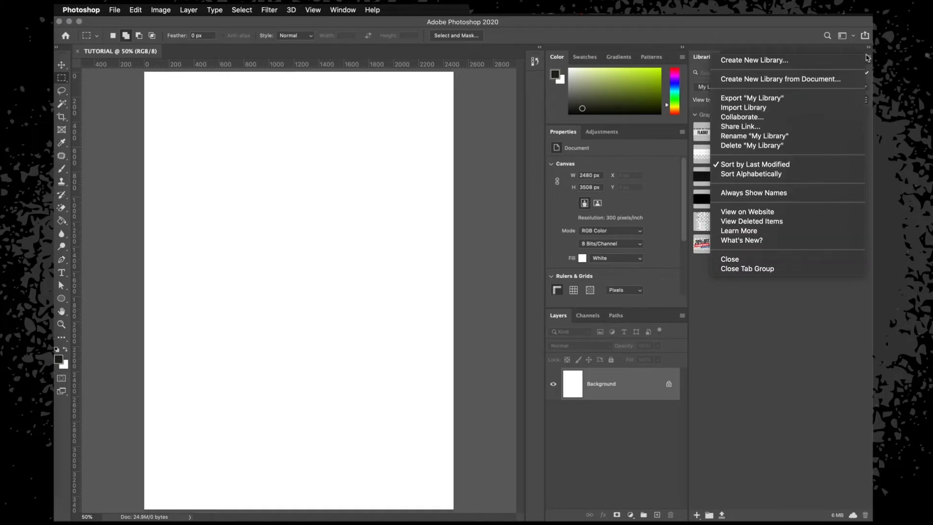
{"action": "left_click", "coordinate": [762, 269]}
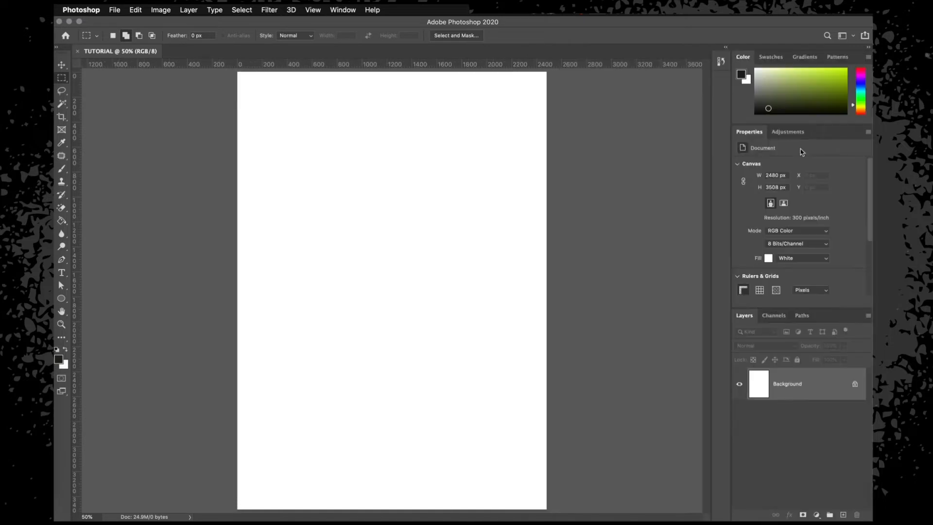
Close the Color and Properties panel groups so the Layers group remains
{"action": "left_click", "coordinate": [868, 57]}
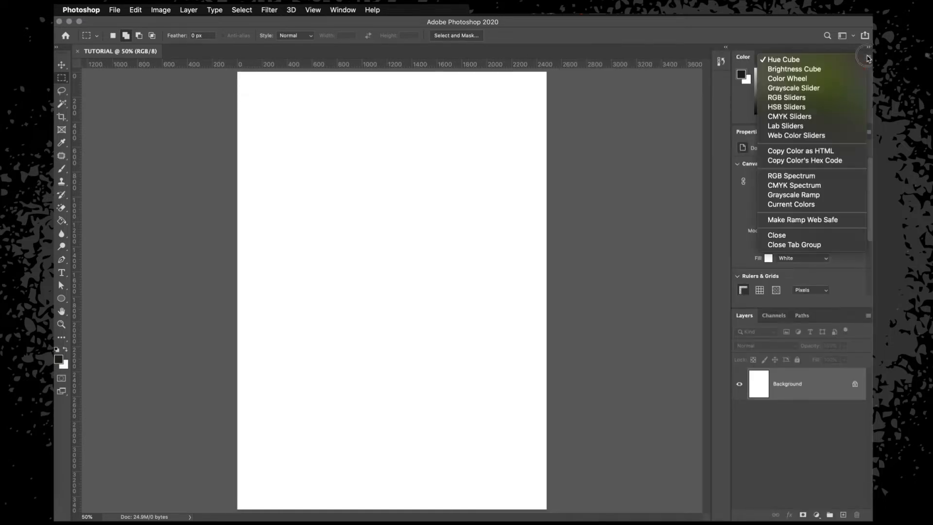
{"action": "left_click", "coordinate": [803, 244]}
{"action": "left_click", "coordinate": [870, 57]}
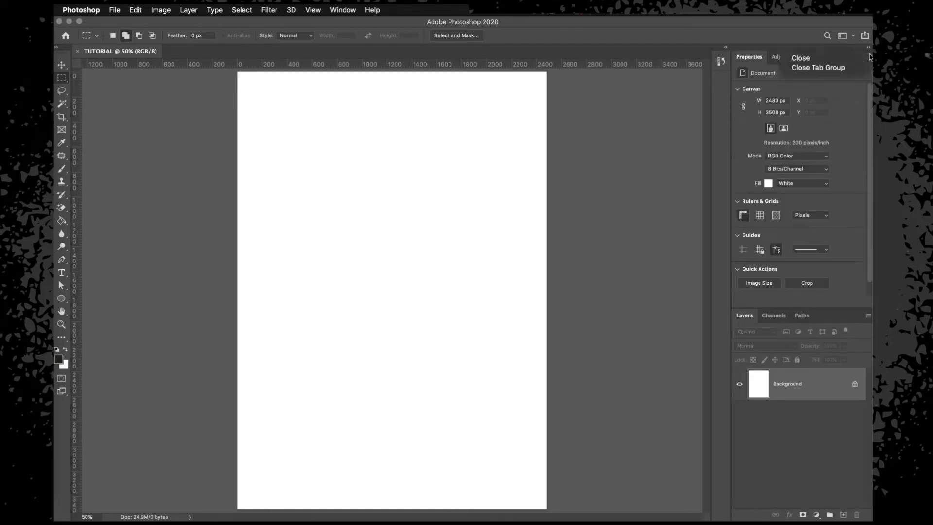
{"action": "left_click", "coordinate": [857, 69]}
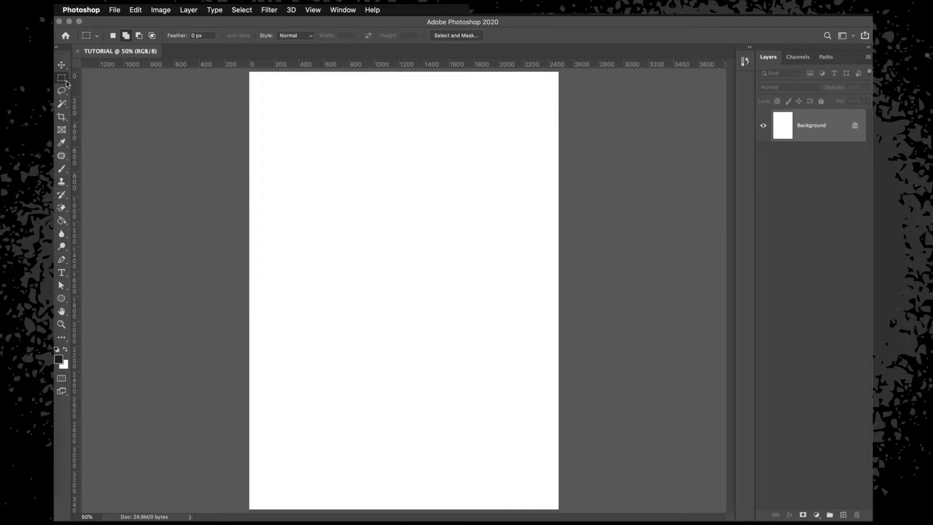
Examine the Move and Rectangular Marquee tool options, the available menu commands and the Filter Gallery, without applying a filter
{"action": "key", "text": "v"}
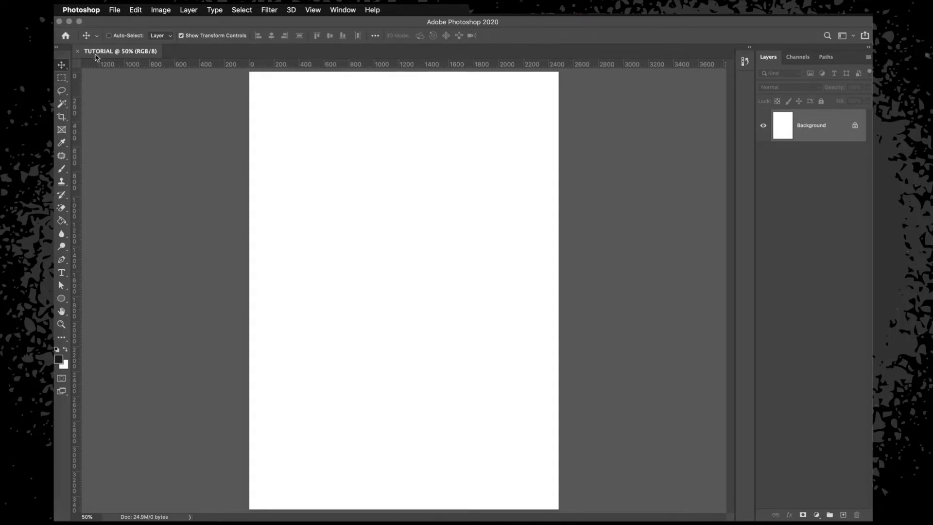
{"action": "left_click", "coordinate": [66, 80]}
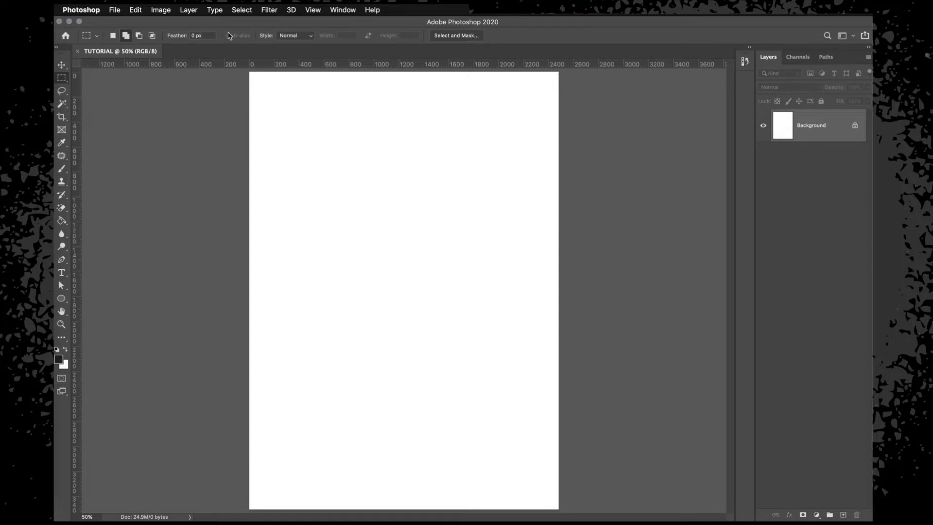
{"action": "left_click", "coordinate": [136, 10]}
{"action": "left_click", "coordinate": [115, 103]}
{"action": "left_click", "coordinate": [137, 9]}
{"action": "mouse_move", "coordinate": [158, 7]}
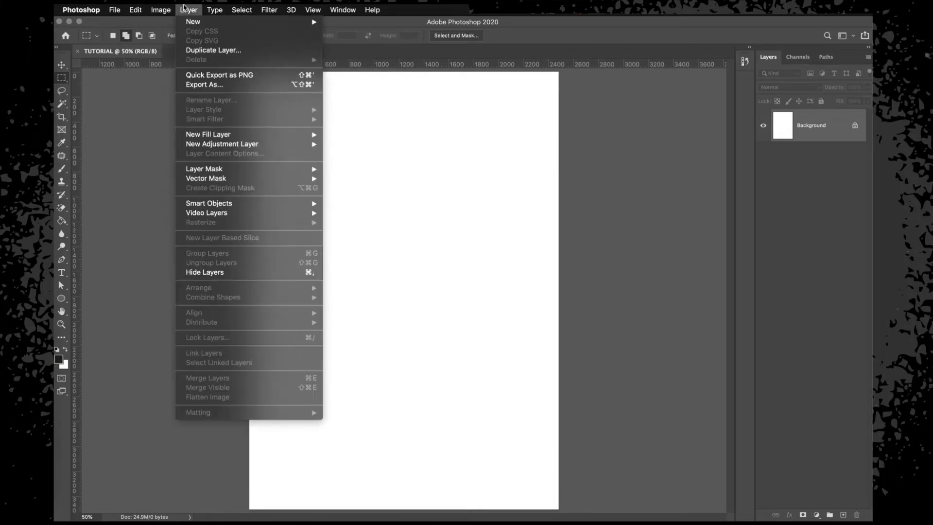
{"action": "mouse_move", "coordinate": [221, 7]}
{"action": "mouse_move", "coordinate": [269, 7]}
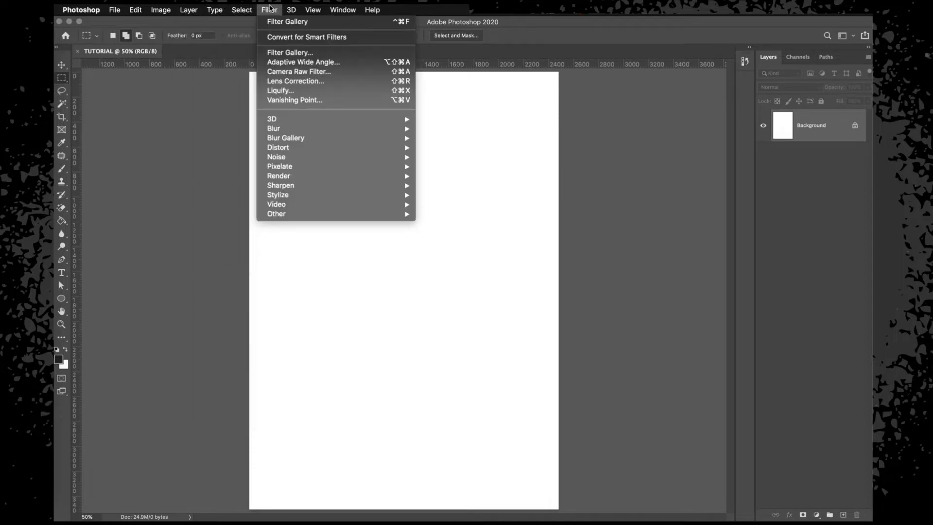
{"action": "left_click", "coordinate": [278, 52]}
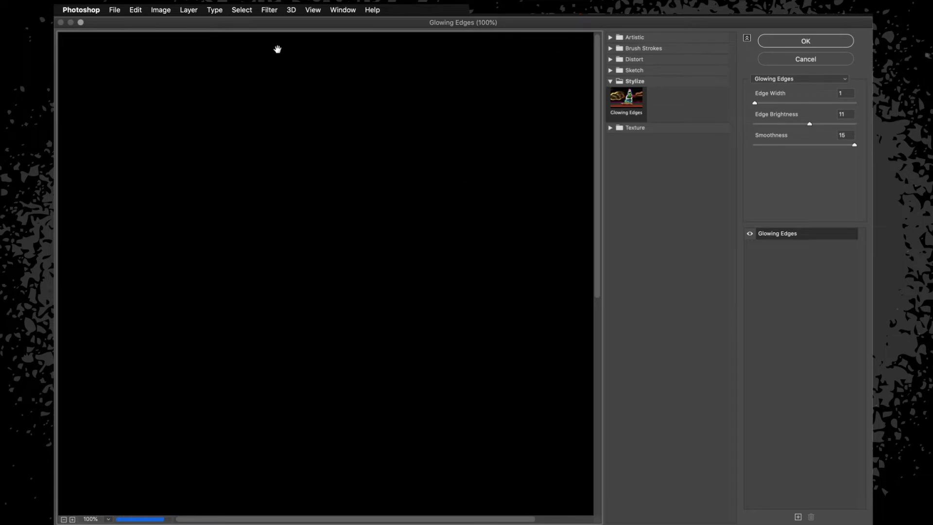
{"action": "key", "text": "Escape"}
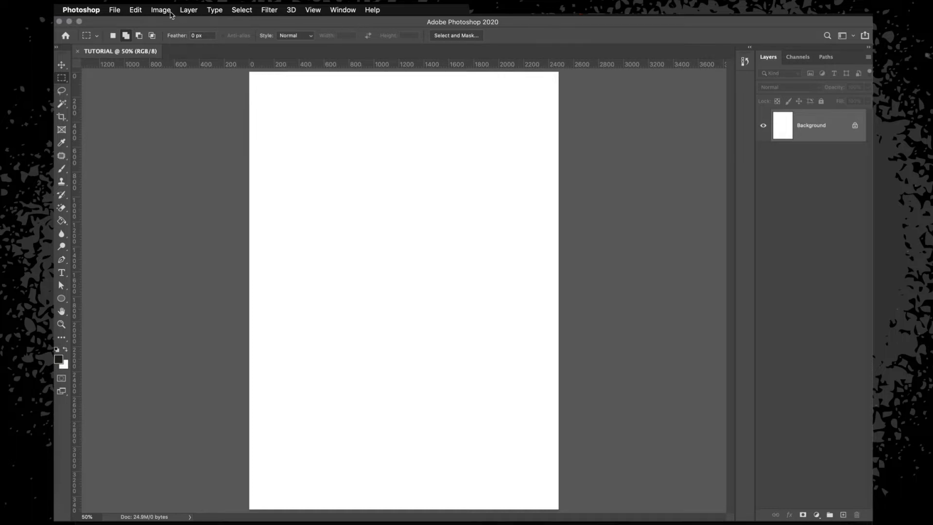
Open the house.jpg image from the lesson one folder as a separate document
{"action": "left_click", "coordinate": [119, 9]}
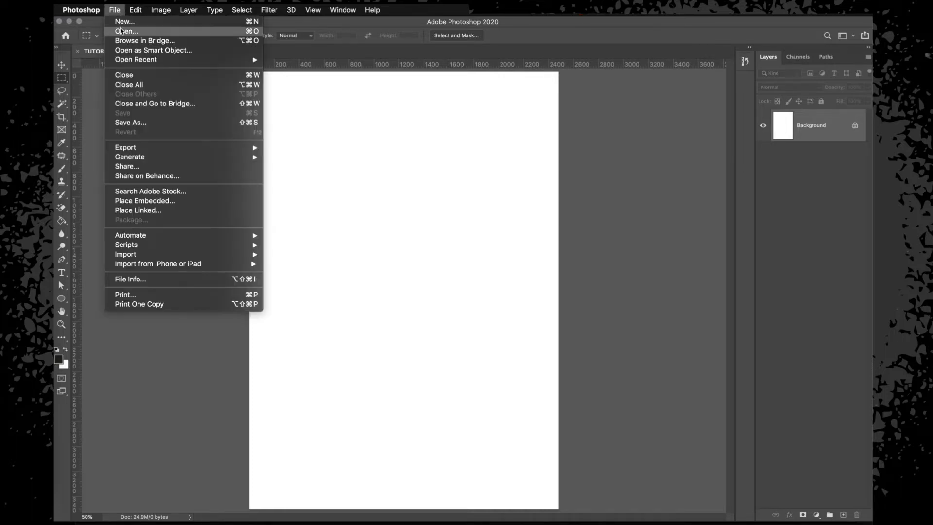
{"action": "left_click", "coordinate": [122, 31]}
{"action": "left_click", "coordinate": [408, 127]}
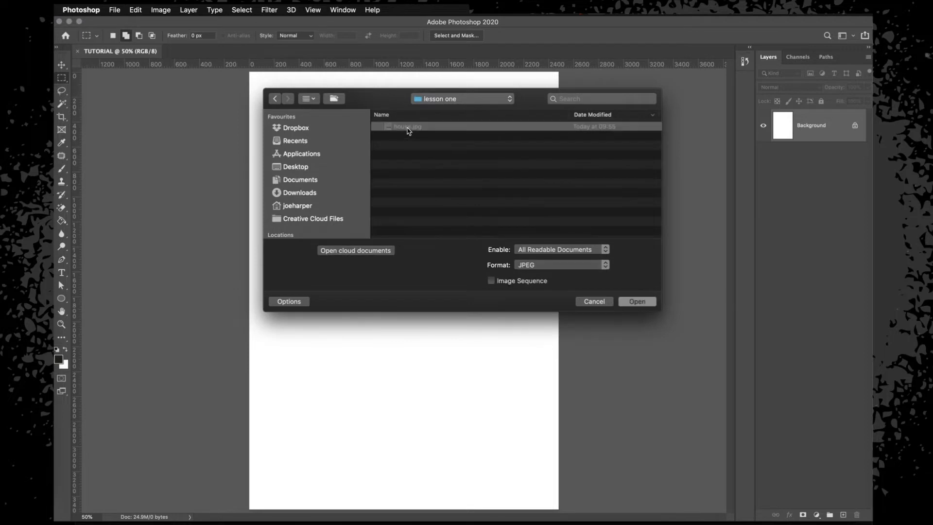
{"action": "left_click", "coordinate": [636, 301]}
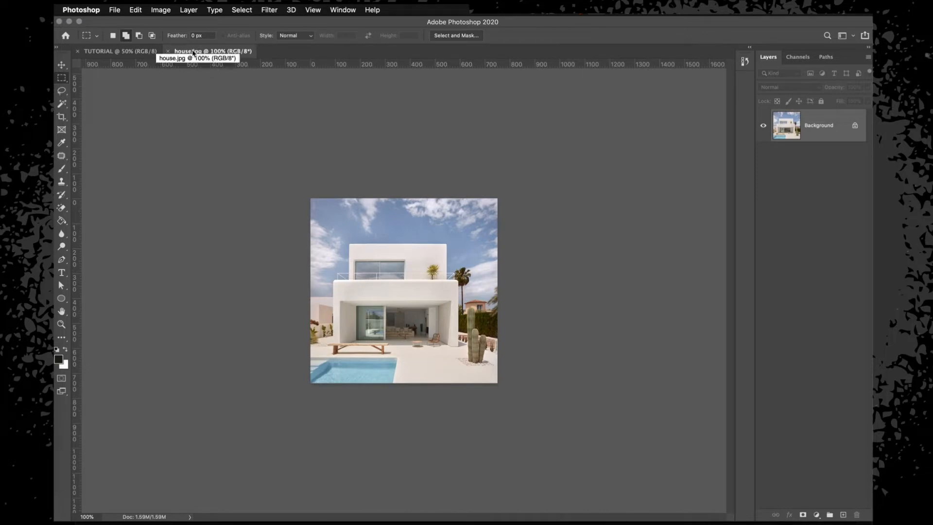
Switch back and forth between the TUTORIAL and house.jpg documents to compare the blank canvas with the photo
{"action": "left_click", "coordinate": [121, 52]}
{"action": "left_click", "coordinate": [209, 51]}
{"action": "left_click", "coordinate": [145, 52]}
{"action": "left_click", "coordinate": [187, 52]}
{"action": "left_click", "coordinate": [126, 52]}
{"action": "left_click", "coordinate": [188, 52]}
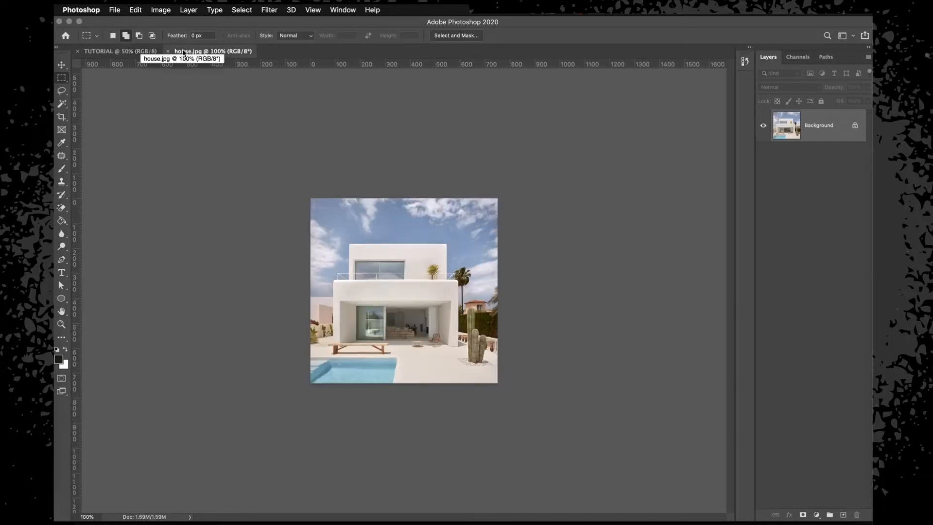
{"action": "left_click", "coordinate": [122, 51]}
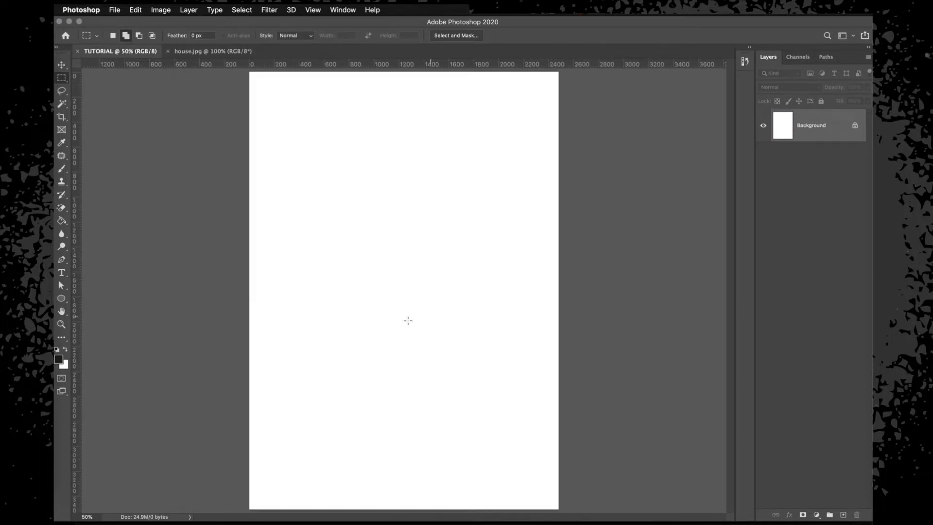
Convert the locked Background of house.jpg into a regular layer with the default settings
{"action": "left_click", "coordinate": [214, 51]}
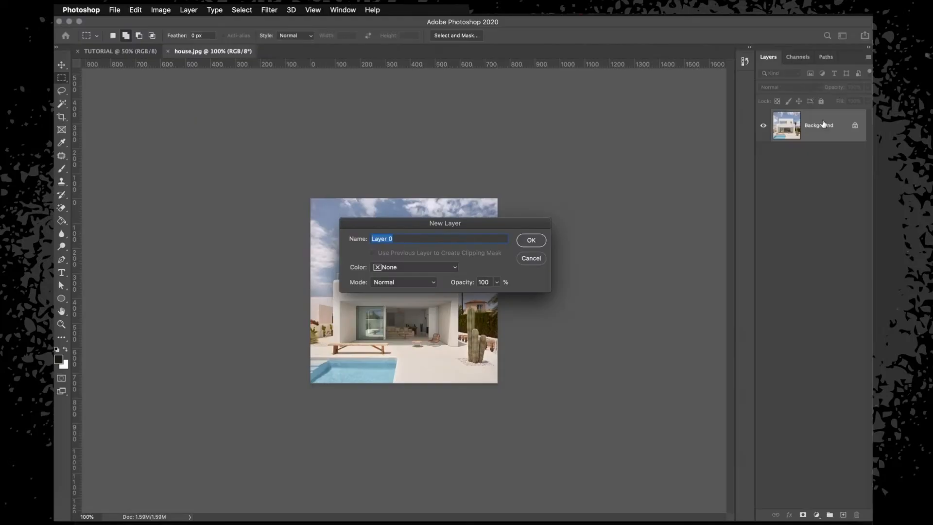
{"action": "key", "text": "Escape"}
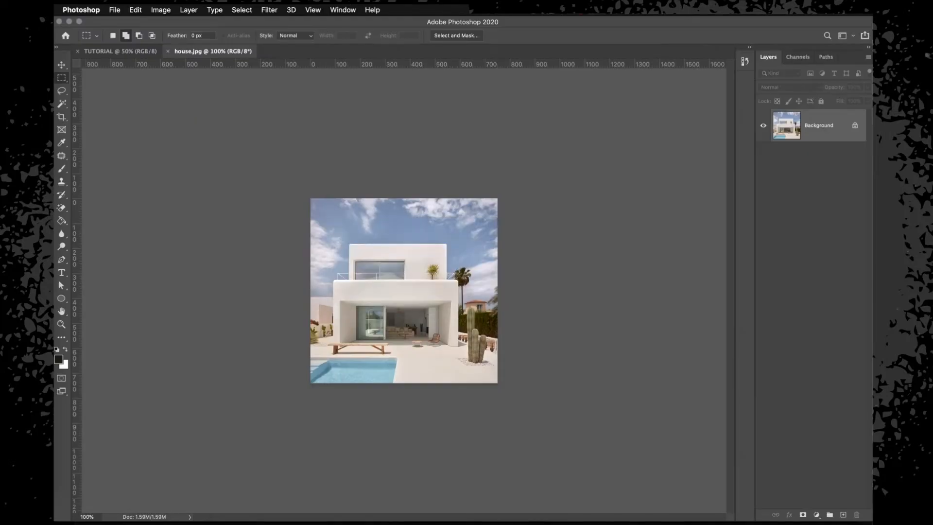
{"action": "double_click", "coordinate": [834, 122]}
{"action": "key", "text": "Return"}
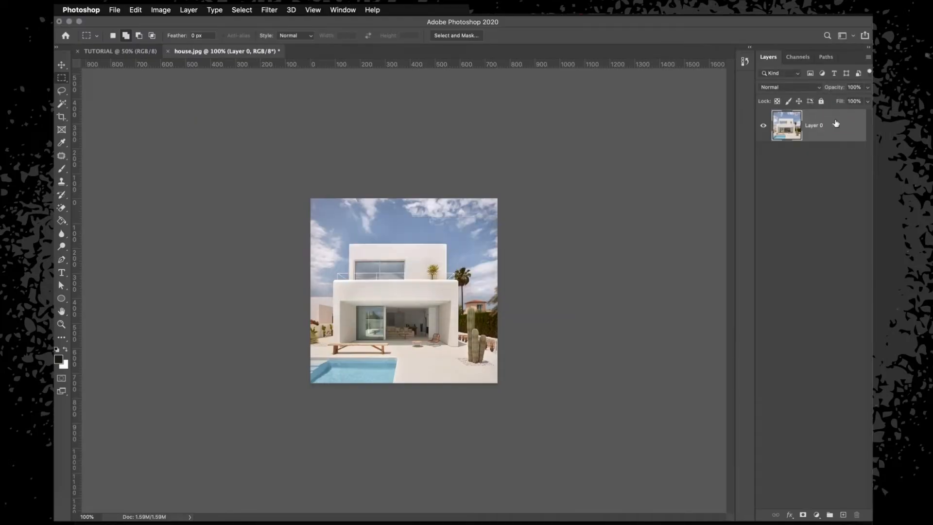
Select all the pixels of the house layer, copy them into the TUTORIAL document and activate the Move tool
{"action": "left_click", "coordinate": [791, 128], "text": "super"}
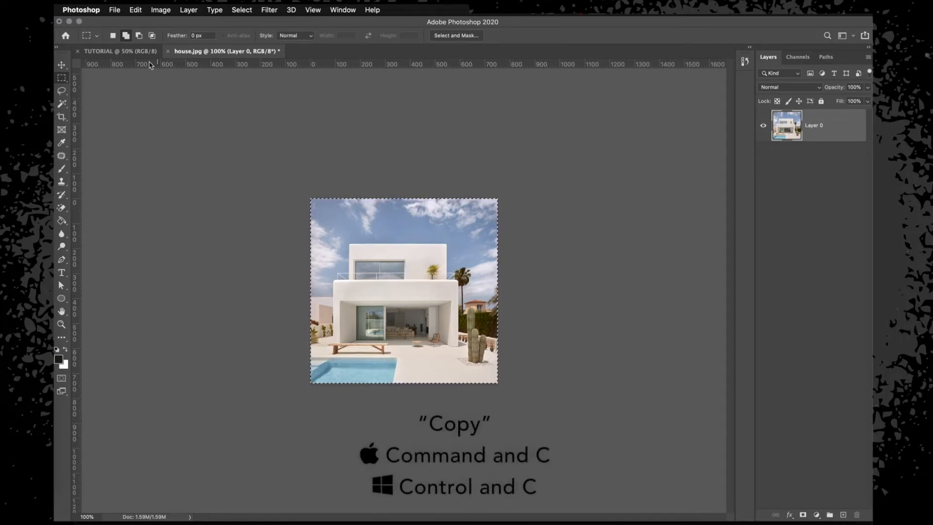
{"action": "left_click", "coordinate": [136, 53]}
{"action": "key", "text": "super+v"}
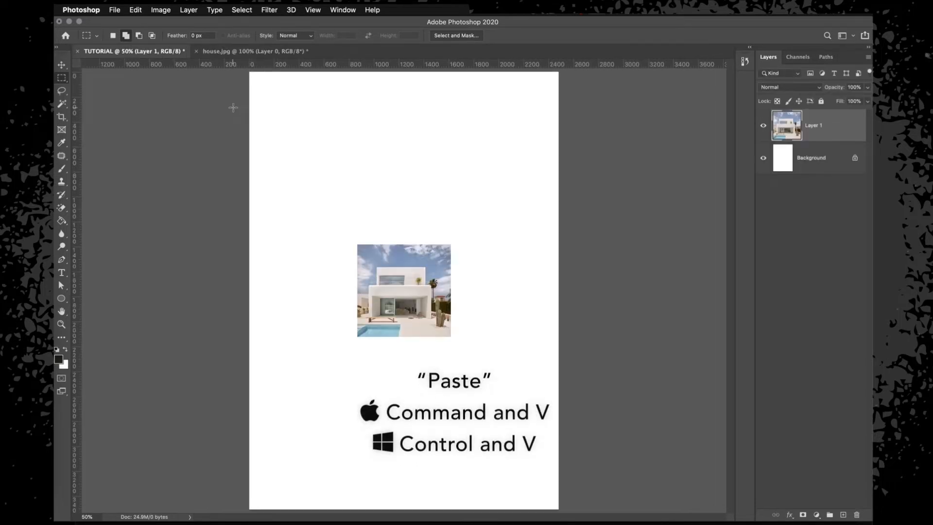
{"action": "key", "text": "v"}
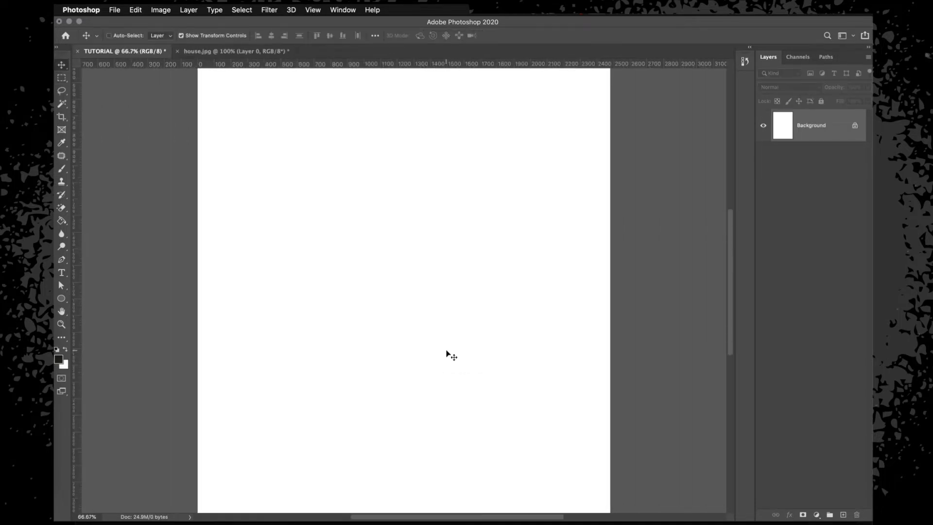
{"action": "key", "text": "super+minus"}
{"action": "key", "text": "super+minus"}
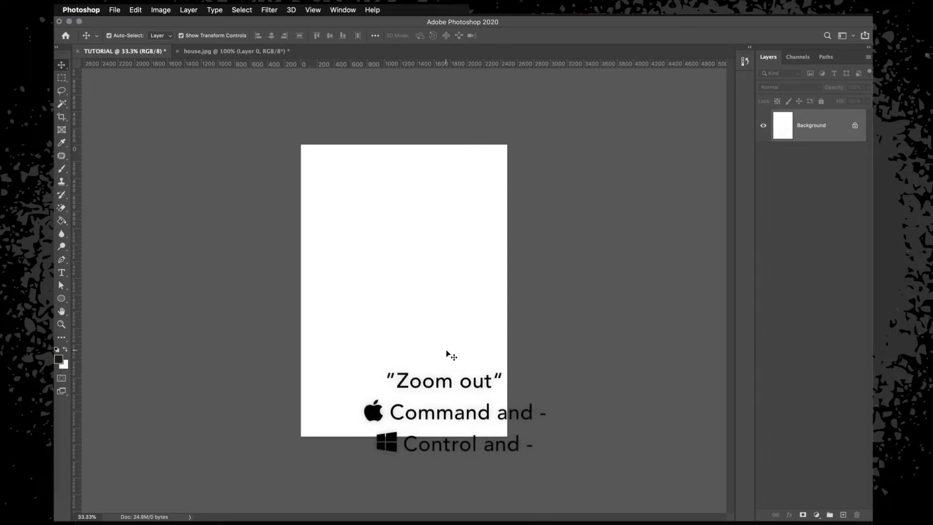
{"action": "key", "text": "super+minus"}
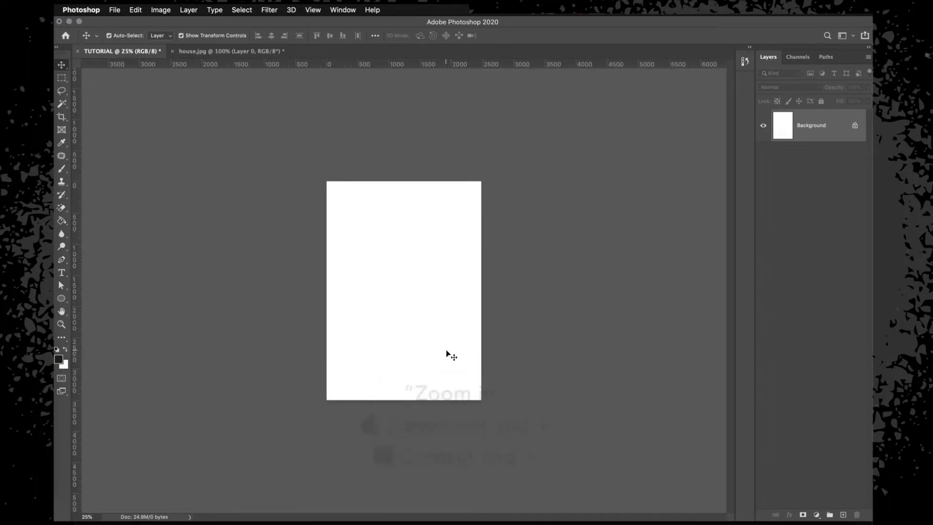
{"action": "key", "text": "super+plus"}
{"action": "key", "text": "super+plus"}
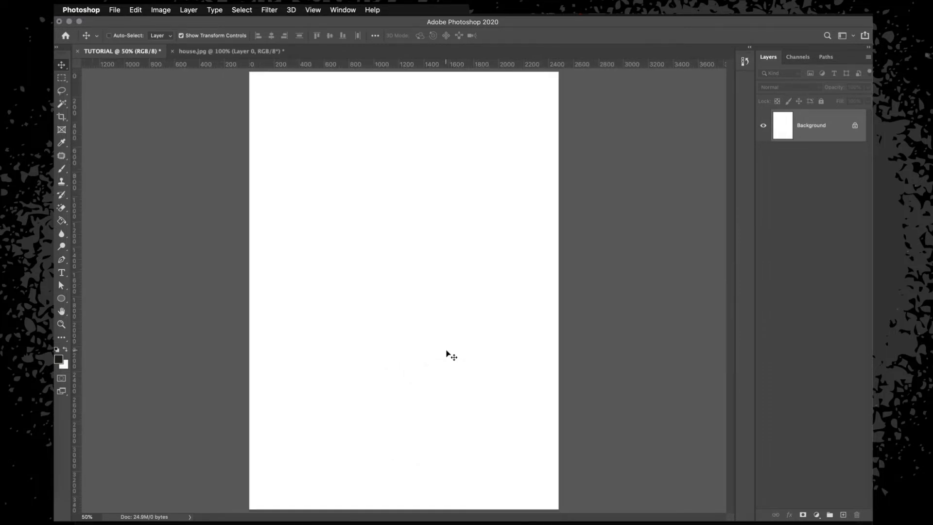
Zoom the TUTORIAL page out to 16.67%, fit it back on screen and review the matching zoom commands
{"action": "key", "text": "super+minus"}
{"action": "key", "text": "super+minus"}
{"action": "key", "text": "super+minus"}
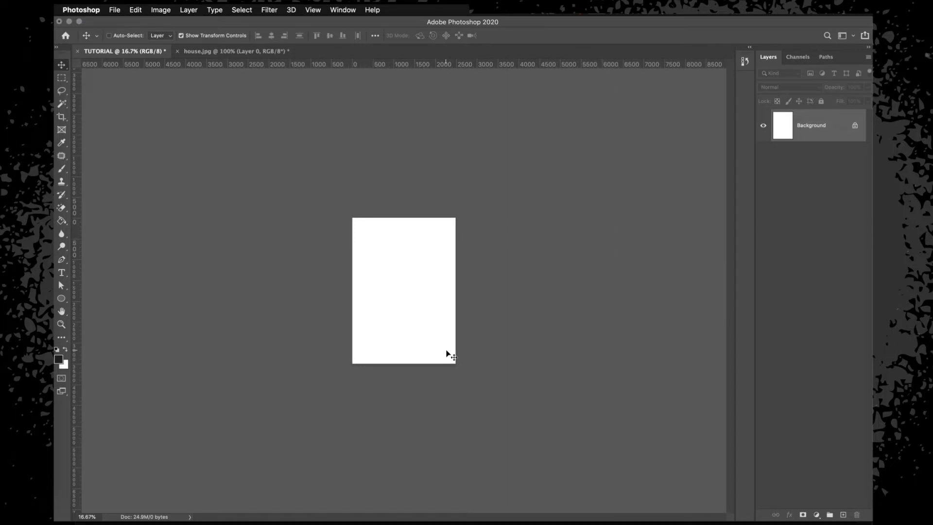
{"action": "key", "text": "super+0"}
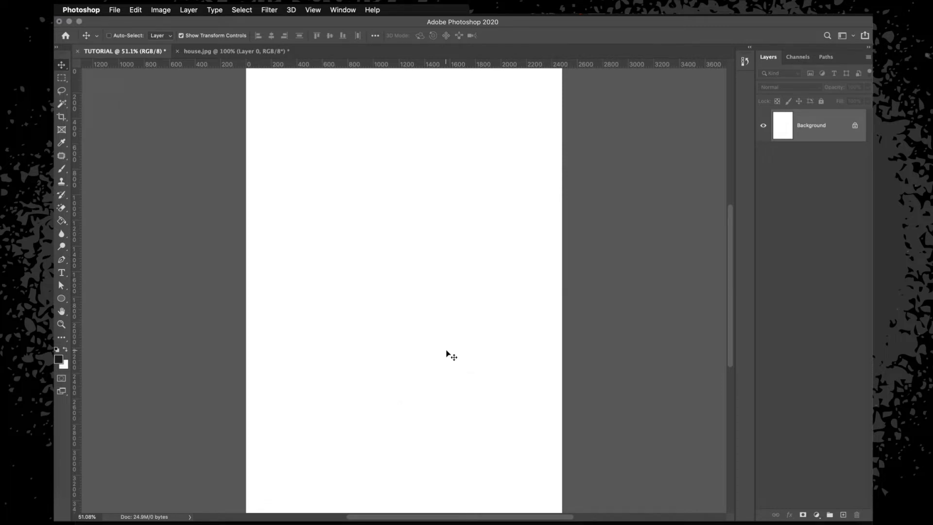
{"action": "left_click", "coordinate": [315, 10]}
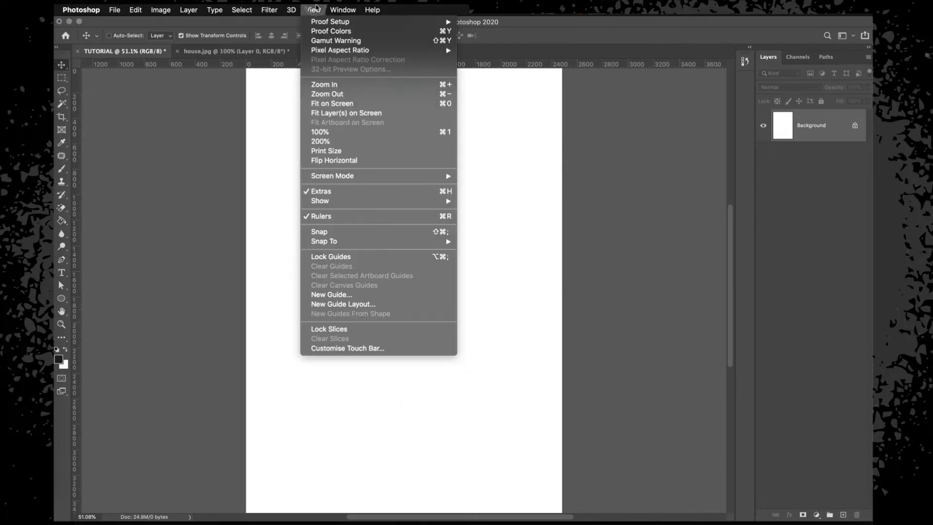
{"action": "left_click", "coordinate": [330, 94]}
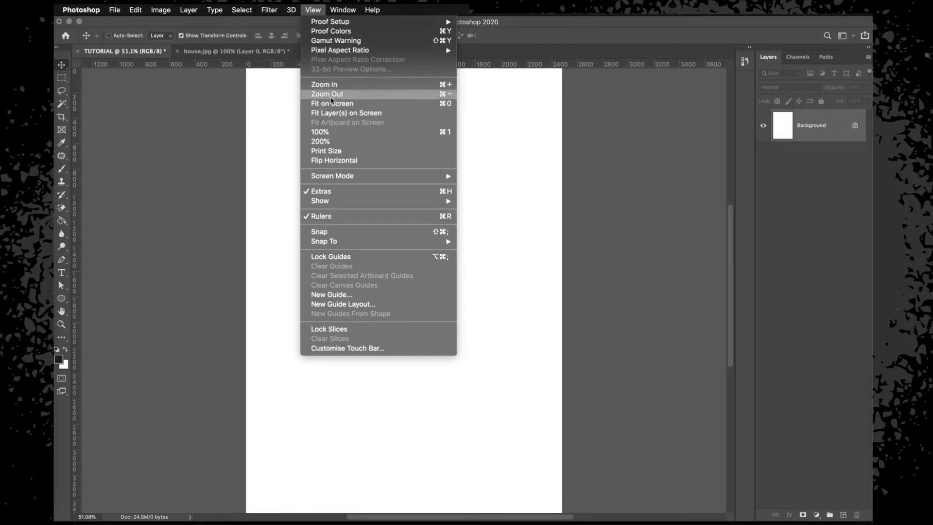
{"action": "left_click", "coordinate": [313, 10]}
{"action": "left_click", "coordinate": [330, 103]}
{"action": "left_click", "coordinate": [313, 10]}
Copy the house image from the Chrome web page and try pasting it into the TUTORIAL document
{"action": "left_click", "coordinate": [58, 284]}
{"action": "right_click", "coordinate": [374, 208]}
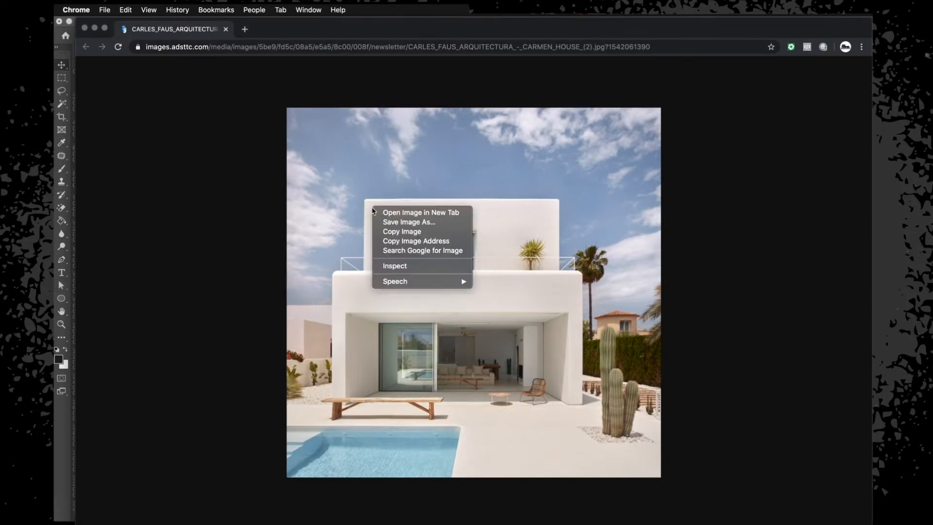
{"action": "left_click", "coordinate": [389, 232]}
{"action": "left_click", "coordinate": [58, 247]}
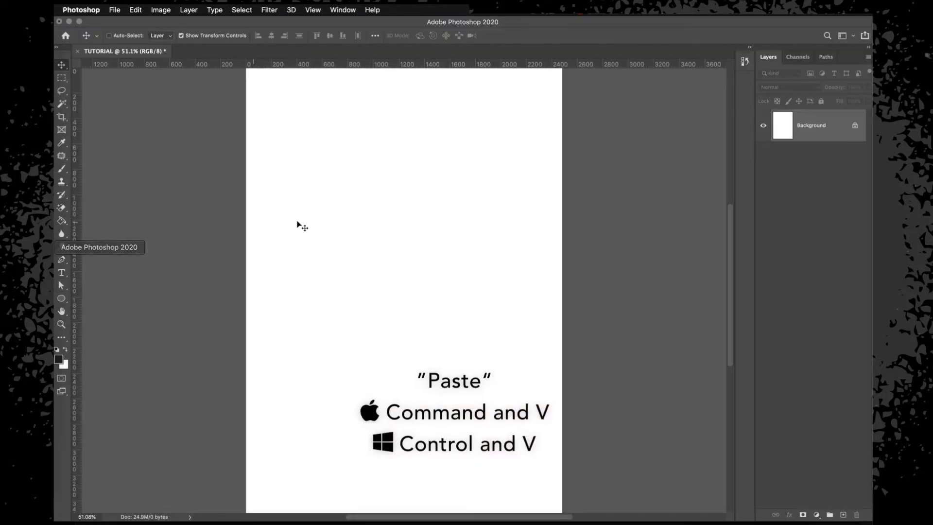
{"action": "key", "text": "super+v"}
{"action": "key", "text": "super+z"}
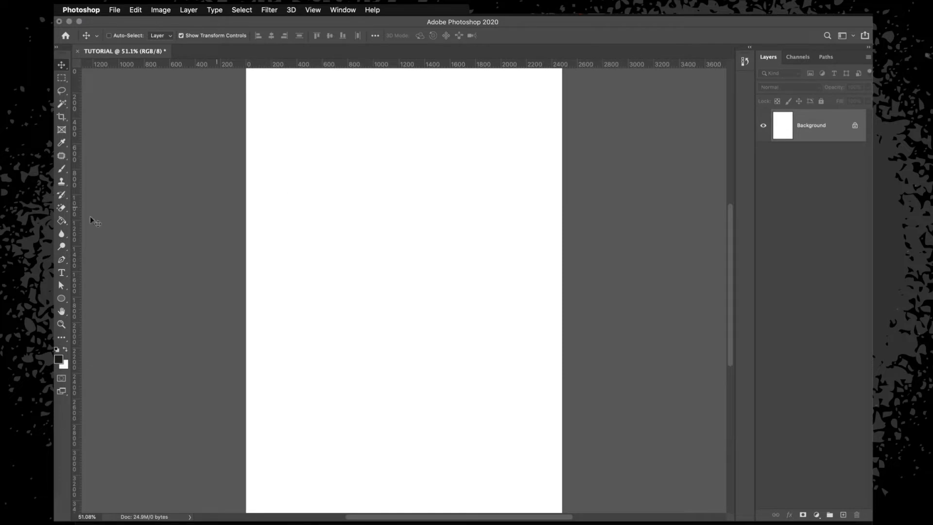
Place house.jpg from the lesson one folder into the TUTORIAL document, cancelling a trial enlargement to about 206% and restoring the placed image
{"action": "left_click", "coordinate": [55, 62]}
{"action": "left_click", "coordinate": [355, 191]}
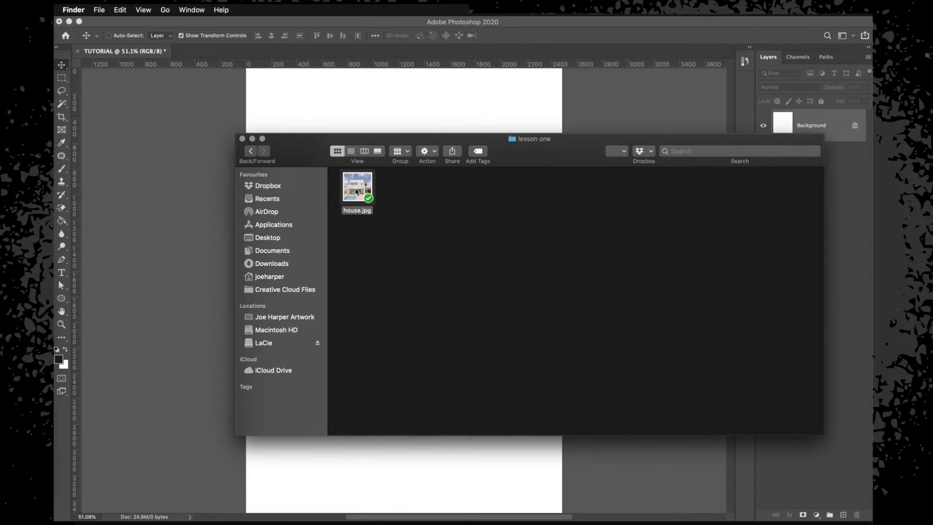
{"action": "left_click_drag", "start_coordinate": [558, 158], "coordinate": [552, 162]}
{"action": "left_click_drag", "start_coordinate": [296, 199], "coordinate": [349, 127]}
{"action": "left_click_drag", "start_coordinate": [464, 231], "coordinate": [527, 168]}
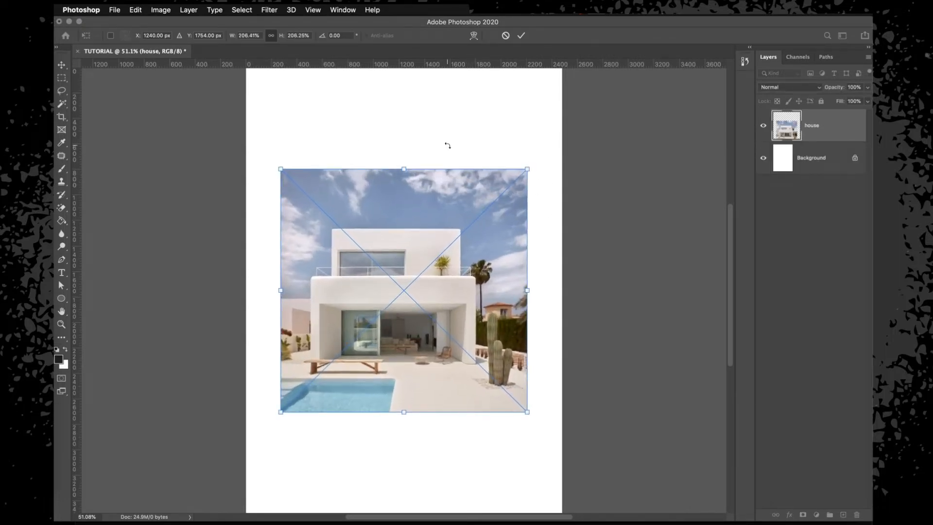
{"action": "left_click", "coordinate": [505, 36]}
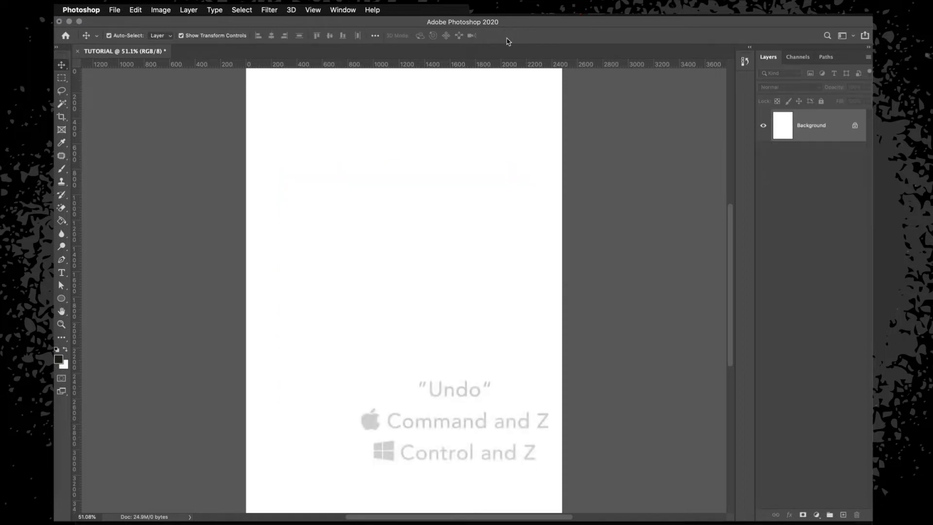
{"action": "key", "text": "super+z"}
Enlarge the placed house image evenly about its centre to about 172% and commit the transform
{"action": "left_click_drag", "start_coordinate": [464, 231], "coordinate": [514, 181]}
{"action": "key", "text": "Return"}
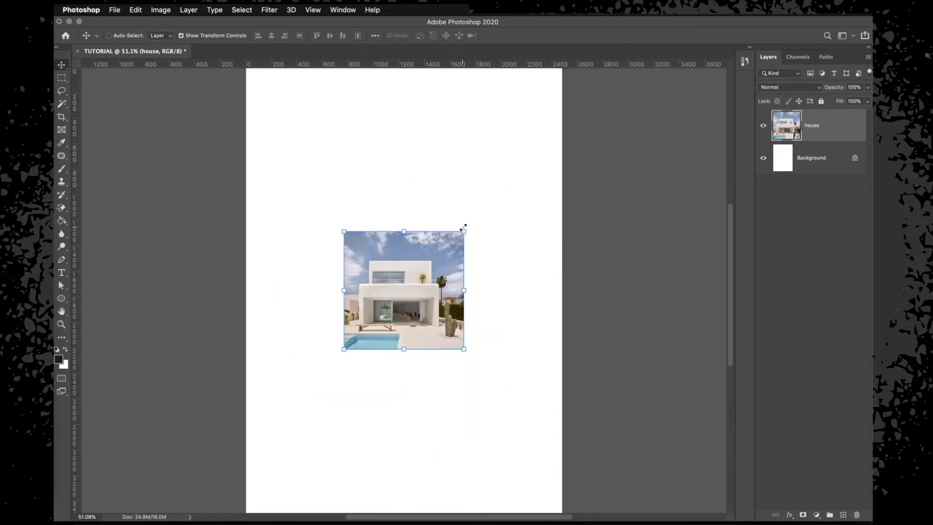
{"action": "left_click_drag", "start_coordinate": [463, 228], "coordinate": [505, 186]}
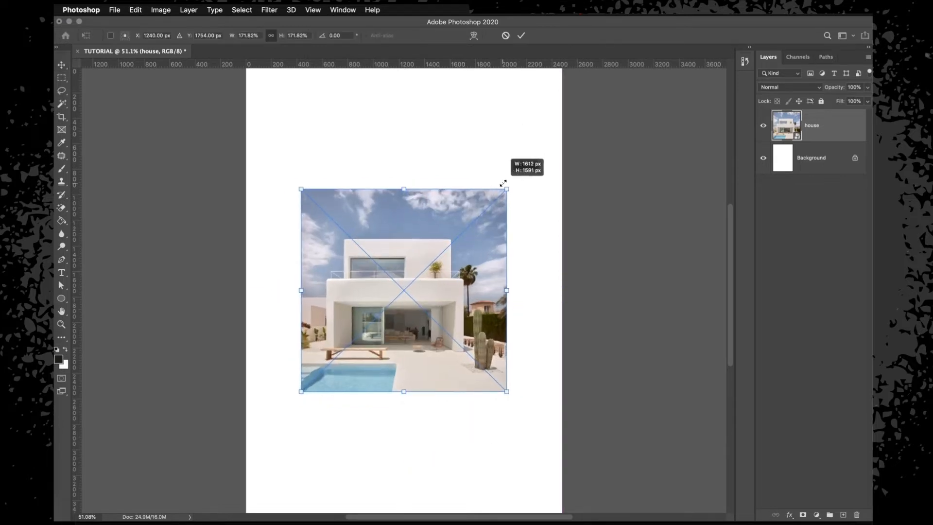
{"action": "left_click", "coordinate": [520, 37]}
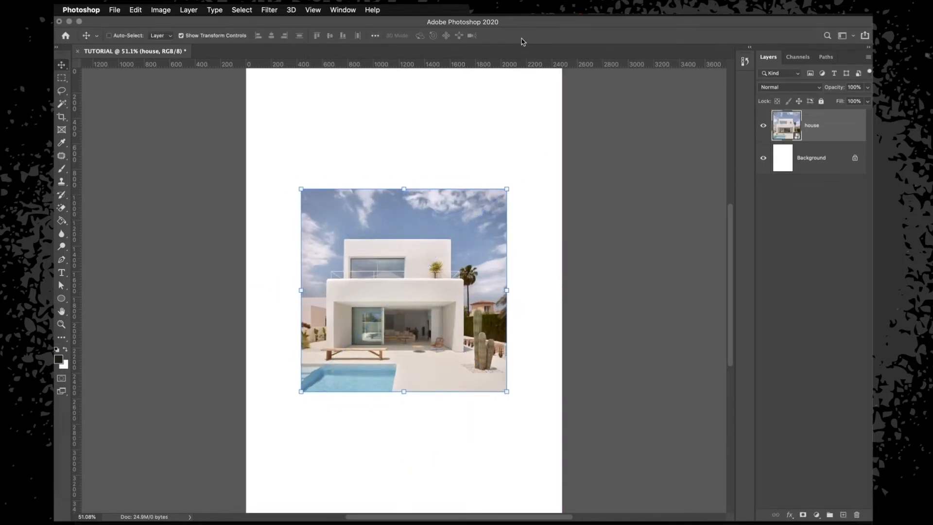
Move the house image slightly up the page with the Move tool, and turn Show Transform Controls off and back on
{"action": "key", "text": "m"}
{"action": "key", "text": "super+plus"}
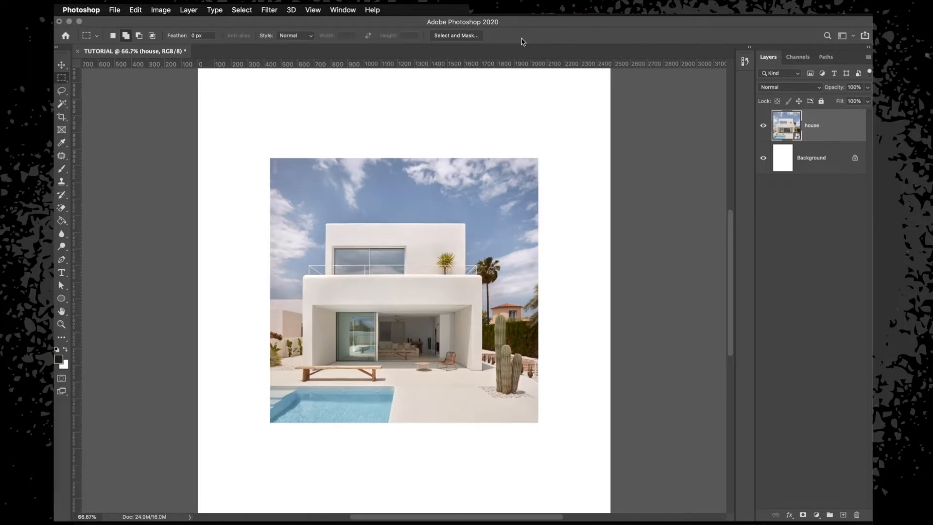
{"action": "left_click", "coordinate": [62, 65]}
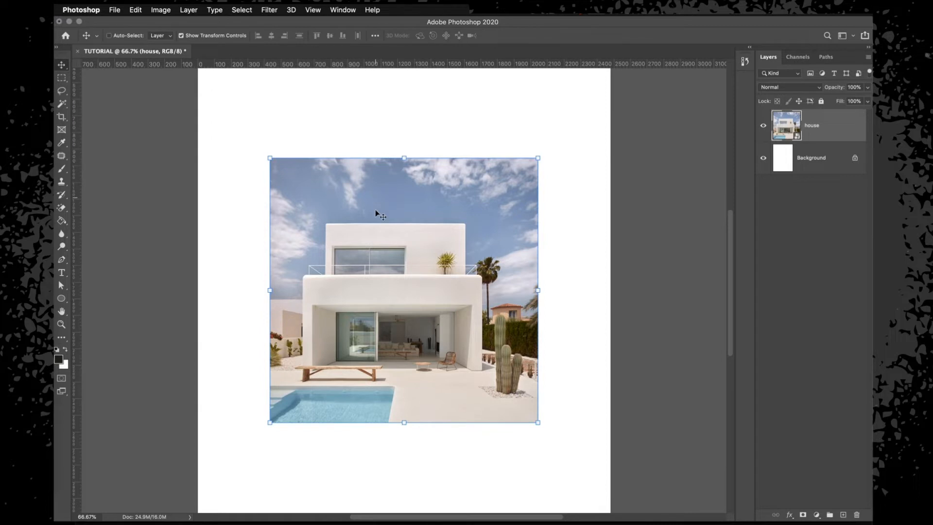
{"action": "left_click_drag", "start_coordinate": [378, 239], "coordinate": [402, 227]}
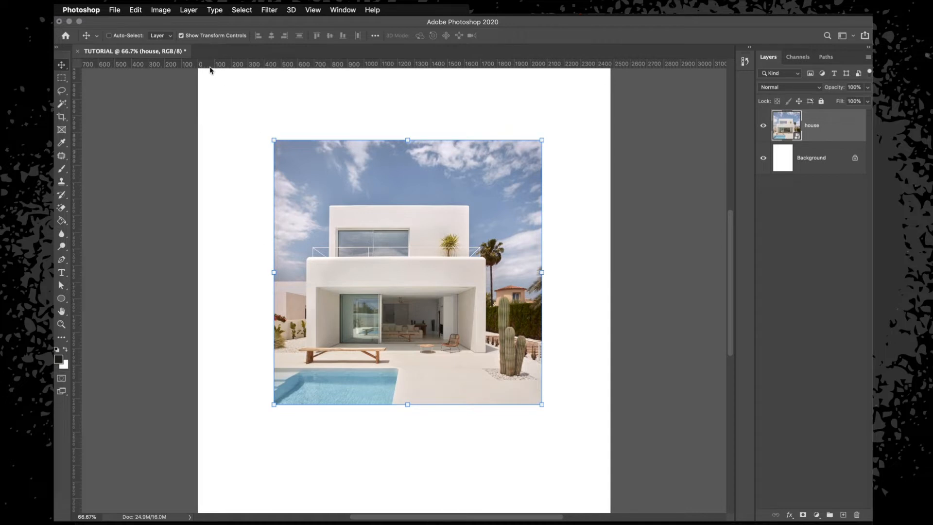
{"action": "left_click", "coordinate": [181, 36]}
{"action": "left_click", "coordinate": [181, 36]}
Try rotating the house image by about -6.6 degrees and stretching its width and height independently
{"action": "left_click_drag", "start_coordinate": [549, 131], "coordinate": [530, 115]}
{"action": "left_click_drag", "start_coordinate": [552, 255], "coordinate": [525, 257]}
{"action": "left_click_drag", "start_coordinate": [389, 145], "coordinate": [390, 156]}
{"action": "key", "text": "super+z"}
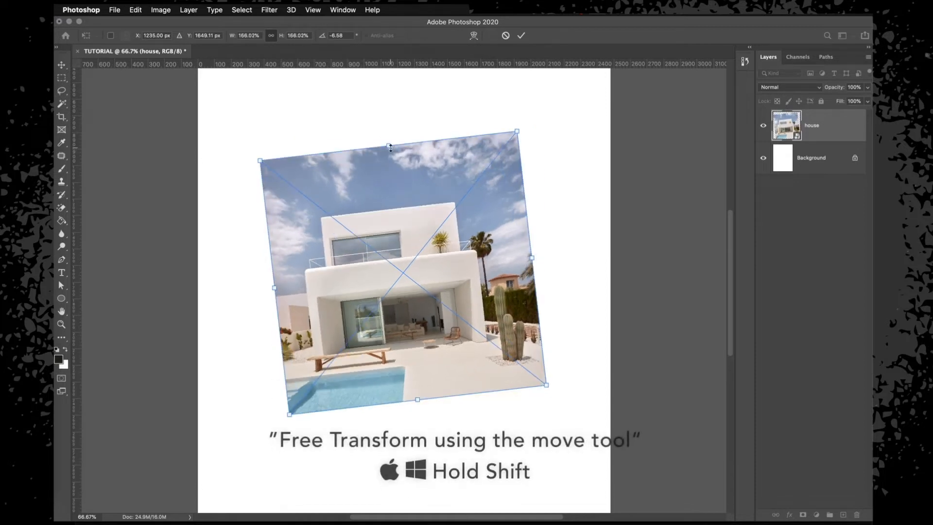
{"action": "mouse_move", "coordinate": [390, 147]}
{"action": "left_mouse_down"}
{"action": "mouse_move", "coordinate": [408, 231]}
{"action": "mouse_move", "coordinate": [402, 152]}
{"action": "left_mouse_up"}
{"action": "mouse_move", "coordinate": [532, 260]}
{"action": "left_mouse_down"}
{"action": "mouse_move", "coordinate": [581, 250]}
{"action": "mouse_move", "coordinate": [534, 260]}
{"action": "left_mouse_up"}
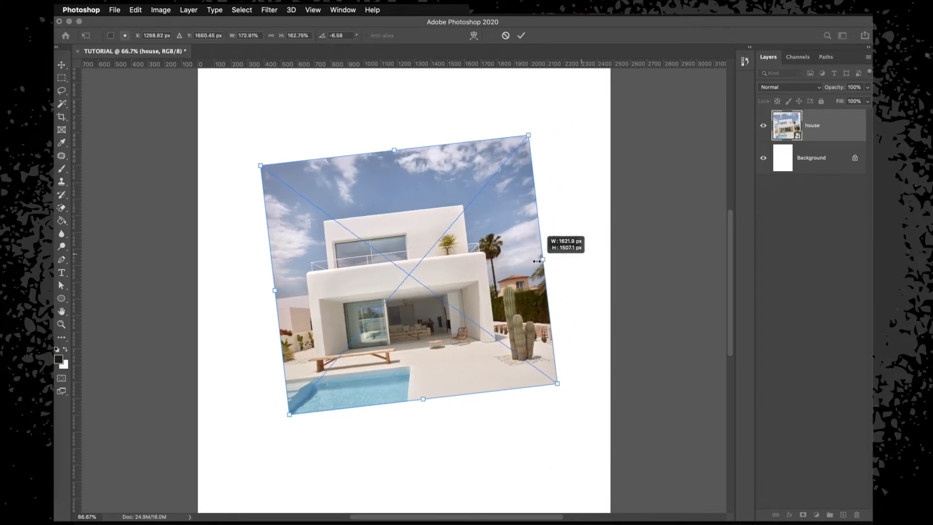
{"action": "key", "text": "Escape"}
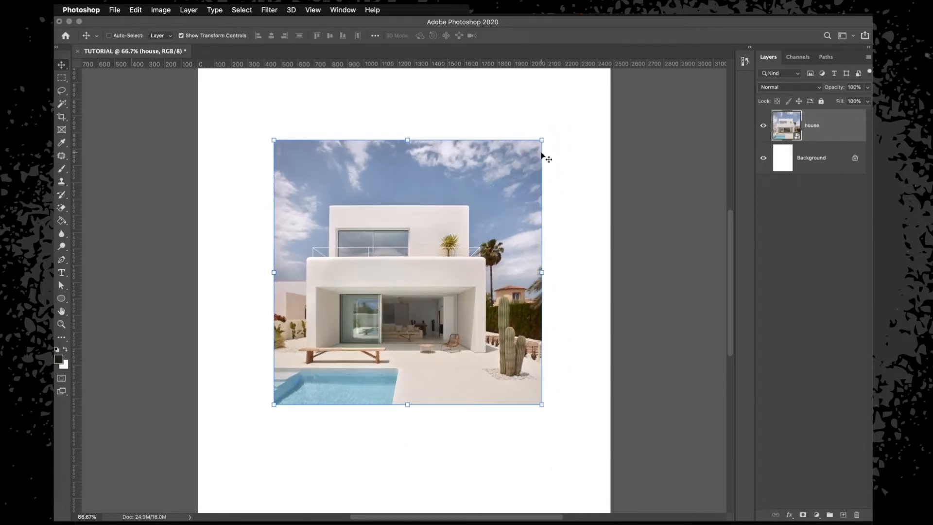
Move the house image straight down the page and then straight left a little
{"action": "left_click", "coordinate": [493, 162]}
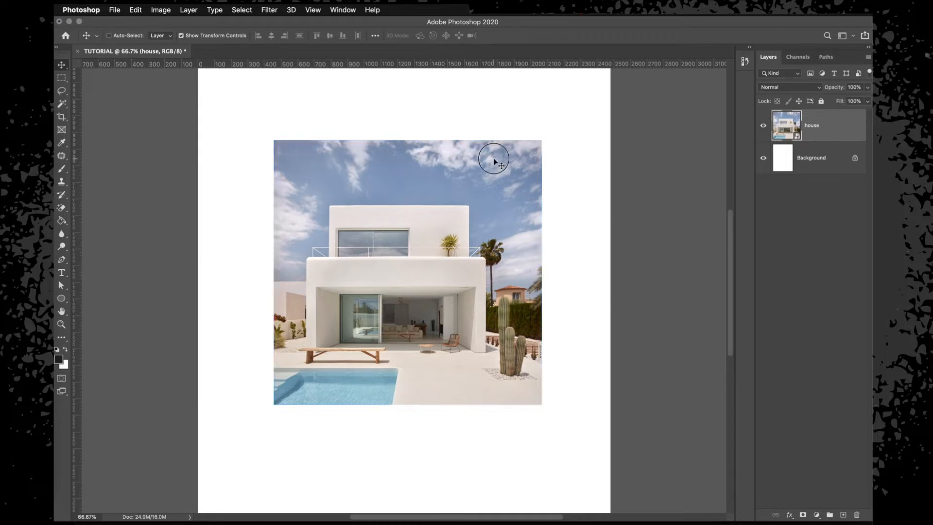
{"action": "left_click_drag", "start_coordinate": [493, 162], "coordinate": [496, 234]}
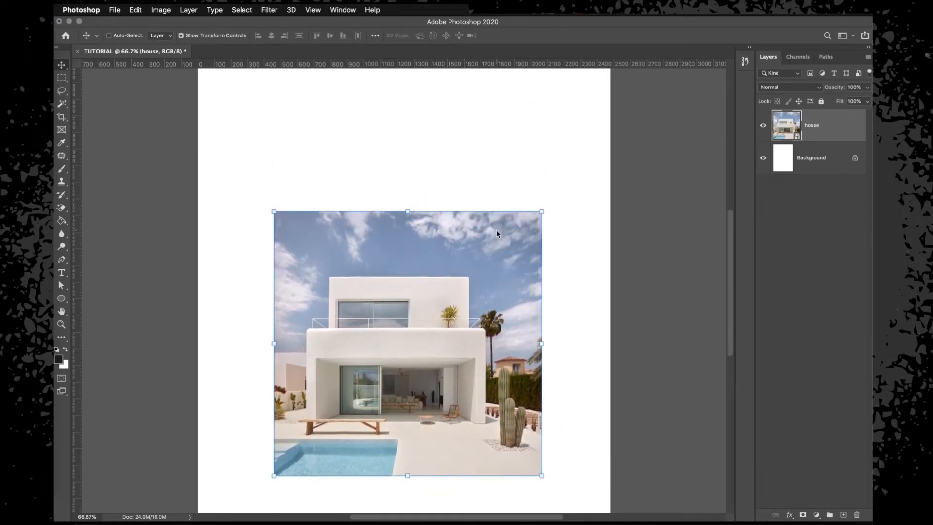
{"action": "mouse_move", "coordinate": [501, 271]}
{"action": "left_mouse_down"}
{"action": "mouse_move", "coordinate": [437, 271]}
{"action": "mouse_move", "coordinate": [535, 271]}
{"action": "mouse_move", "coordinate": [476, 268]}
{"action": "mouse_move", "coordinate": [525, 269]}
{"action": "mouse_move", "coordinate": [486, 268]}
{"action": "left_mouse_up"}
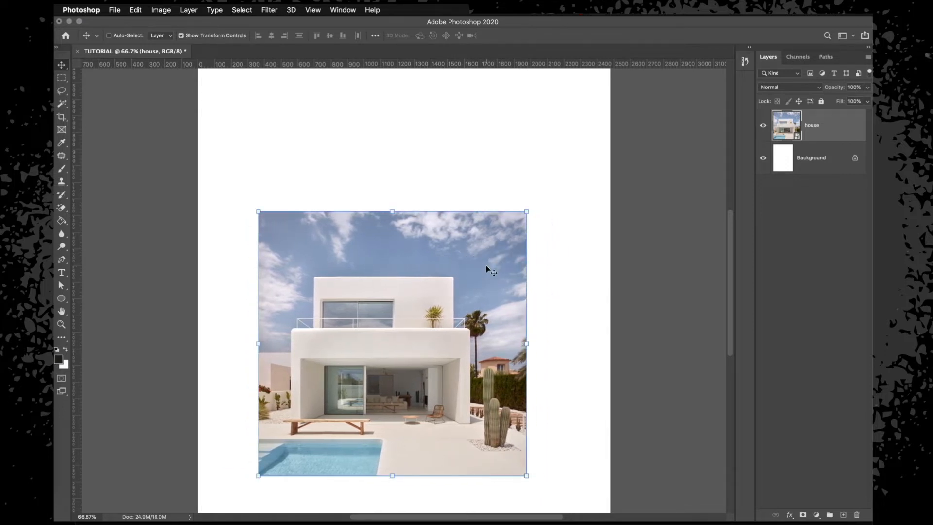
Select a thin strip across the house image's upper edge with the Rectangular Marquee at 100% zoom and try to delete it
{"action": "key", "text": "super+1"}
{"action": "scroll", "coordinate": [485, 267], "scroll_direction": "up", "scroll_amount": 1}
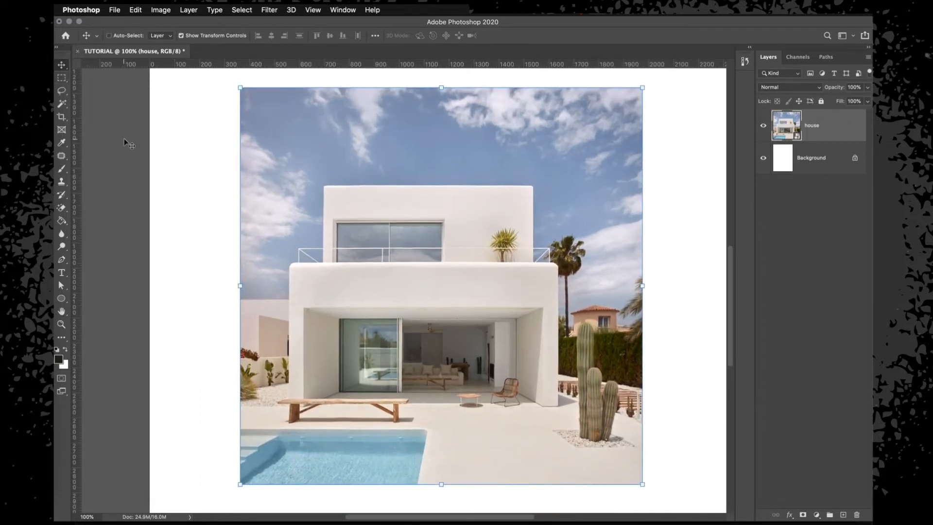
{"action": "left_click", "coordinate": [63, 81]}
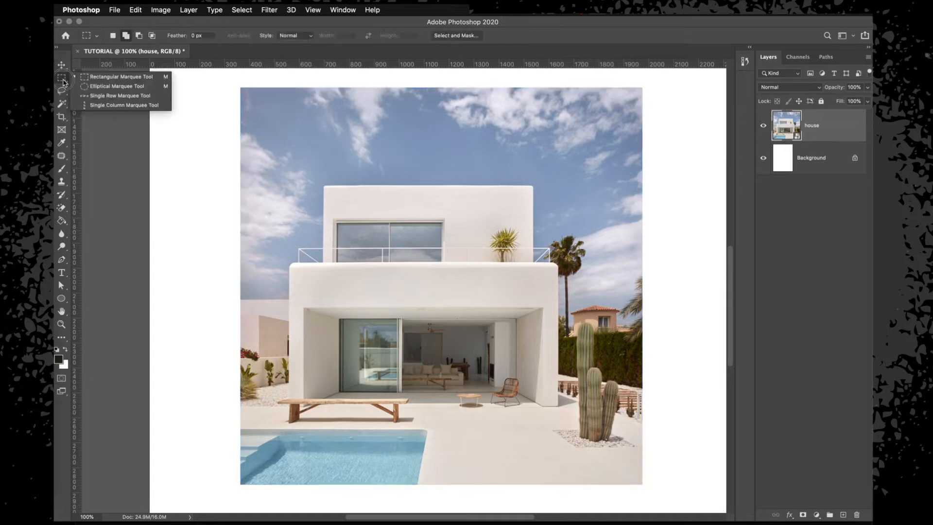
{"action": "left_click", "coordinate": [114, 77]}
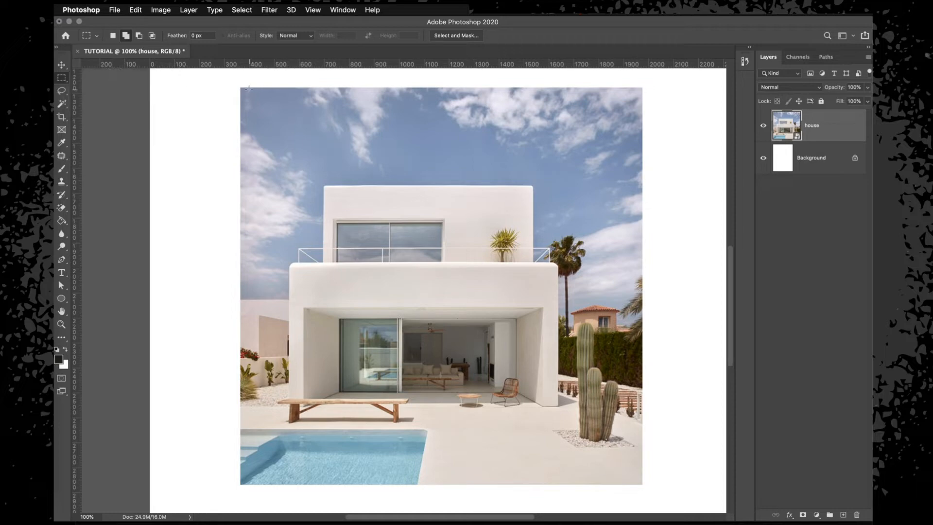
{"action": "left_click_drag", "start_coordinate": [232, 82], "coordinate": [649, 117]}
{"action": "key", "text": "BackSpace"}
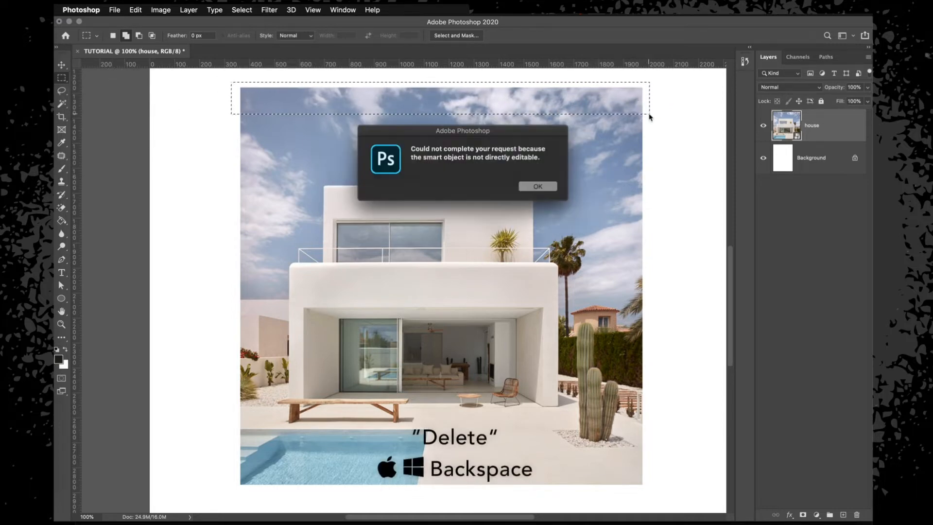
{"action": "left_click", "coordinate": [537, 187]}
Rasterize the house layer, delete the selected strip of sky and clear the selection
{"action": "right_click", "coordinate": [832, 127]}
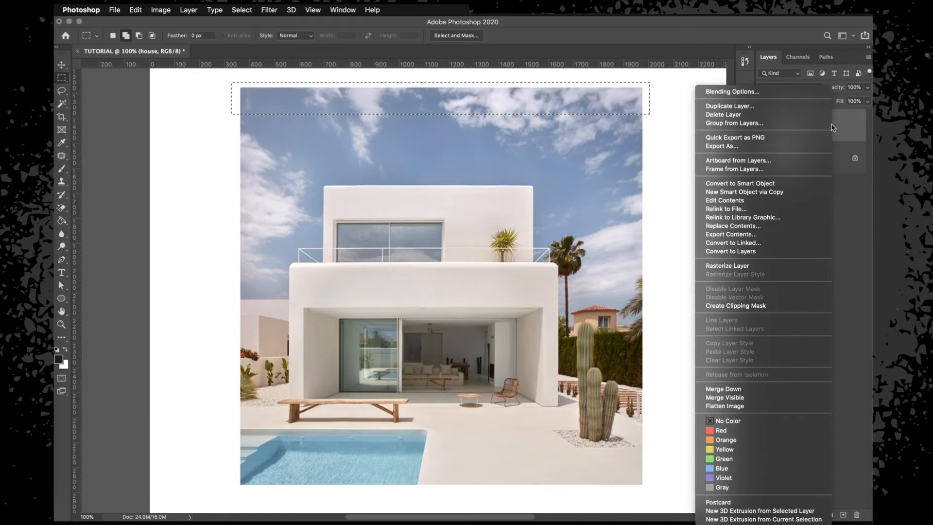
{"action": "left_click", "coordinate": [748, 266]}
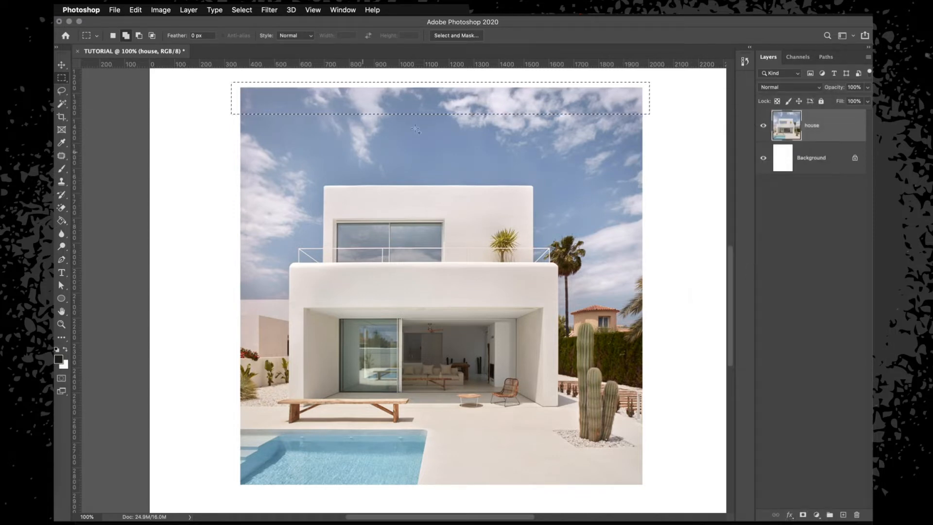
{"action": "key", "text": "BackSpace"}
{"action": "key", "text": "super+d"}
Try deleting a rectangle around the upper storey's left corner, and a larger area around the upper storey with a 30 px feather
{"action": "left_click_drag", "start_coordinate": [294, 181], "coordinate": [360, 262]}
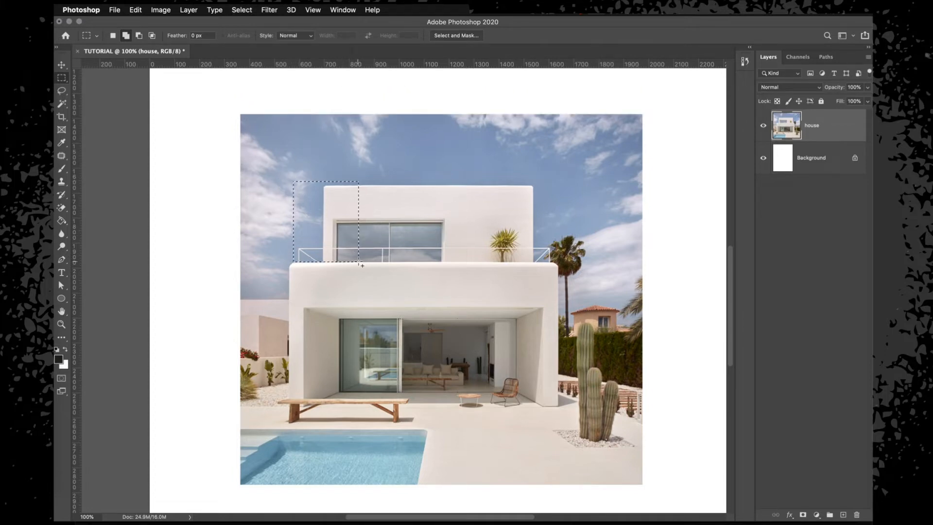
{"action": "key", "text": "BackSpace"}
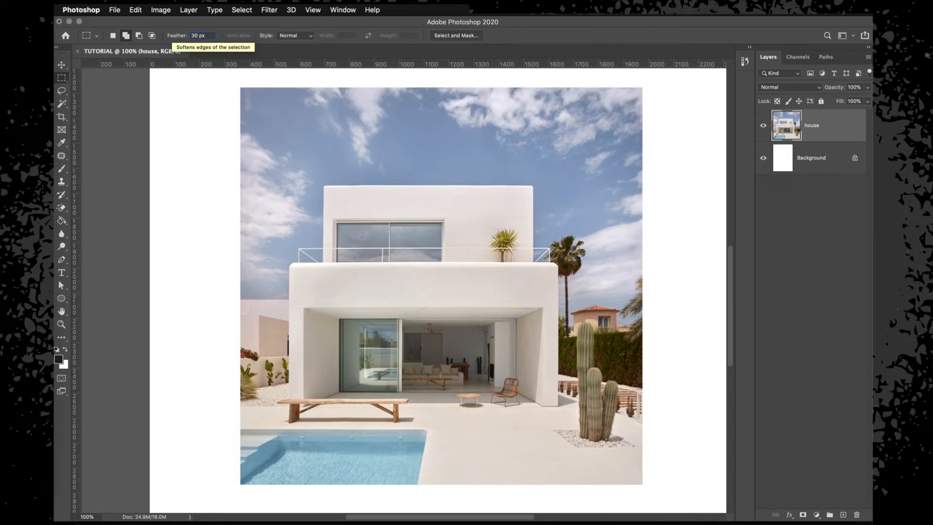
{"action": "left_click_drag", "start_coordinate": [299, 129], "coordinate": [565, 325]}
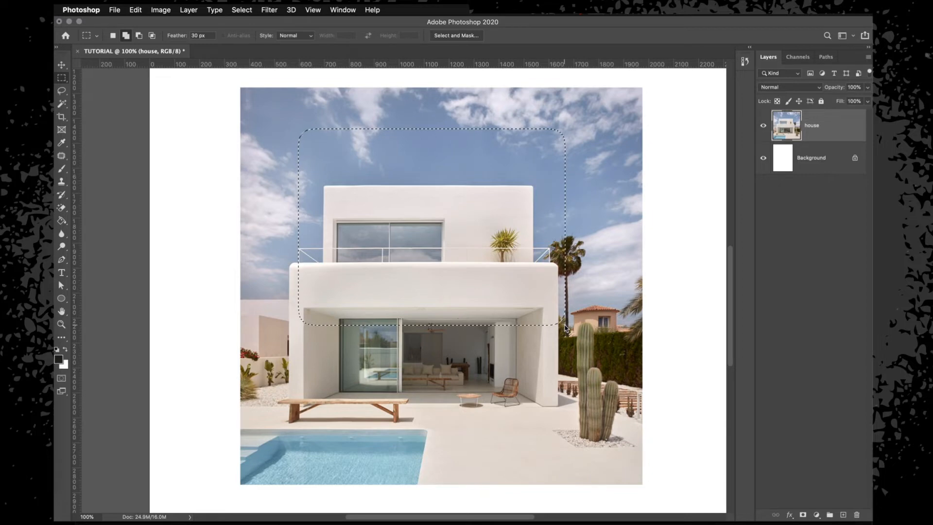
{"action": "key", "text": "Delete"}
{"action": "key", "text": "ctrl+d"}
Set the marquee to Add to selection with a 0 px feather, discarding the trial selection in the sky
{"action": "left_click", "coordinate": [116, 35]}
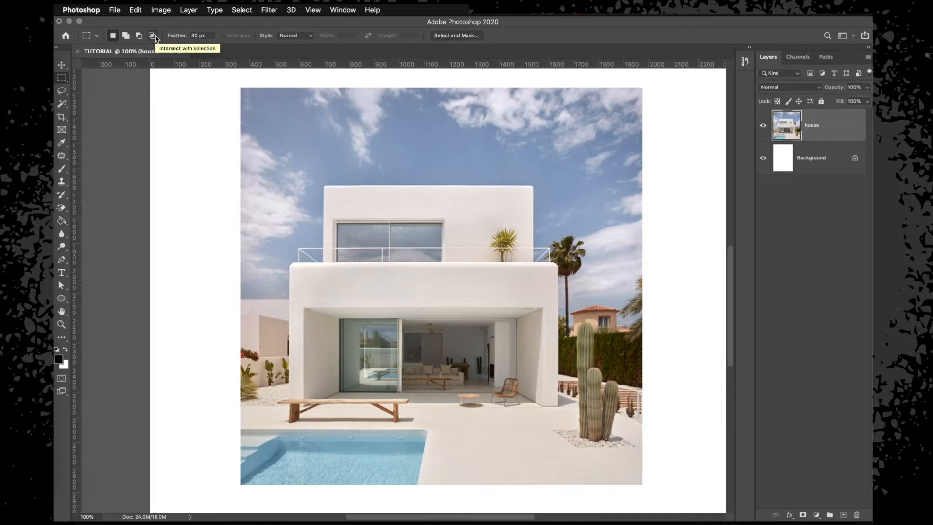
{"action": "left_click", "coordinate": [129, 39]}
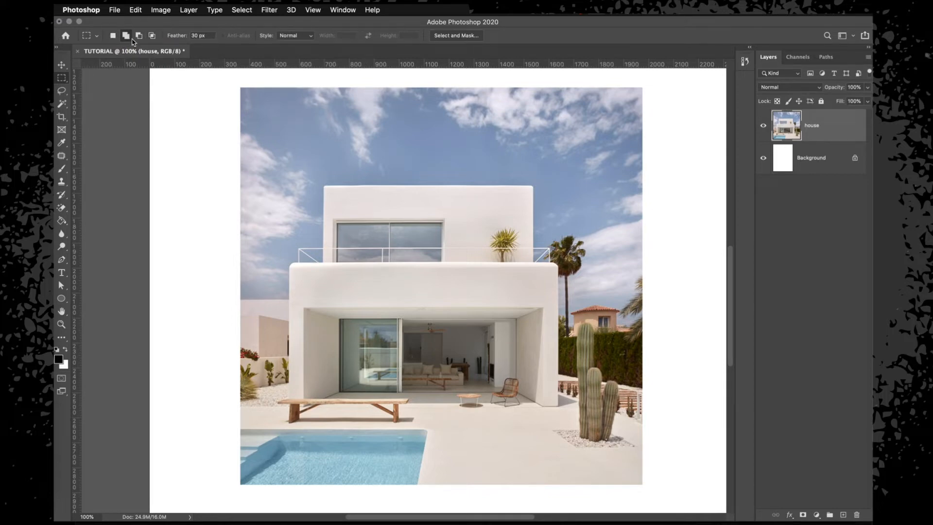
{"action": "left_click_drag", "start_coordinate": [283, 116], "coordinate": [330, 168]}
{"action": "double_click", "coordinate": [198, 35]}
{"action": "type", "text": "0"}
{"action": "key", "text": "Return"}
{"action": "key", "text": "super+d"}
Combine four overlapping rectangles into a staircase selection from the upper-left sky down across the upper storey, and delete its pixels
{"action": "left_click_drag", "start_coordinate": [279, 112], "coordinate": [335, 168]}
{"action": "left_click_drag", "start_coordinate": [391, 130], "coordinate": [316, 195]}
{"action": "left_click_drag", "start_coordinate": [467, 165], "coordinate": [386, 249]}
{"action": "left_click_drag", "start_coordinate": [519, 218], "coordinate": [444, 295]}
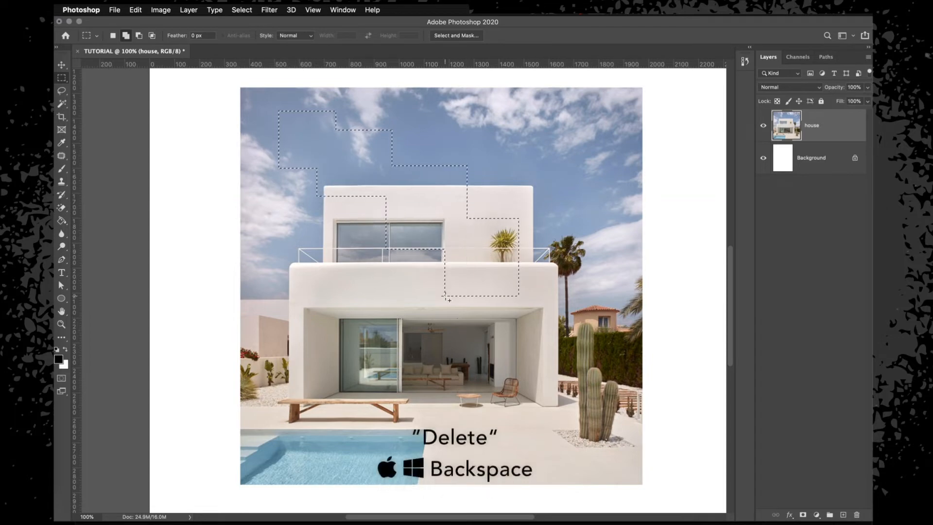
{"action": "key", "text": "BackSpace"}
{"action": "key", "text": "super+d"}
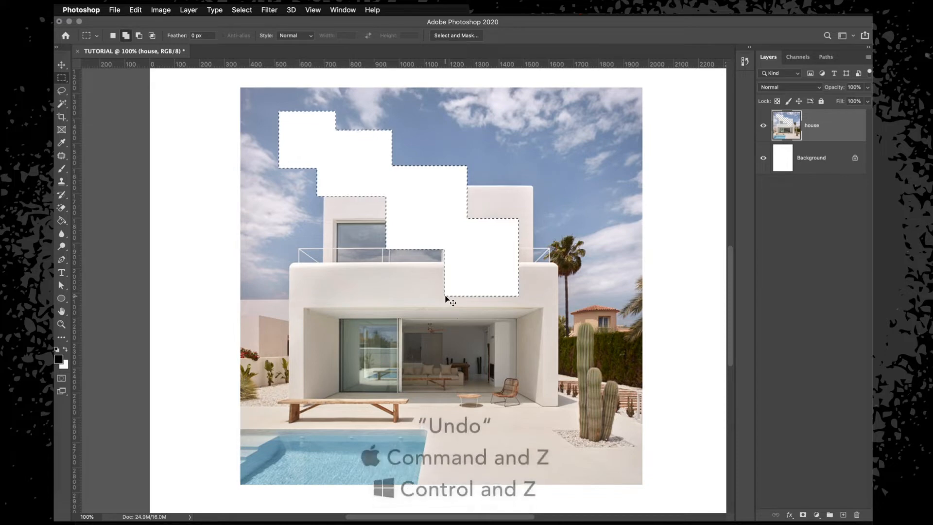
Undo the deletion of the staircase-shaped area so the house photo is whole again, and clear the selection
{"action": "key", "text": "super+z"}
{"action": "key", "text": "super+z"}
{"action": "key", "text": "super+d"}
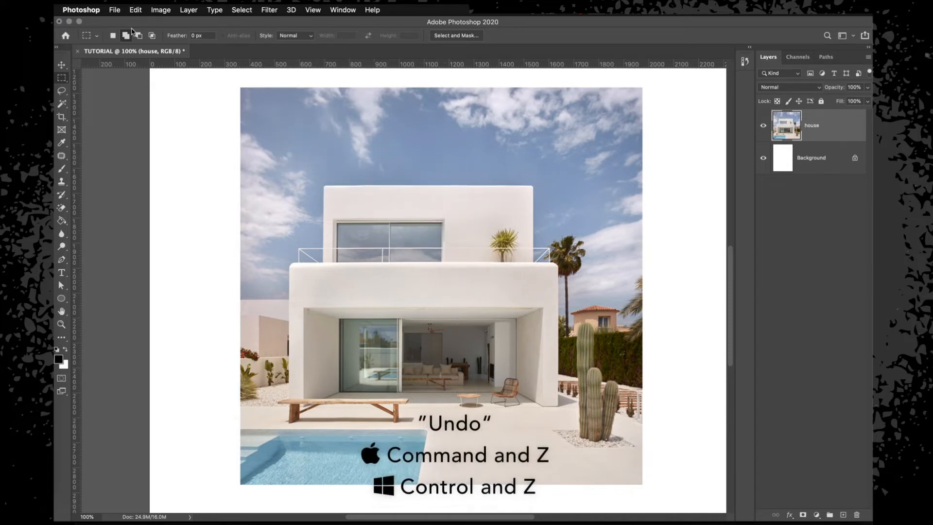
Make a new rectangular selection over the sky and upper storey, and subtract a rectangle from its lower-right corner
{"action": "left_click", "coordinate": [114, 36]}
{"action": "left_click_drag", "start_coordinate": [316, 120], "coordinate": [471, 290]}
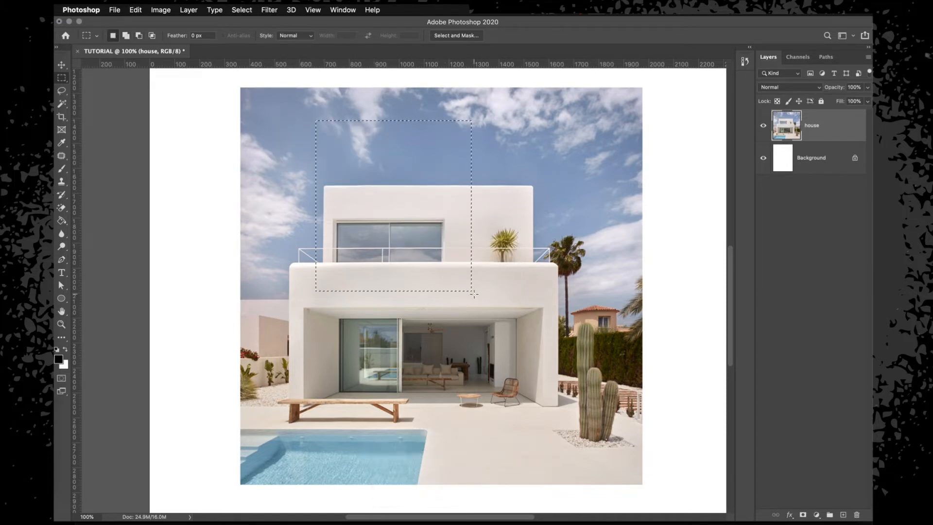
{"action": "left_click_drag", "start_coordinate": [406, 217], "coordinate": [525, 321]}
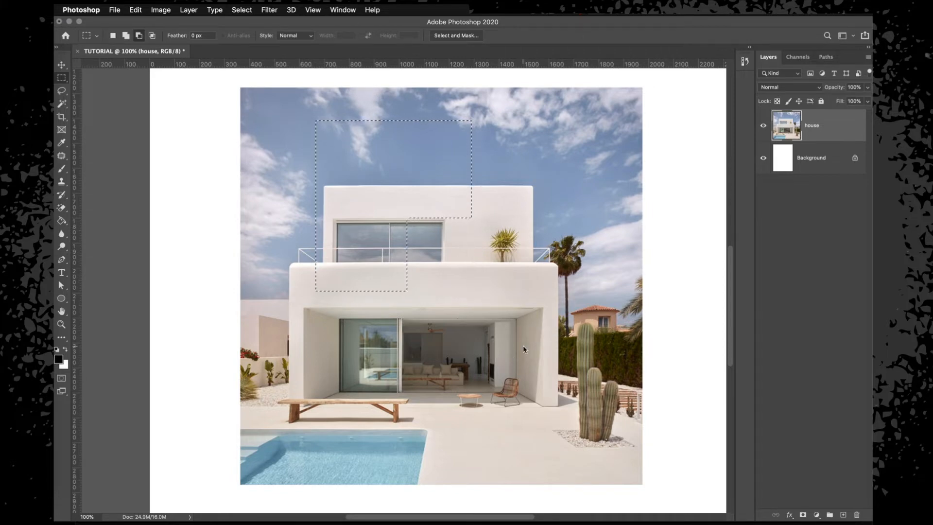
Intersect the L-shaped selection with a small rectangle in the sky, and try deleting the overlapping area
{"action": "left_click", "coordinate": [153, 35]}
{"action": "left_click_drag", "start_coordinate": [431, 102], "coordinate": [502, 161]}
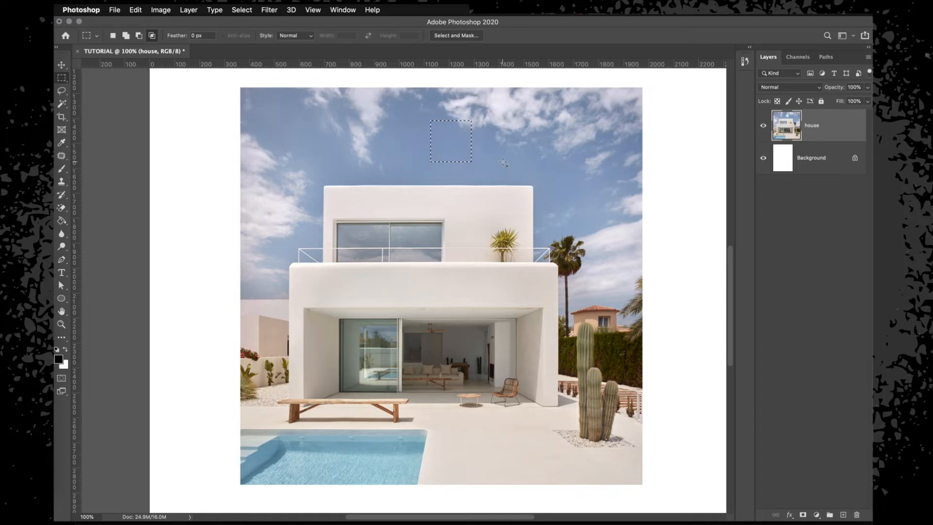
{"action": "key", "text": "Delete"}
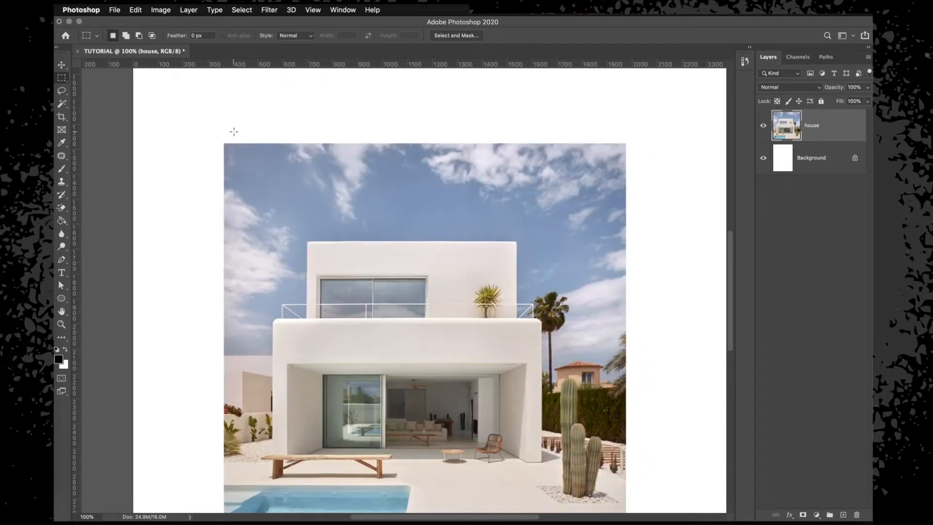
Select the strip of sky along the photo's upper edge, stretch it upward to extend the sky, and clear the selection
{"action": "left_click_drag", "start_coordinate": [223, 137], "coordinate": [627, 178]}
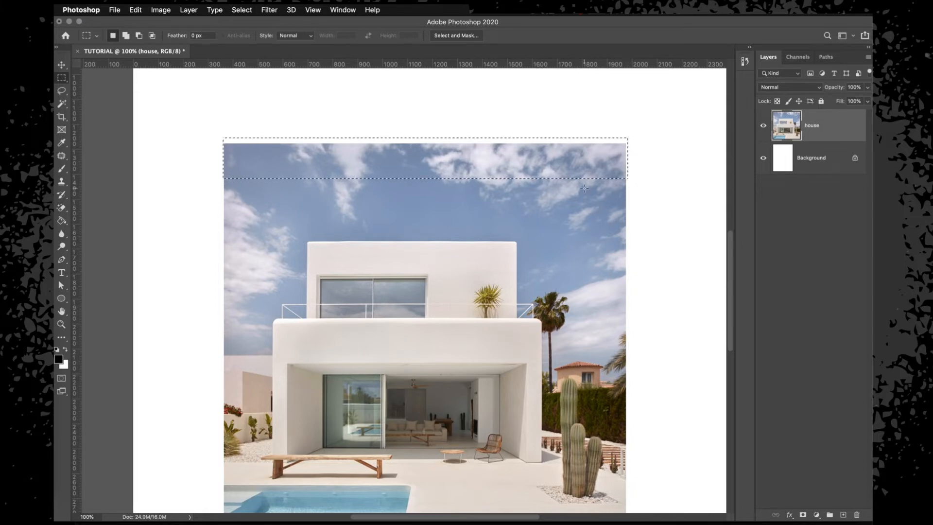
{"action": "key", "text": "v"}
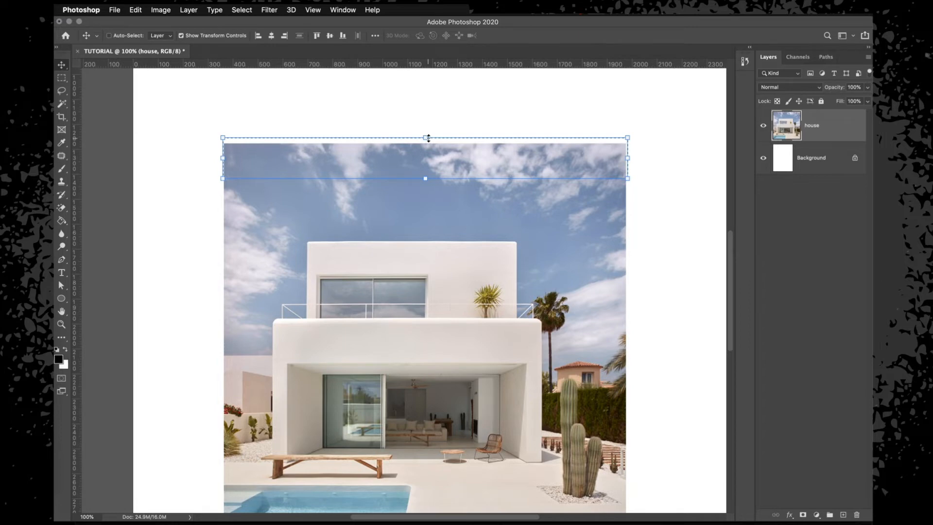
{"action": "left_click_drag", "start_coordinate": [426, 138], "coordinate": [424, 83]}
{"action": "key", "text": "Return"}
{"action": "key", "text": "ctrl+d"}
{"action": "key", "text": "m"}
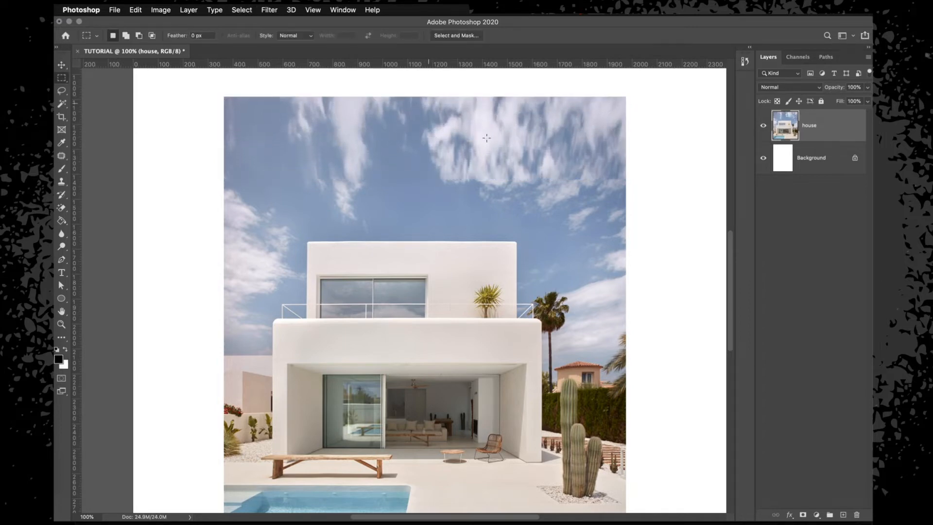
Draw several freehand Lasso shapes across the sky and upper storey, adding them together into one cloud-like selection
{"action": "scroll", "coordinate": [584, 215], "scroll_direction": "right", "scroll_amount": 2}
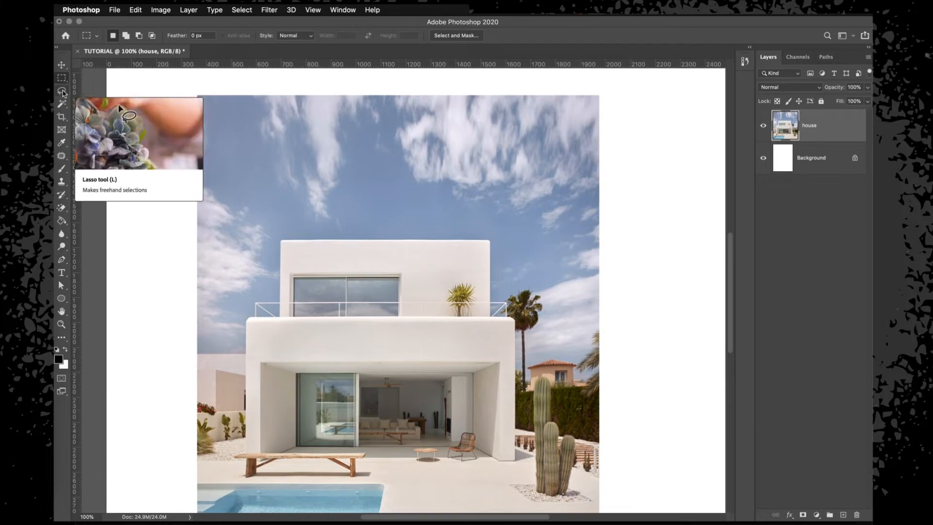
{"action": "left_click", "coordinate": [62, 92]}
{"action": "mouse_move", "coordinate": [252, 108]}
{"action": "left_mouse_down"}
{"action": "mouse_move", "coordinate": [237, 181]}
{"action": "mouse_move", "coordinate": [292, 108]}
{"action": "mouse_move", "coordinate": [262, 105]}
{"action": "left_mouse_up"}
{"action": "mouse_move", "coordinate": [415, 166]}
{"action": "left_mouse_down"}
{"action": "mouse_move", "coordinate": [452, 181]}
{"action": "mouse_move", "coordinate": [417, 161]}
{"action": "left_mouse_up"}
{"action": "mouse_move", "coordinate": [352, 214]}
{"action": "left_mouse_down"}
{"action": "mouse_move", "coordinate": [348, 278]}
{"action": "mouse_move", "coordinate": [349, 209]}
{"action": "left_mouse_up"}
{"action": "mouse_move", "coordinate": [396, 124]}
{"action": "left_mouse_down"}
{"action": "mouse_move", "coordinate": [341, 237]}
{"action": "mouse_move", "coordinate": [423, 121]}
{"action": "left_mouse_up"}
{"action": "mouse_move", "coordinate": [511, 153]}
{"action": "left_mouse_down"}
{"action": "mouse_move", "coordinate": [419, 224]}
{"action": "mouse_move", "coordinate": [512, 153]}
{"action": "left_mouse_up"}
{"action": "mouse_move", "coordinate": [421, 225]}
{"action": "left_mouse_down"}
{"action": "mouse_move", "coordinate": [379, 289]}
{"action": "mouse_move", "coordinate": [461, 246]}
{"action": "left_mouse_up"}
Try deleting the Lasso selection's pixels, once unfeathered and once after setting the feather to 30 px, undoing each deletion
{"action": "key", "text": "Delete"}
{"action": "key", "text": "super+z"}
{"action": "double_click", "coordinate": [197, 36]}
{"action": "type", "text": "30"}
{"action": "key", "text": "Delete"}
{"action": "key", "text": "super+d"}
{"action": "key", "text": "super+z"}
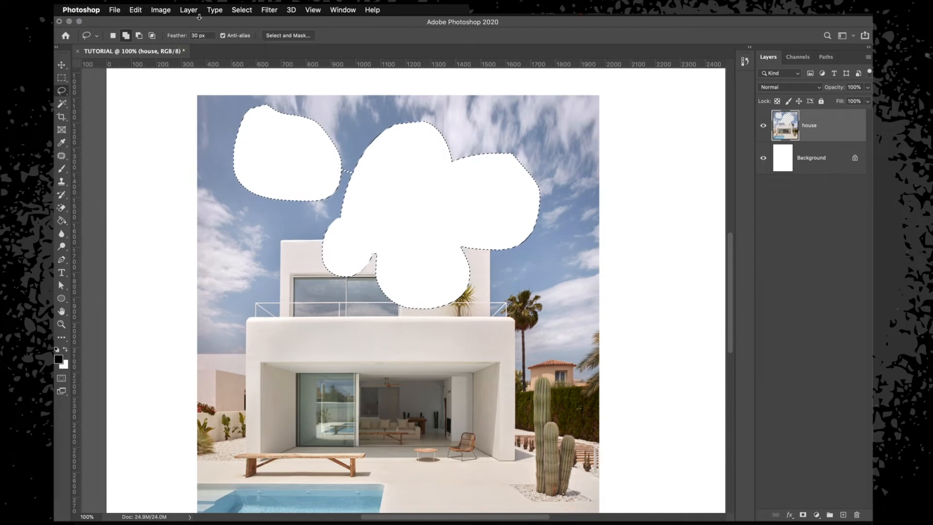
{"action": "key", "text": "super+z"}
Preview the Lasso selection in Select and Mask without applying anything, and clear the selection
{"action": "left_click", "coordinate": [280, 36]}
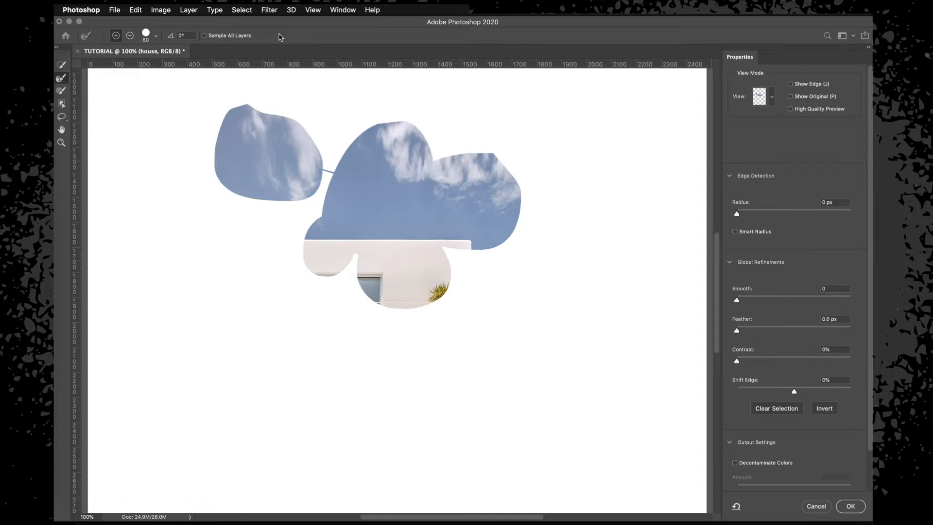
{"action": "key", "text": "Escape"}
{"action": "key", "text": "super+d"}
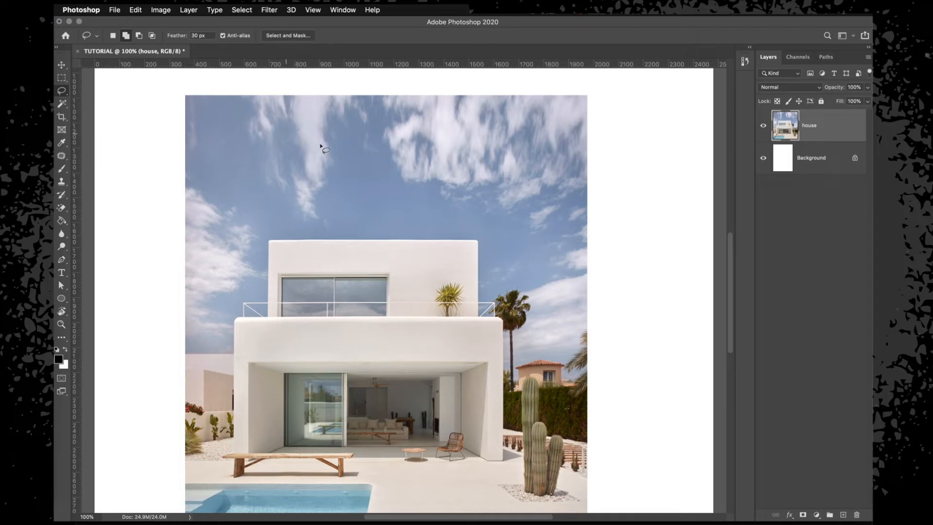
Try selecting two areas of blue sky with the Magic Wand at a tolerance of 10
{"action": "left_click", "coordinate": [66, 105]}
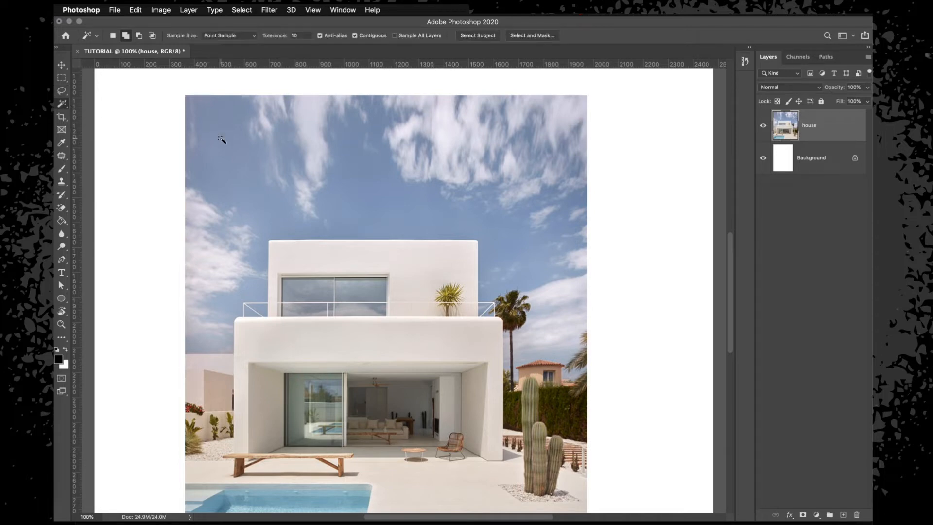
{"action": "left_click", "coordinate": [221, 140]}
{"action": "left_click", "coordinate": [270, 208]}
Crop the page down to the edges of the house photo
{"action": "left_click", "coordinate": [62, 117]}
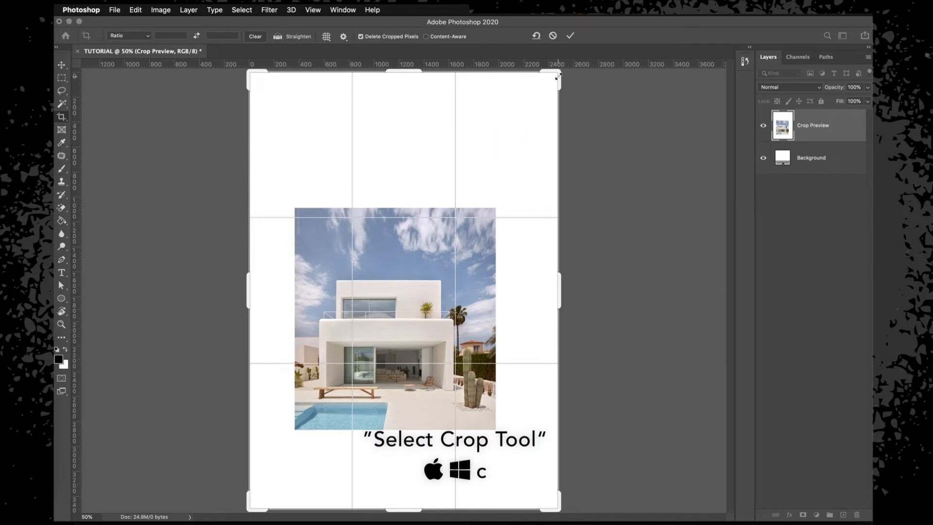
{"action": "left_click_drag", "start_coordinate": [557, 76], "coordinate": [527, 141]}
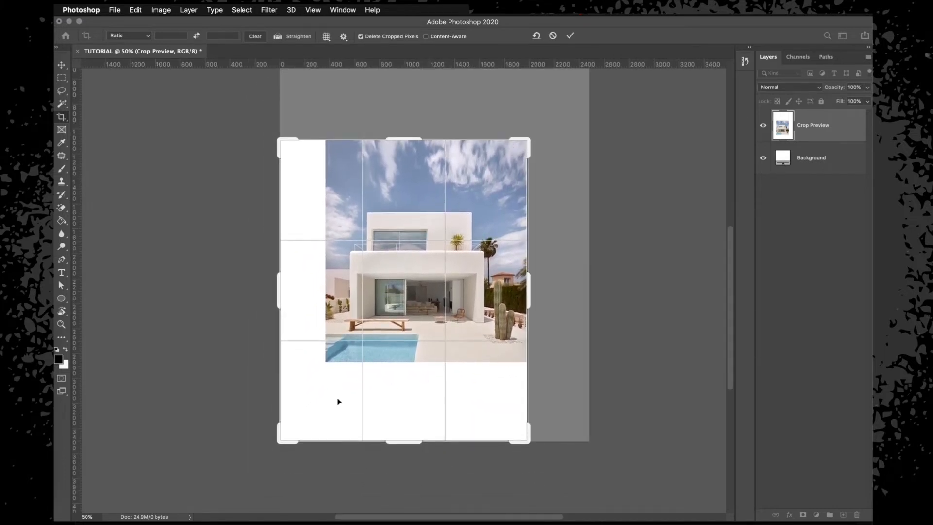
{"action": "left_click_drag", "start_coordinate": [287, 439], "coordinate": [305, 399]}
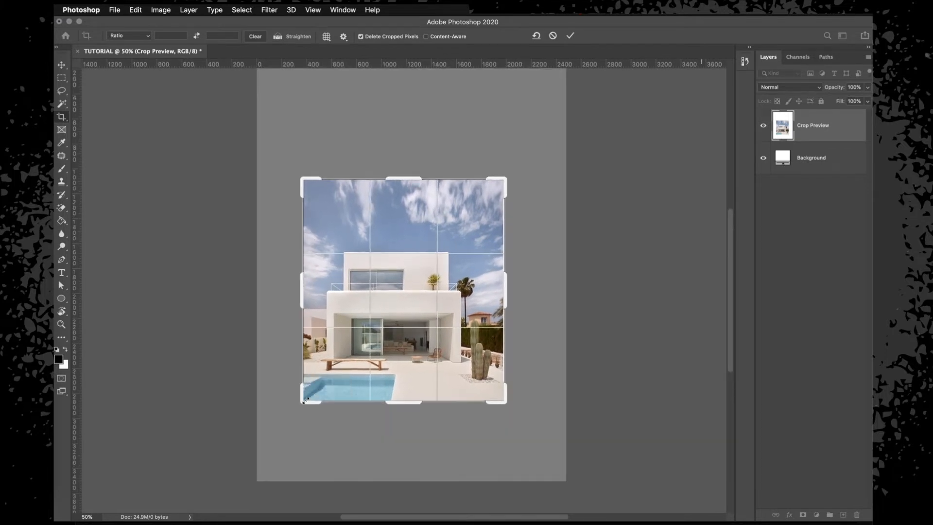
{"action": "key", "text": "Return"}
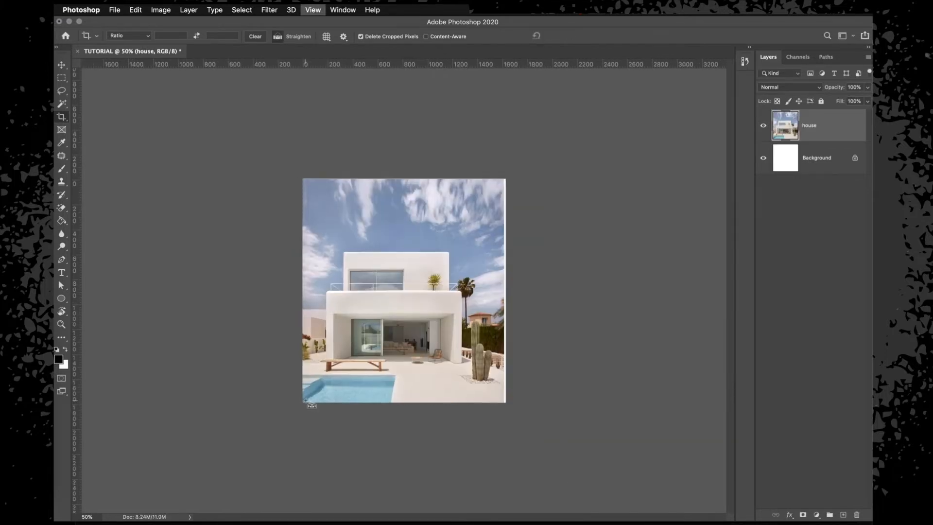
Crop the image once more to trim the white sliver along the photo's right edge
{"action": "key", "text": "super+plus"}
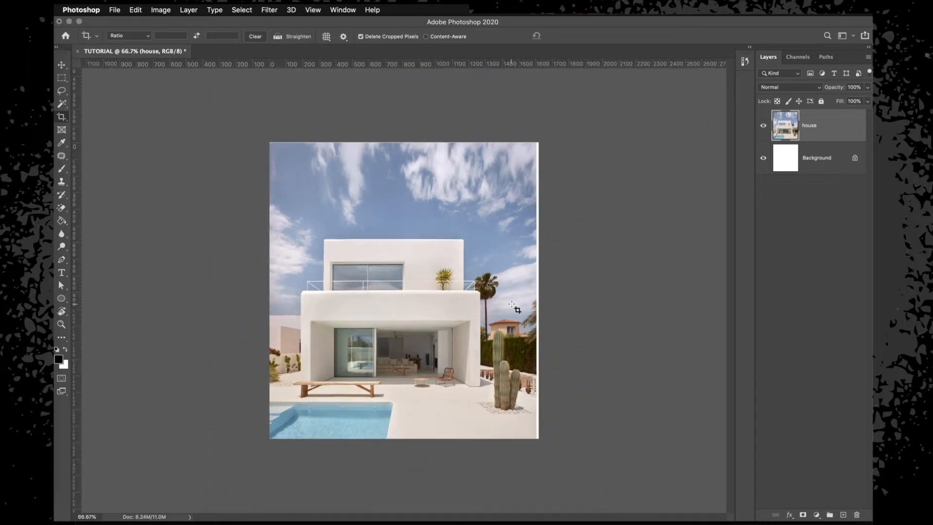
{"action": "left_click_drag", "start_coordinate": [271, 144], "coordinate": [535, 440]}
{"action": "key", "text": "Return"}
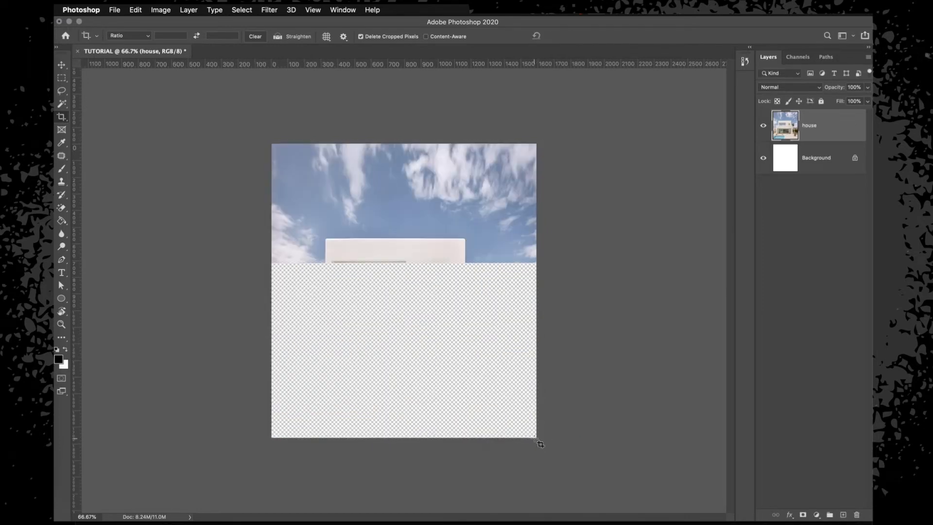
Sample the sky blue above the roof with the Eyedropper as both the foreground and the background colour
{"action": "key", "text": "i"}
{"action": "left_click", "coordinate": [394, 205]}
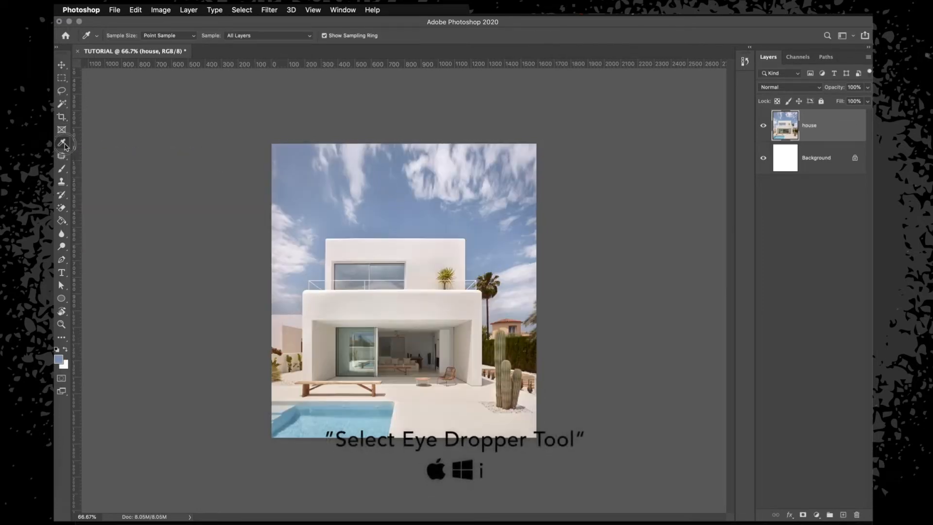
{"action": "right_click", "coordinate": [64, 144]}
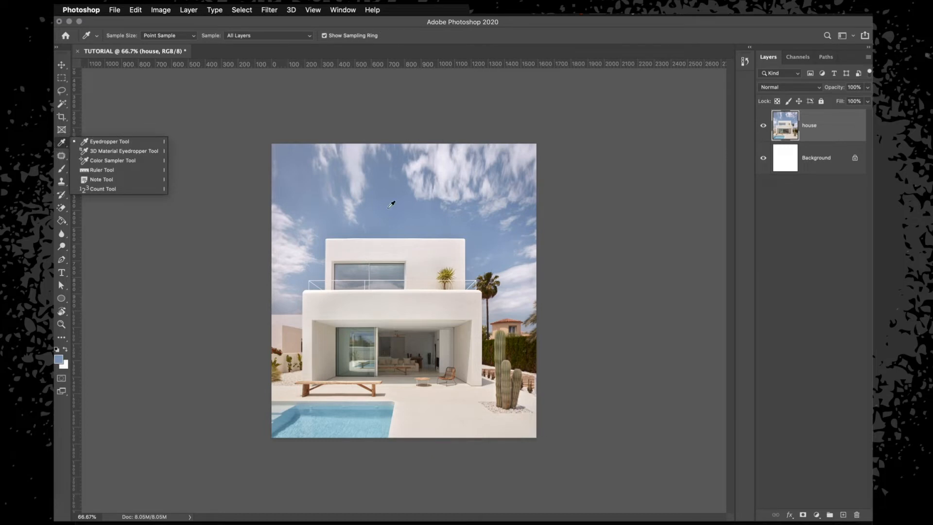
{"action": "left_click", "coordinate": [391, 204]}
{"action": "left_click", "coordinate": [391, 204], "text": "alt"}
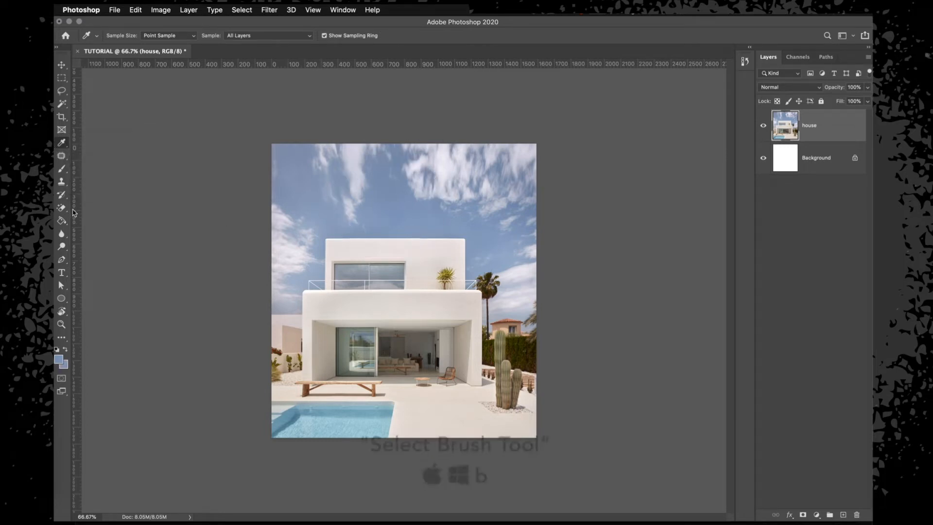
Sample the off-white wall colour with the Brush tool, try painting strokes over the sky above the roof, and undo them
{"action": "left_click", "coordinate": [61, 169]}
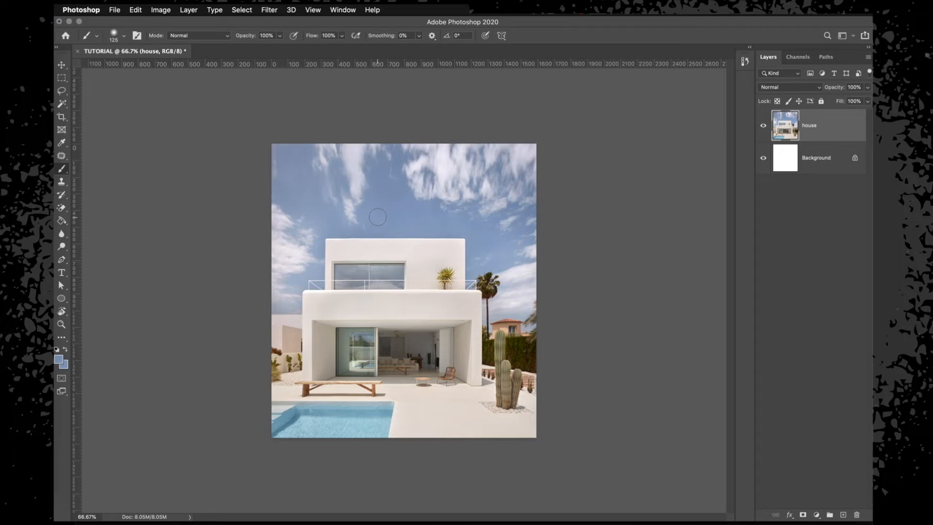
{"action": "left_click", "coordinate": [358, 247], "text": "alt"}
{"action": "left_click_drag", "start_coordinate": [357, 249], "coordinate": [393, 197]}
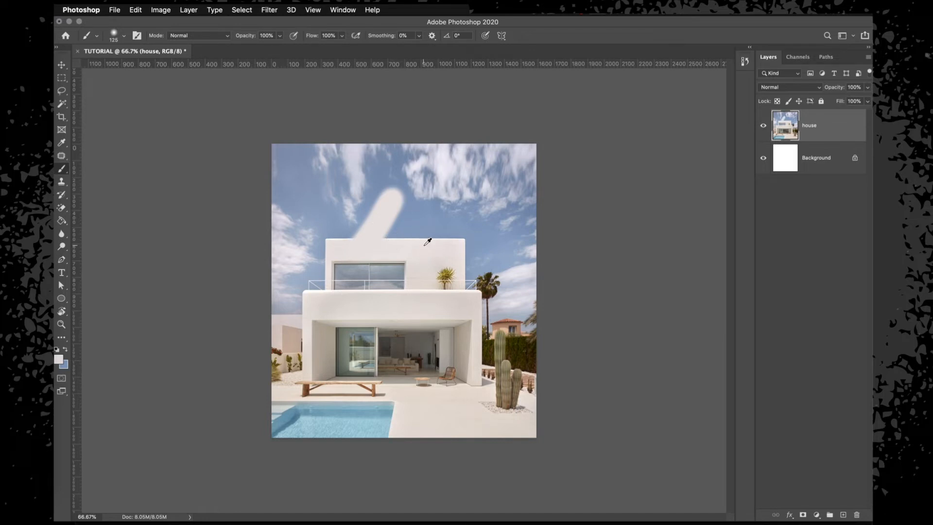
{"action": "mouse_move", "coordinate": [425, 242]}
{"action": "left_mouse_down"}
{"action": "mouse_move", "coordinate": [387, 222]}
{"action": "mouse_move", "coordinate": [418, 242]}
{"action": "left_mouse_up"}
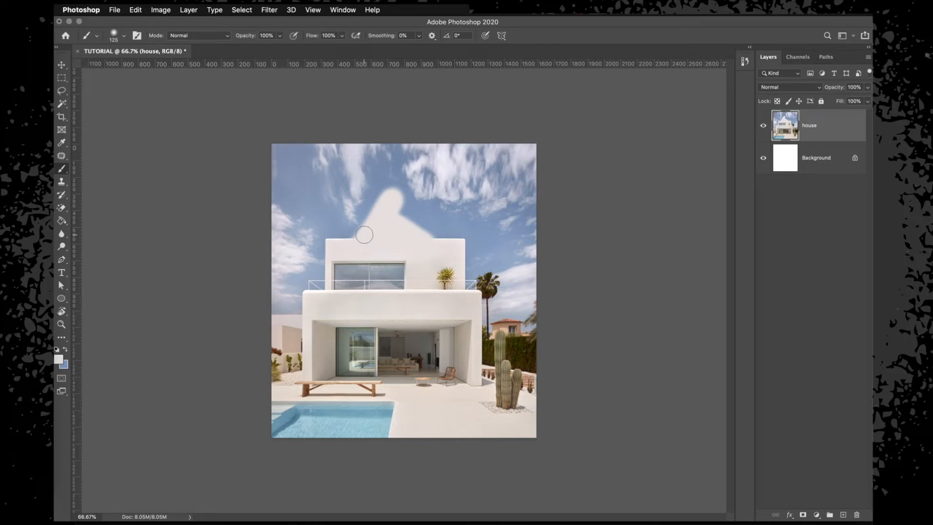
{"action": "key", "text": "super+z"}
{"action": "key", "text": "super+z"}
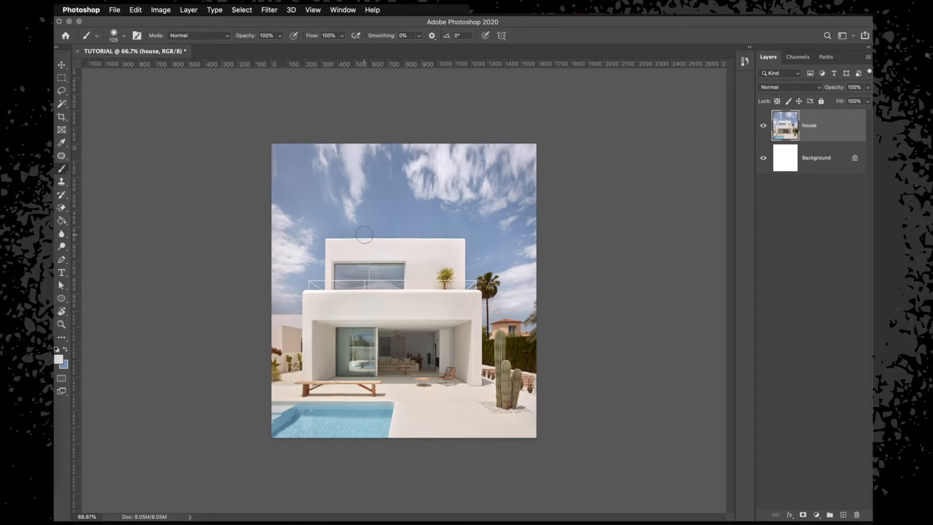
Open the brush settings and set the brush to 252 px with 0% hardness
{"action": "left_click", "coordinate": [125, 38]}
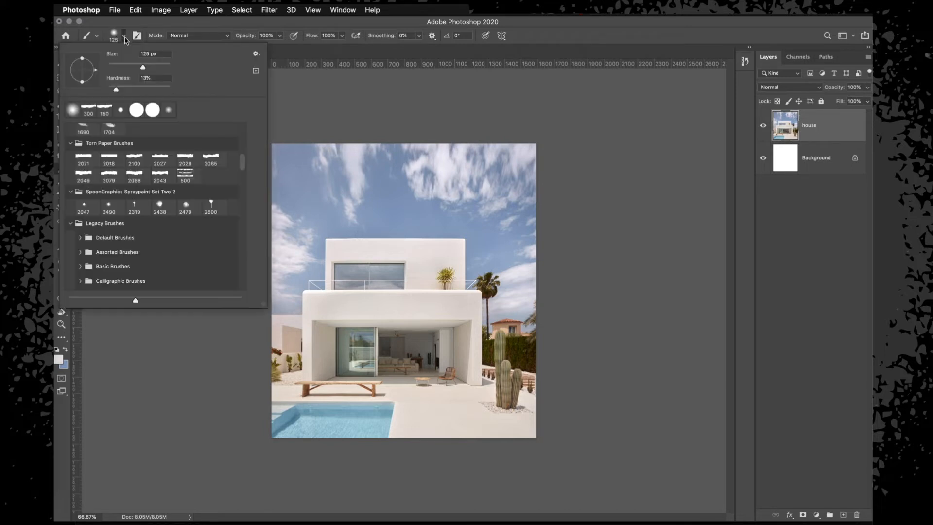
{"action": "left_click", "coordinate": [297, 24]}
{"action": "right_click", "coordinate": [376, 221]}
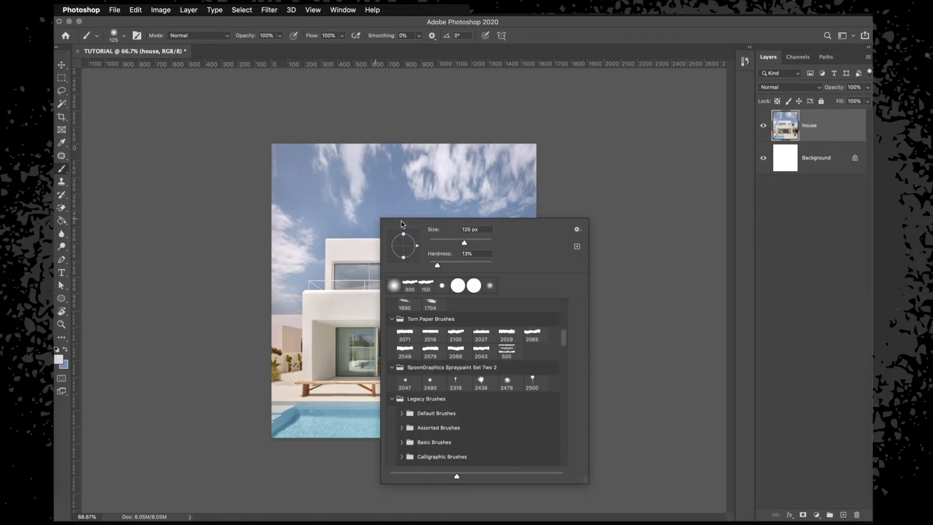
{"action": "scroll", "coordinate": [428, 325], "scroll_direction": "up", "scroll_amount": 10}
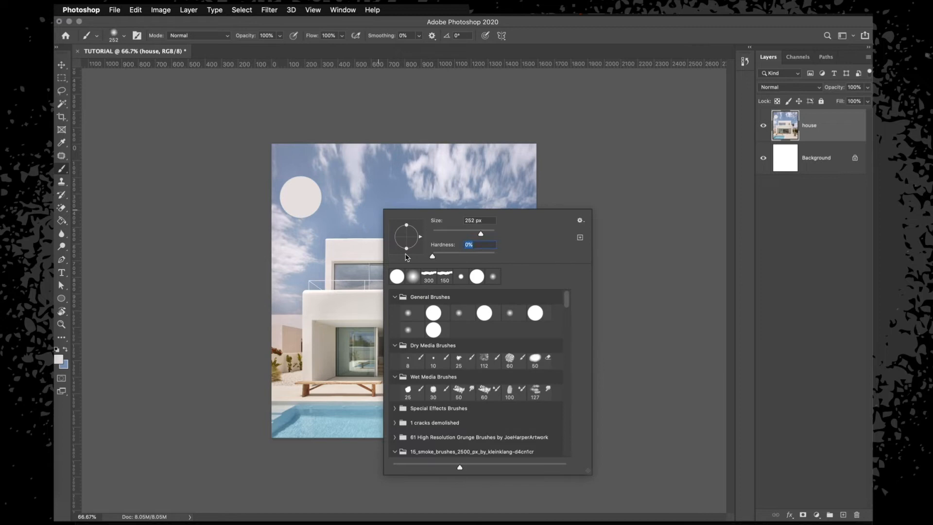
{"action": "key", "text": "Return"}
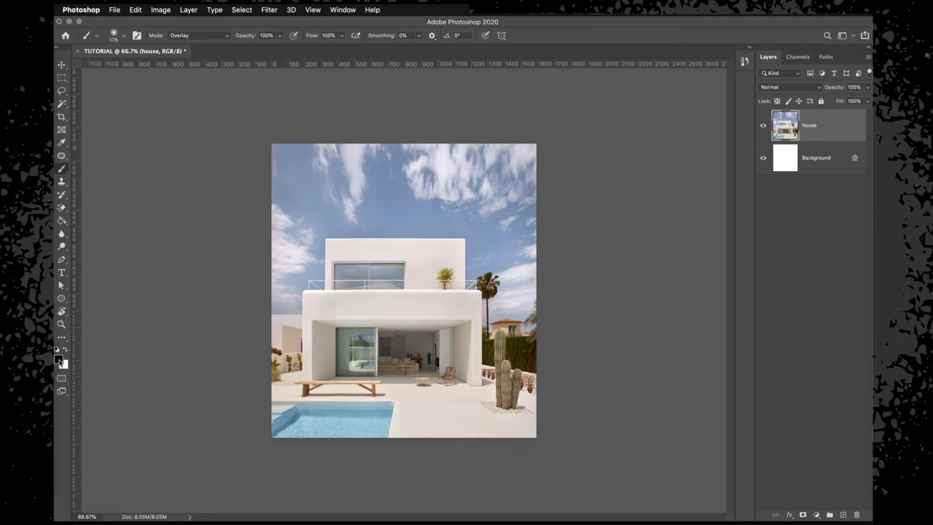
Set the foreground colour to red (ff0000), try brushing a large cross directly on the house layer, and undo it
{"action": "left_click", "coordinate": [58, 359]}
{"action": "left_click_drag", "start_coordinate": [645, 404], "coordinate": [718, 359]}
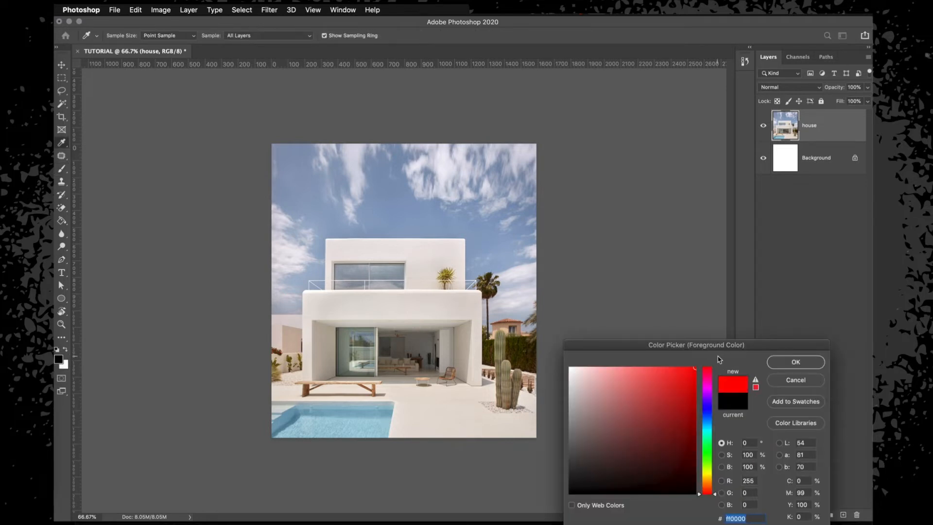
{"action": "left_click", "coordinate": [788, 361]}
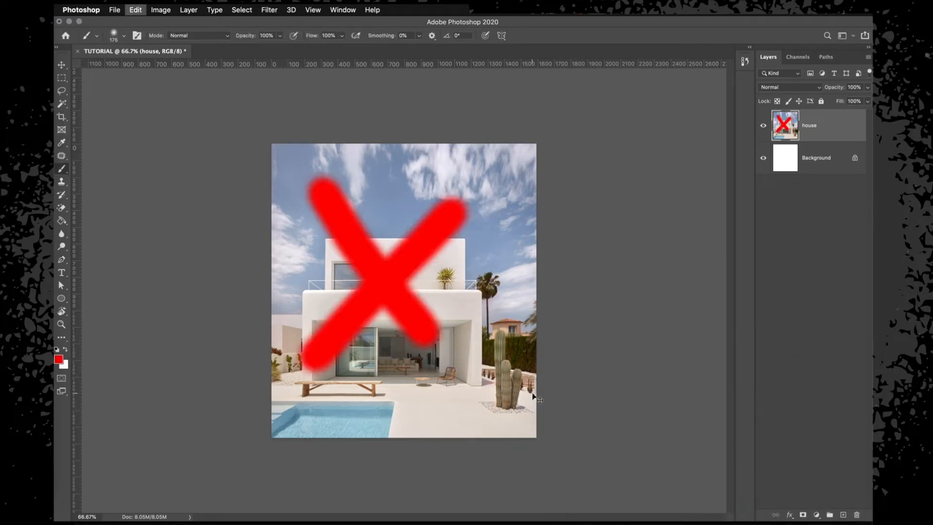
{"action": "key", "text": "super+z"}
{"action": "key", "text": "super+z"}
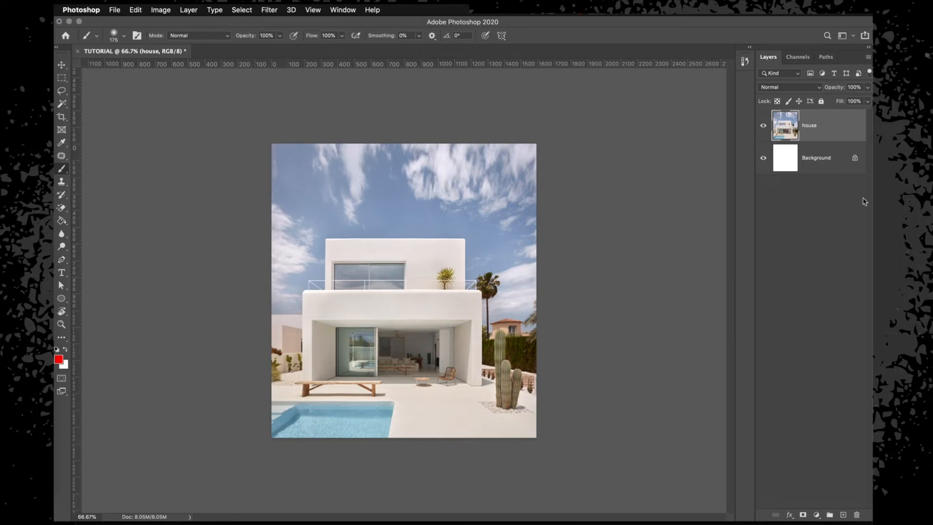
Add a new layer above the house and paint a large red cross over the house on it
{"action": "left_click", "coordinate": [843, 514]}
{"action": "left_click_drag", "start_coordinate": [322, 206], "coordinate": [474, 369]}
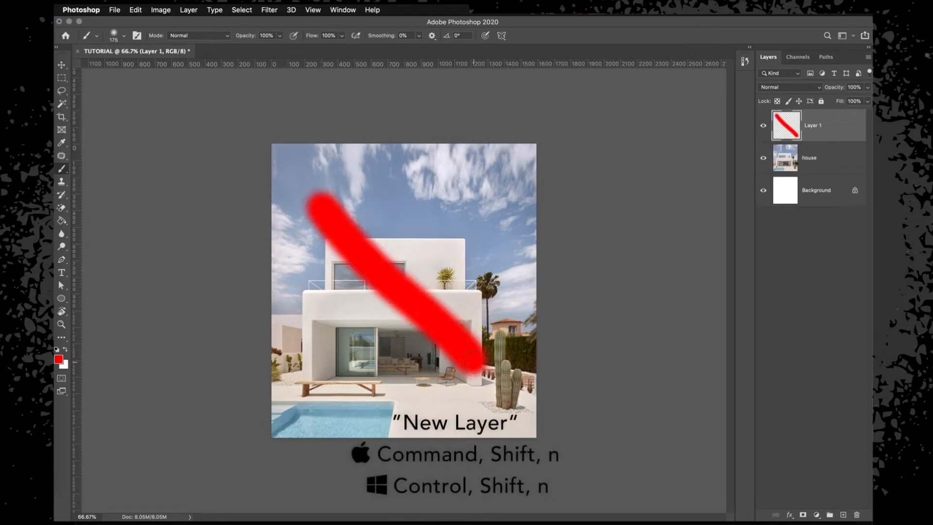
{"action": "left_click_drag", "start_coordinate": [313, 382], "coordinate": [454, 207]}
{"action": "key", "text": "v"}
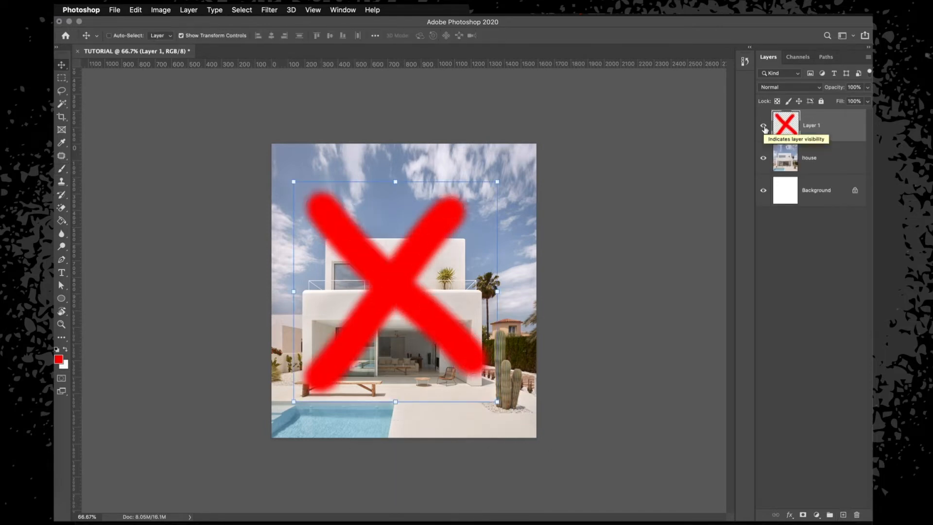
Toggle the red cross layer's visibility, move the cross over the house, and compare by selecting the house layer before reselecting the cross layer
{"action": "left_click", "coordinate": [763, 125]}
{"action": "left_click", "coordinate": [763, 126]}
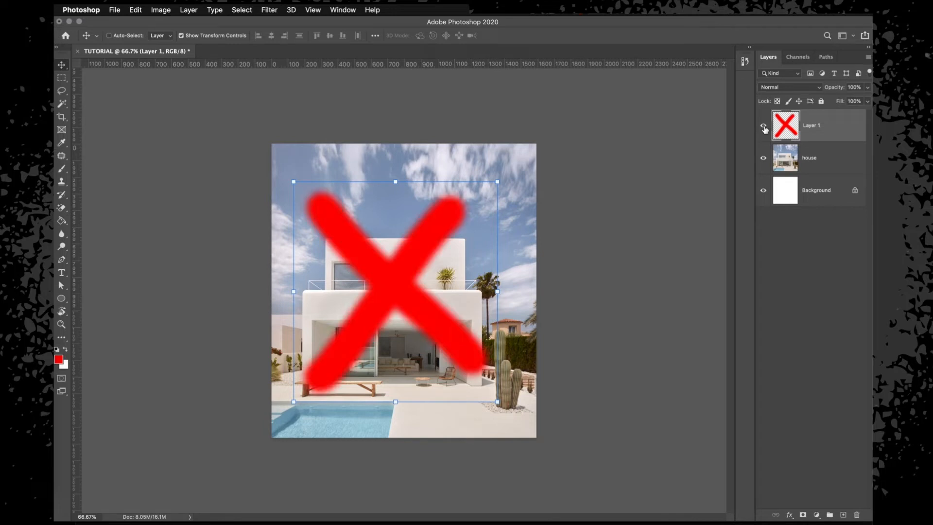
{"action": "left_click_drag", "start_coordinate": [378, 281], "coordinate": [403, 276]}
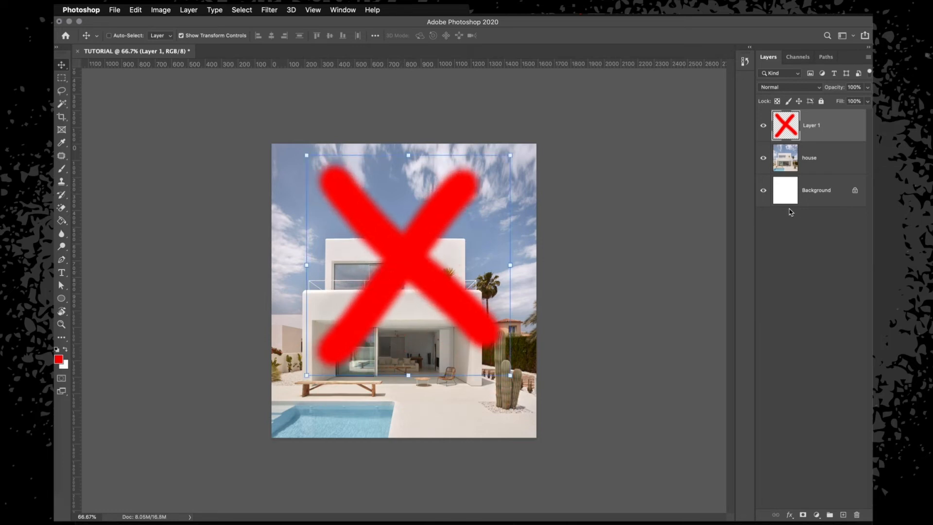
{"action": "left_click", "coordinate": [808, 166]}
{"action": "mouse_move", "coordinate": [443, 217]}
{"action": "left_mouse_down"}
{"action": "mouse_move", "coordinate": [441, 192]}
{"action": "mouse_move", "coordinate": [442, 213]}
{"action": "left_mouse_up"}
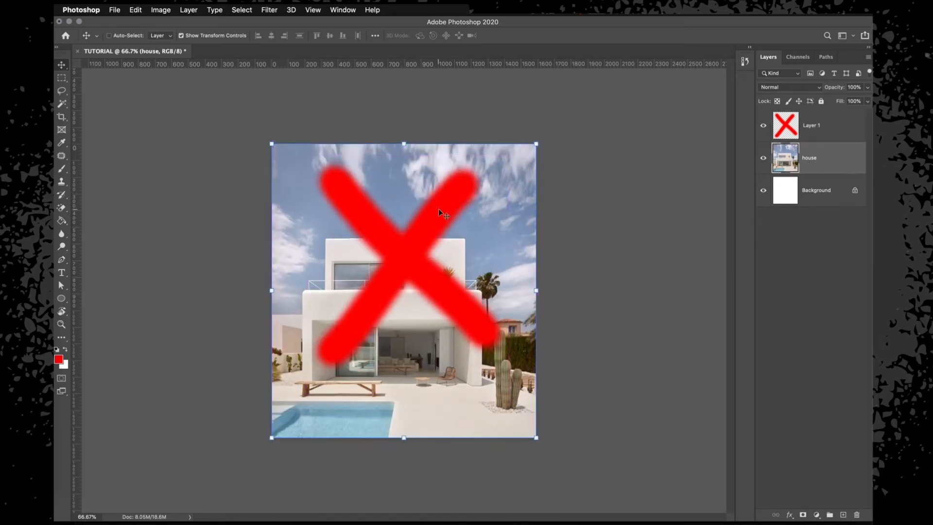
{"action": "left_click", "coordinate": [819, 125]}
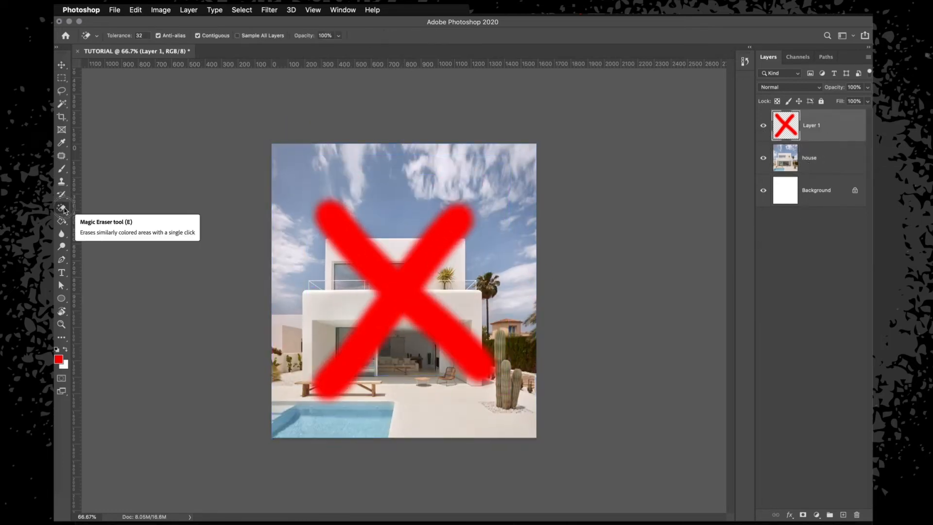
Switch from the Magic Eraser to the regular Eraser tool and look through its brush size, hardness and presets
{"action": "right_click", "coordinate": [64, 208]}
{"action": "left_click", "coordinate": [82, 207]}
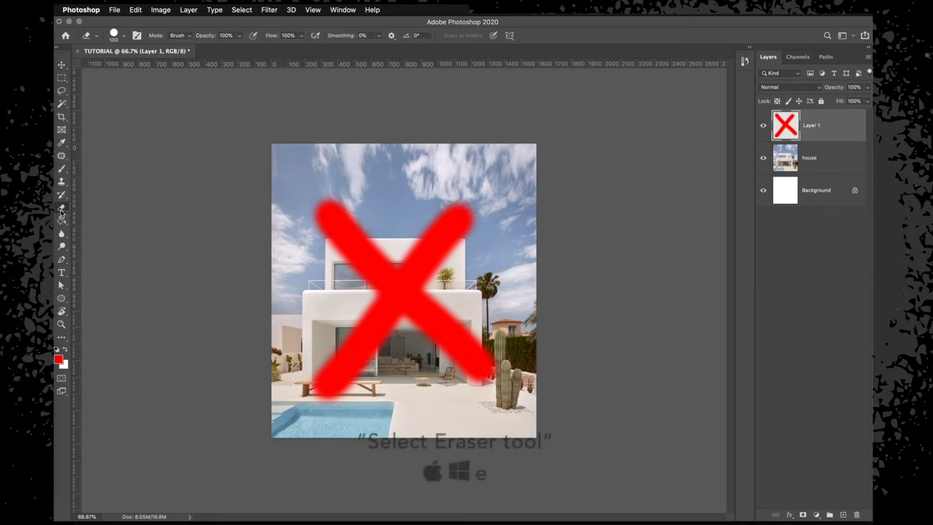
{"action": "right_click", "coordinate": [61, 209]}
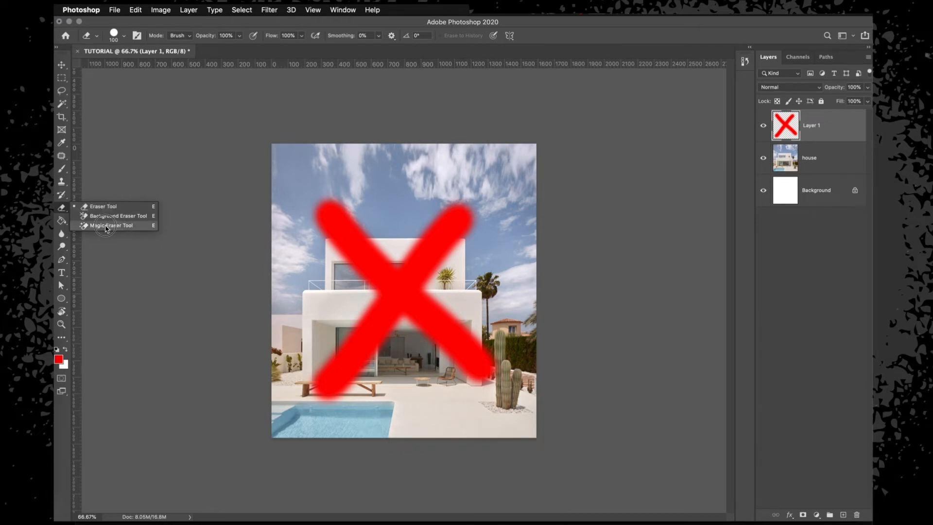
{"action": "left_click", "coordinate": [103, 207]}
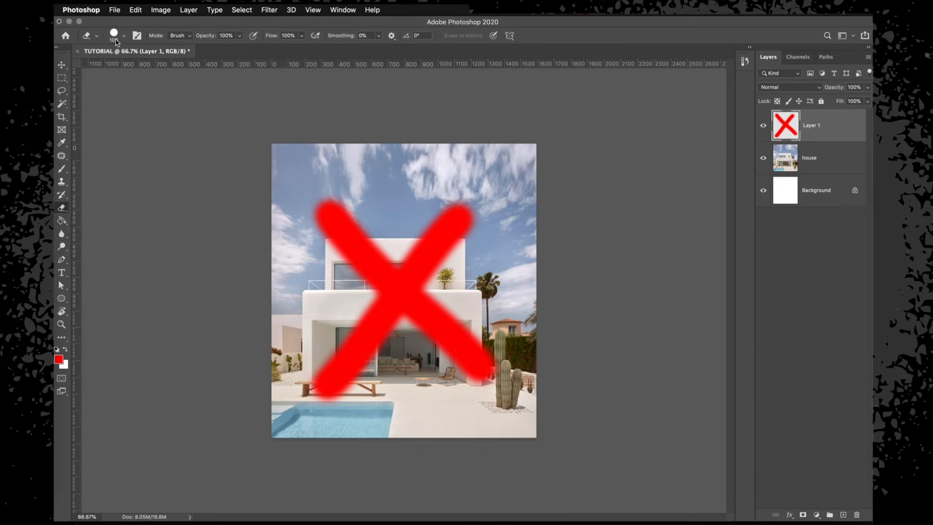
{"action": "left_click", "coordinate": [124, 36]}
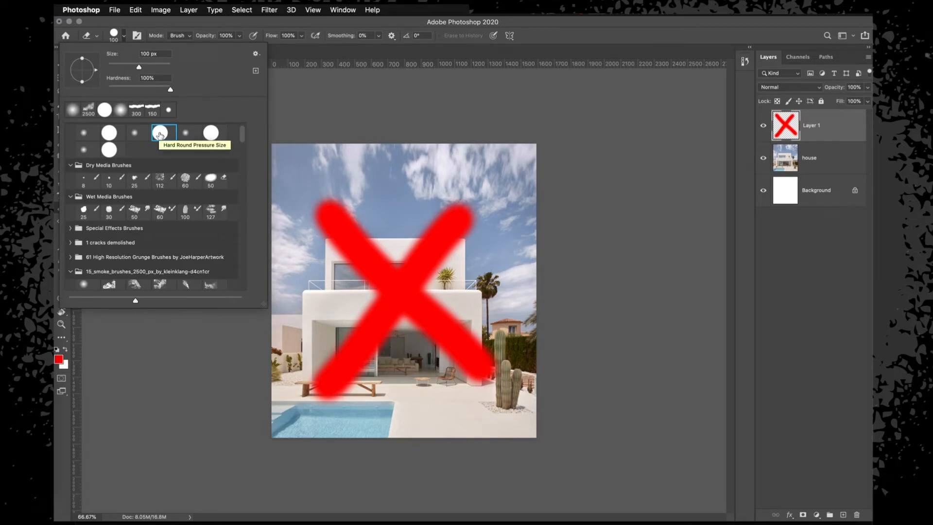
{"action": "left_click", "coordinate": [427, 24]}
Try erasing three downward strokes through the red cross with the Eraser tool, and undo them
{"action": "left_click_drag", "start_coordinate": [362, 206], "coordinate": [346, 267]}
{"action": "left_click_drag", "start_coordinate": [406, 228], "coordinate": [376, 362]}
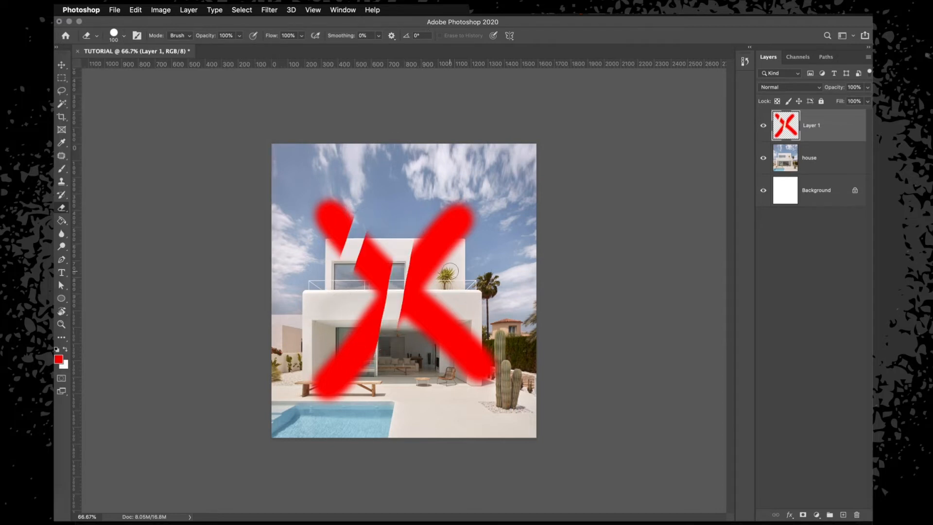
{"action": "left_click_drag", "start_coordinate": [451, 279], "coordinate": [435, 424]}
{"action": "key", "text": "super+z"}
{"action": "key", "text": "super+z"}
{"action": "key", "text": "super+z"}
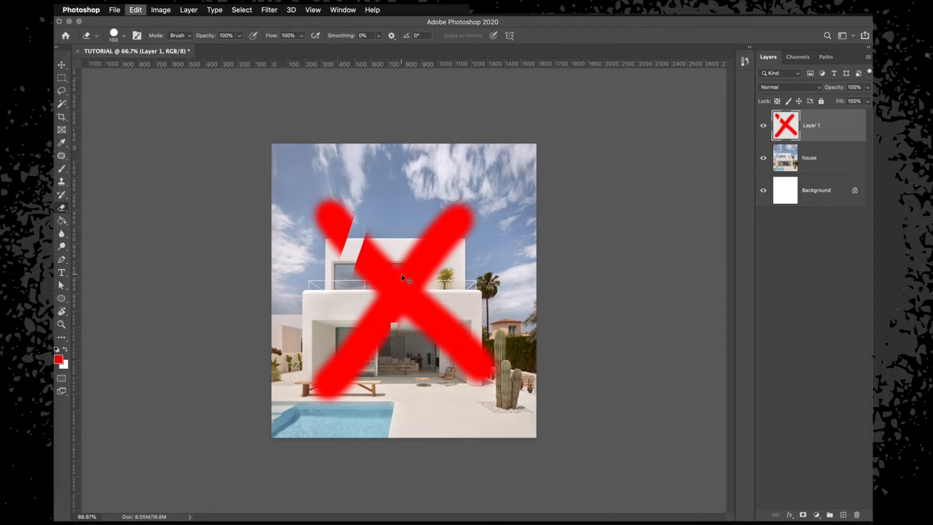
Try deleting the red cross with the Magic Eraser tool at a tolerance of 20, and undo it
{"action": "left_click", "coordinate": [62, 207]}
{"action": "left_click", "coordinate": [103, 226]}
{"action": "left_click", "coordinate": [353, 230]}
{"action": "key", "text": "super+z"}
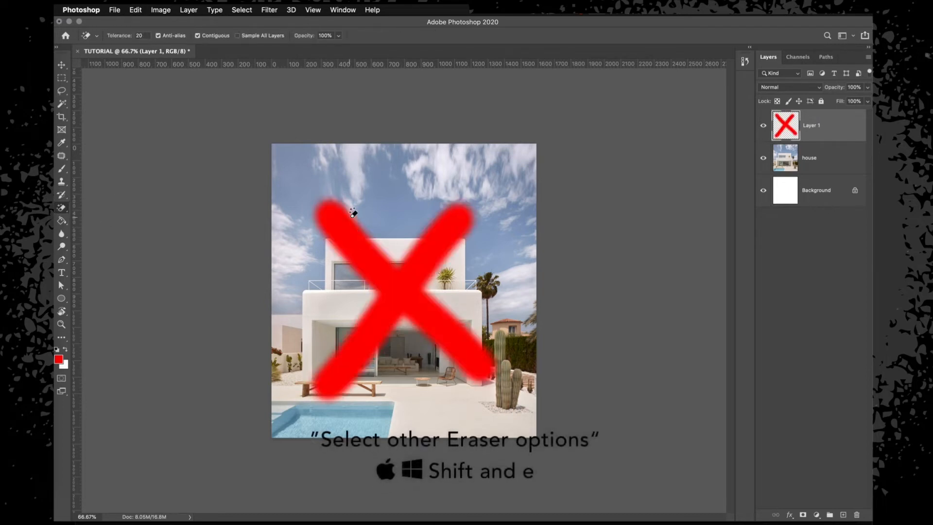
{"action": "left_click", "coordinate": [354, 243]}
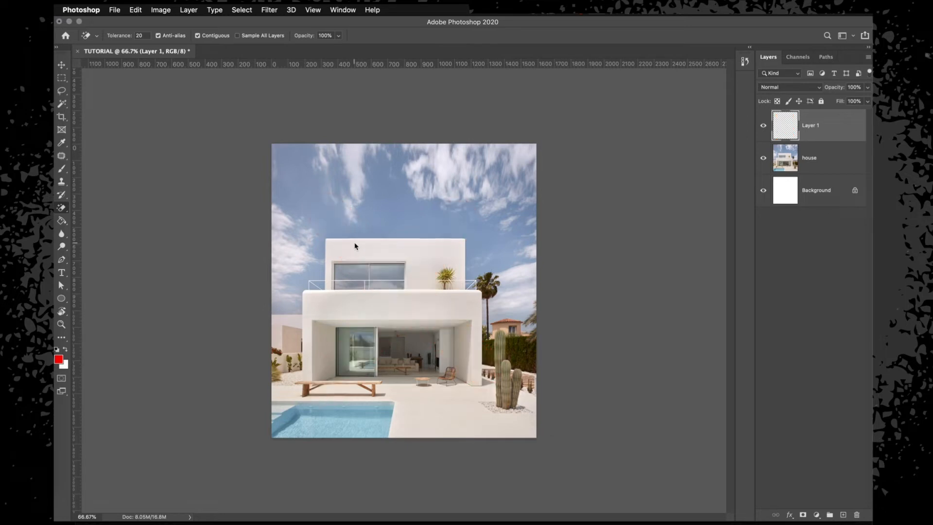
{"action": "key", "text": "super+z"}
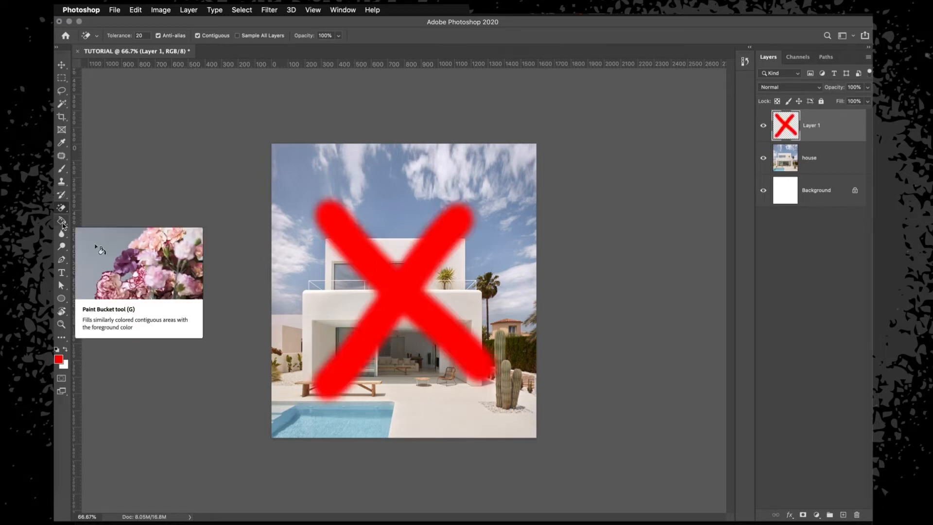
Use the Paint Bucket tool to fill the area around the red cross and the cross itself with blue on Layer 1
{"action": "left_click", "coordinate": [63, 223]}
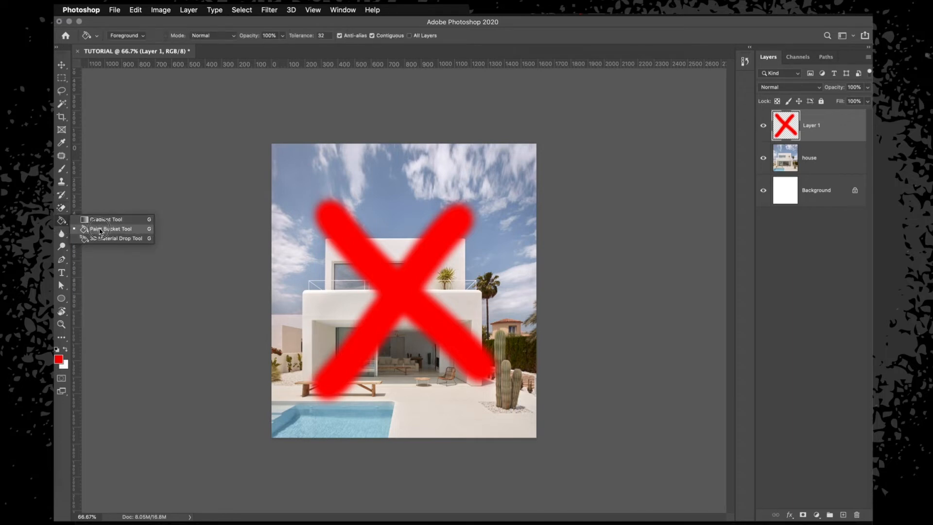
{"action": "left_click", "coordinate": [100, 231]}
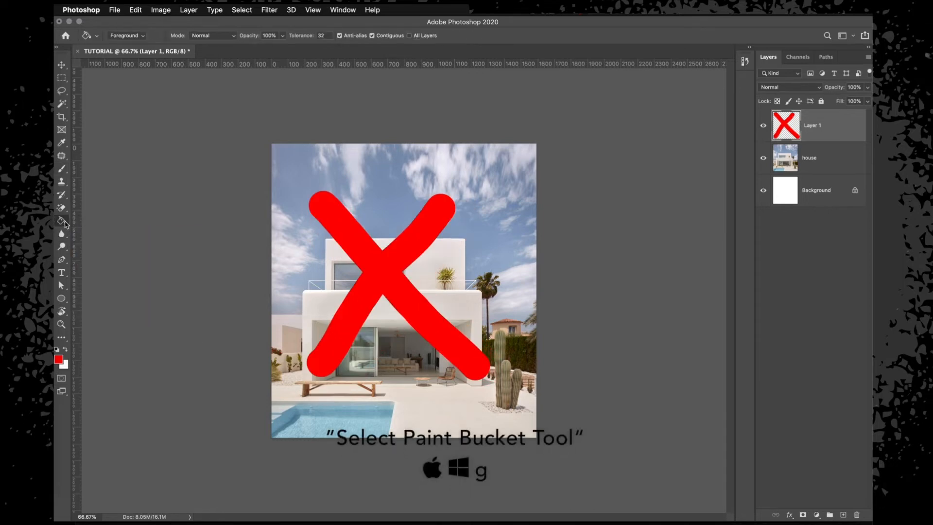
{"action": "left_click", "coordinate": [58, 358]}
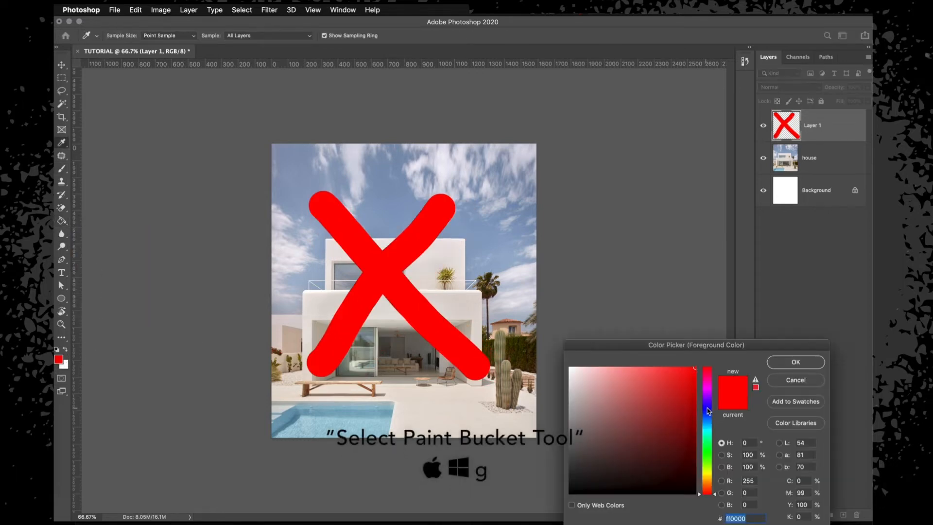
{"action": "left_click", "coordinate": [707, 410]}
{"action": "left_click", "coordinate": [809, 363]}
{"action": "key", "text": "g"}
{"action": "left_click", "coordinate": [498, 248]}
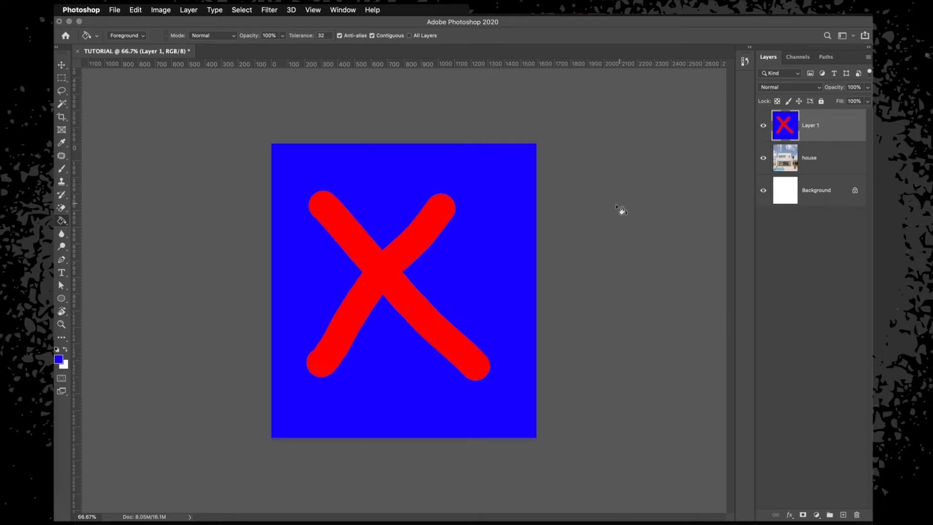
{"action": "left_click", "coordinate": [439, 222]}
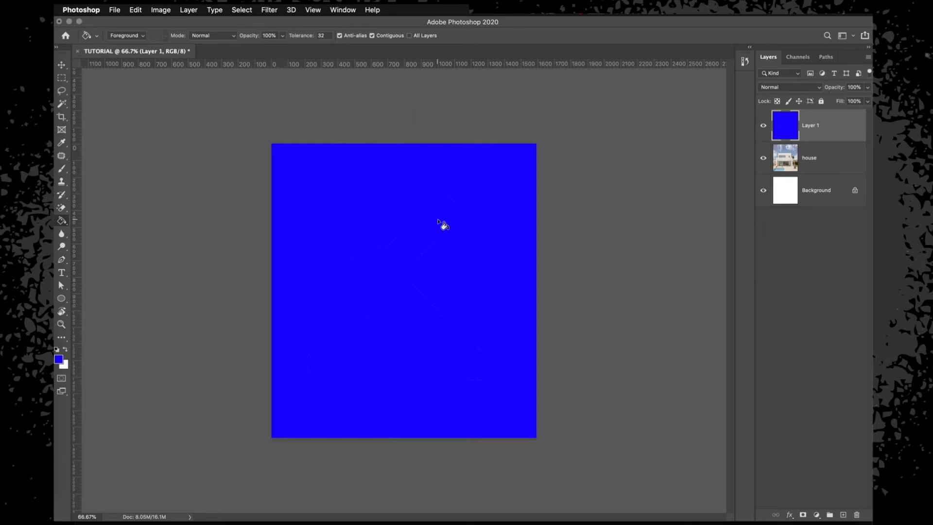
Enlarge the brush to 100 px and paint a straight vertical white line down the left part of the blue layer
{"action": "key", "text": "b"}
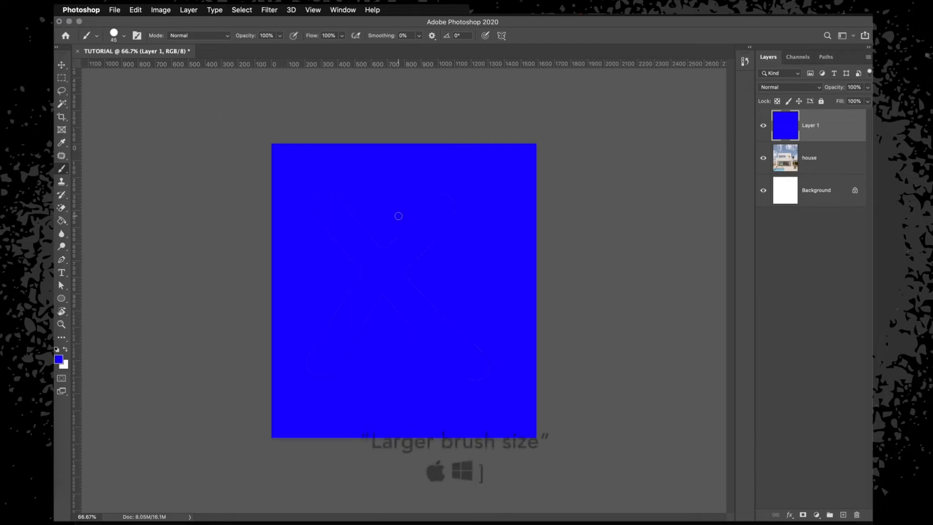
{"action": "key", "text": "bracketright"}
{"action": "key", "text": "bracketright"}
{"action": "key", "text": "bracketright"}
{"action": "key", "text": "bracketright"}
{"action": "key", "text": "bracketright"}
{"action": "key", "text": "bracketright"}
{"action": "key", "text": "bracketright"}
{"action": "key", "text": "bracketright"}
{"action": "key", "text": "bracketright"}
{"action": "key", "text": "bracketright"}
{"action": "key", "text": "bracketright"}
{"action": "key", "text": "bracketright"}
{"action": "key", "text": "bracketright"}
{"action": "key", "text": "bracketright"}
{"action": "key", "text": "bracketright"}
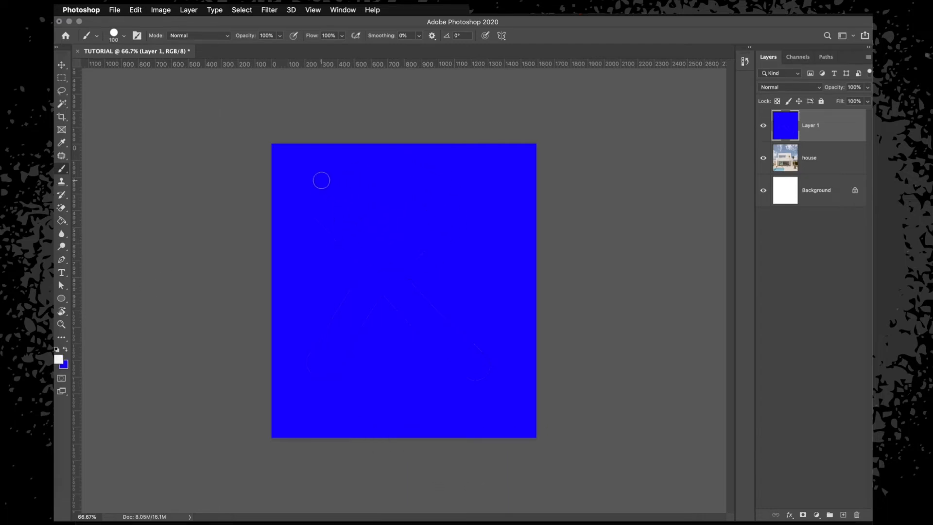
{"action": "left_click", "coordinate": [321, 180]}
{"action": "left_click", "coordinate": [321, 410], "text": "shift"}
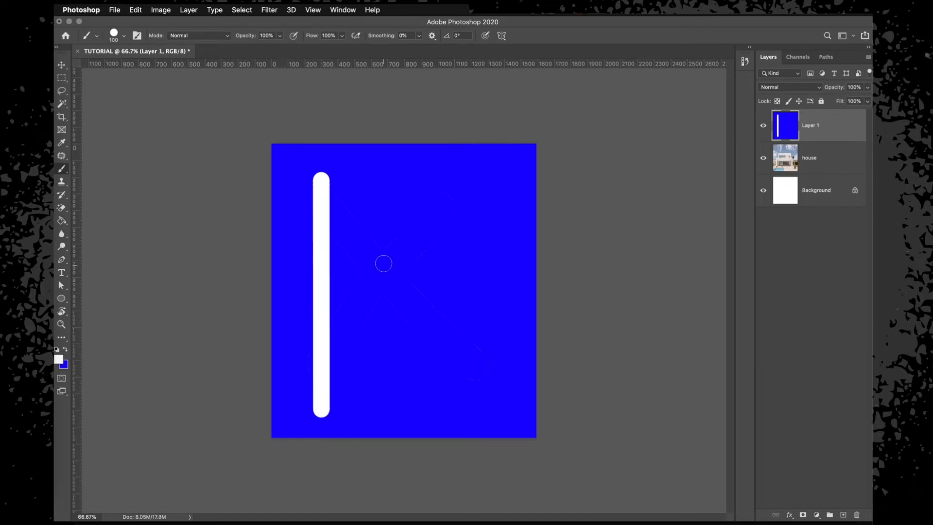
Paint a freehand vertical white stroke, a perfectly straight vertical one beside it, and a short straight horizontal line across its lower end
{"action": "left_click_drag", "start_coordinate": [367, 175], "coordinate": [368, 412]}
{"action": "key", "text": "bracketright"}
{"action": "key", "text": "bracketleft"}
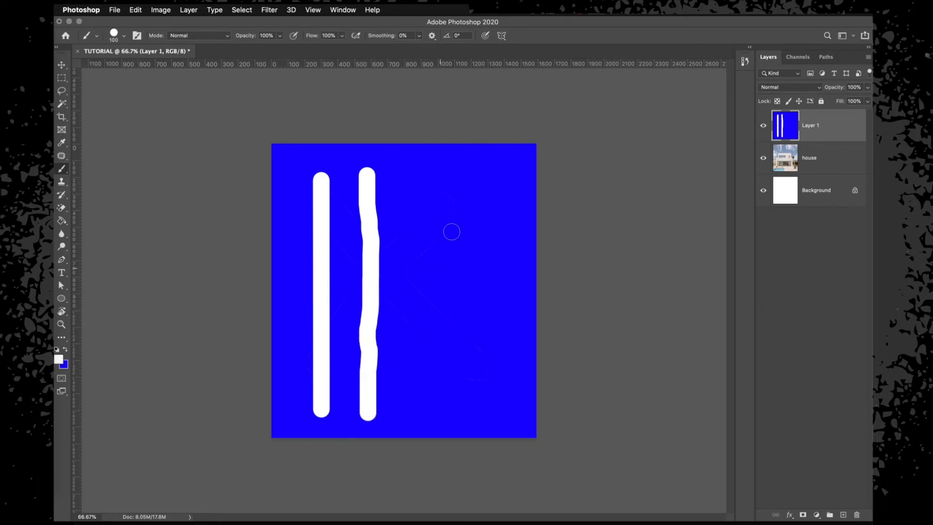
{"action": "left_click", "coordinate": [433, 173]}
{"action": "key", "text": "bracketright"}
{"action": "left_click_drag", "start_coordinate": [432, 173], "coordinate": [431, 411]}
{"action": "left_click", "coordinate": [401, 397]}
{"action": "left_click", "coordinate": [488, 396], "text": "shift"}
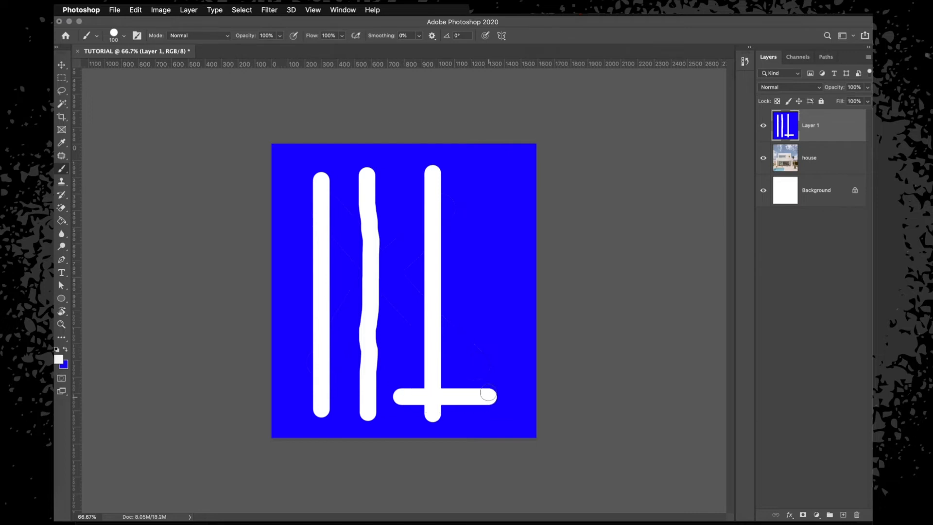
Try painting further white strokes with straight and angled segments across the existing lines, and undo them
{"action": "mouse_move", "coordinate": [497, 190]}
{"action": "left_mouse_down"}
{"action": "mouse_move", "coordinate": [413, 293]}
{"action": "mouse_move", "coordinate": [427, 349]}
{"action": "left_mouse_up"}
{"action": "key", "text": "super+z"}
{"action": "mouse_move", "coordinate": [500, 174]}
{"action": "left_mouse_down"}
{"action": "mouse_move", "coordinate": [427, 245]}
{"action": "mouse_move", "coordinate": [309, 333]}
{"action": "left_mouse_up"}
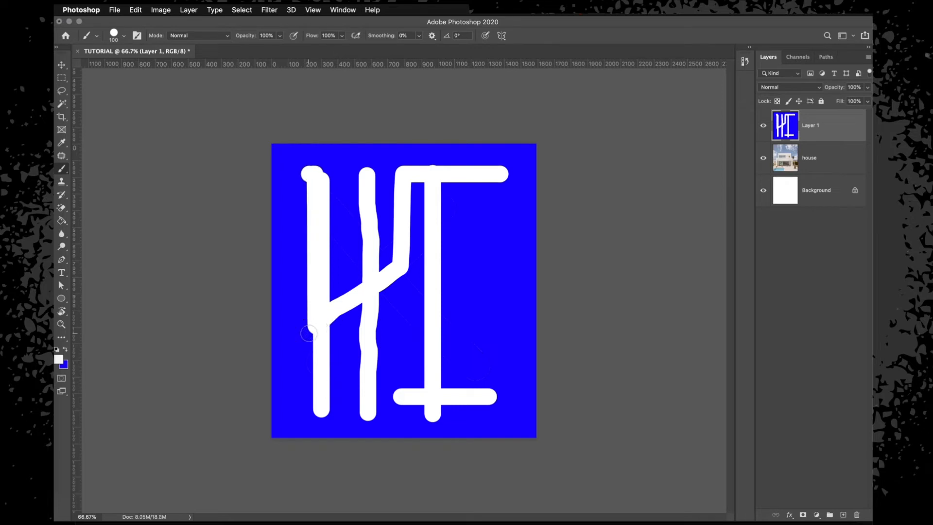
{"action": "key", "text": "super+z"}
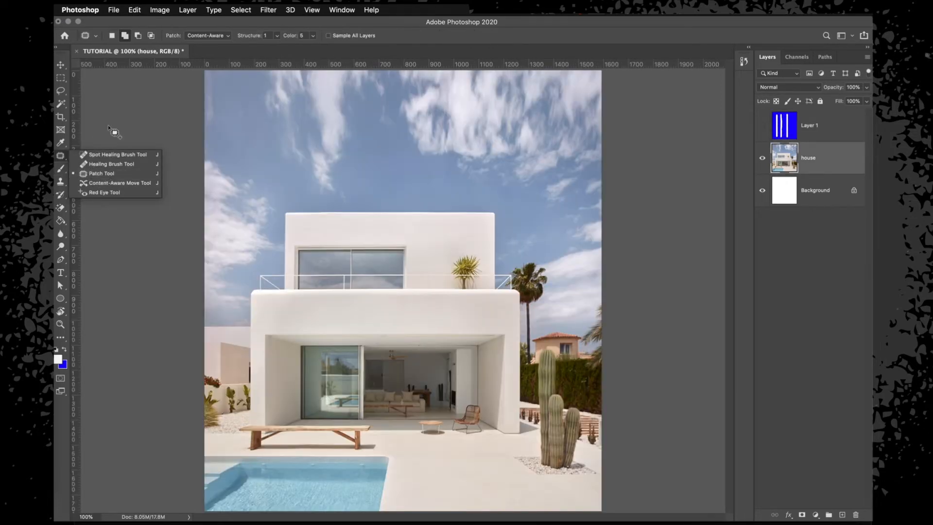
Use the Patch tool on the house layer to cover the small fixture on the white column inside the living room
{"action": "left_click", "coordinate": [92, 173]}
{"action": "key", "text": "super+plus"}
{"action": "key", "text": "super+plus"}
{"action": "key", "text": "super+plus"}
{"action": "key", "text": "super+plus"}
{"action": "scroll", "coordinate": [389, 302], "scroll_direction": "down", "scroll_amount": 10}
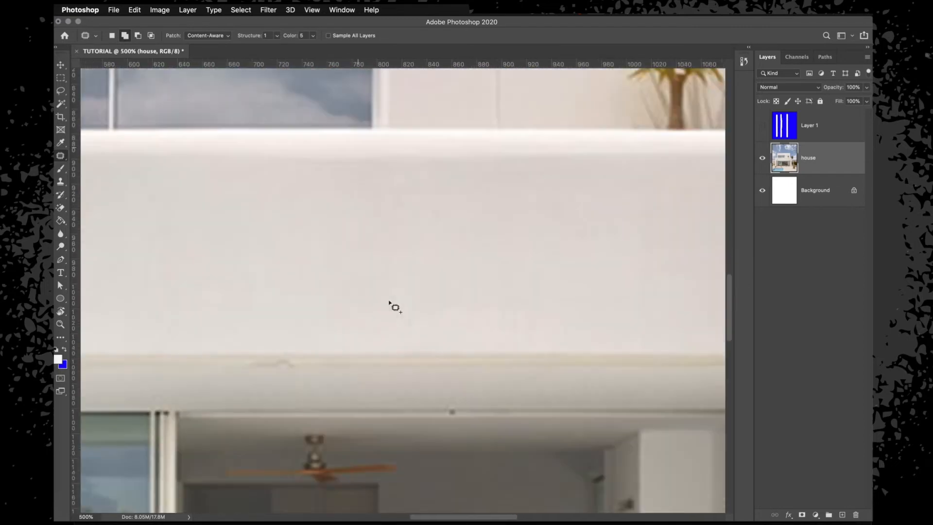
{"action": "scroll", "coordinate": [389, 301], "scroll_direction": "right", "scroll_amount": 4}
{"action": "scroll", "coordinate": [389, 300], "scroll_direction": "down", "scroll_amount": 1}
{"action": "scroll", "coordinate": [389, 301], "scroll_direction": "right", "scroll_amount": 1}
{"action": "key", "text": "super+plus"}
{"action": "scroll", "coordinate": [389, 301], "scroll_direction": "right", "scroll_amount": 3}
{"action": "scroll", "coordinate": [389, 301], "scroll_direction": "up", "scroll_amount": 2}
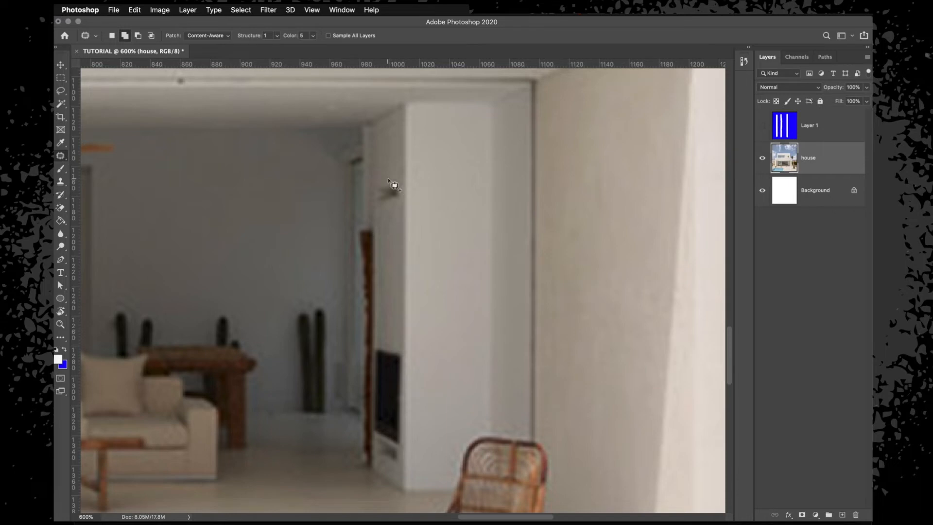
{"action": "mouse_move", "coordinate": [380, 181]}
{"action": "left_mouse_down"}
{"action": "mouse_move", "coordinate": [390, 208]}
{"action": "mouse_move", "coordinate": [401, 203]}
{"action": "mouse_move", "coordinate": [396, 177]}
{"action": "mouse_move", "coordinate": [389, 193]}
{"action": "mouse_move", "coordinate": [389, 147]}
{"action": "left_mouse_up"}
Remove the spiky plant on the upper terrace by patching it with clean wall texture, and clear the selection
{"action": "key", "text": "super+1"}
{"action": "key", "text": "super+plus"}
{"action": "key", "text": "super+plus"}
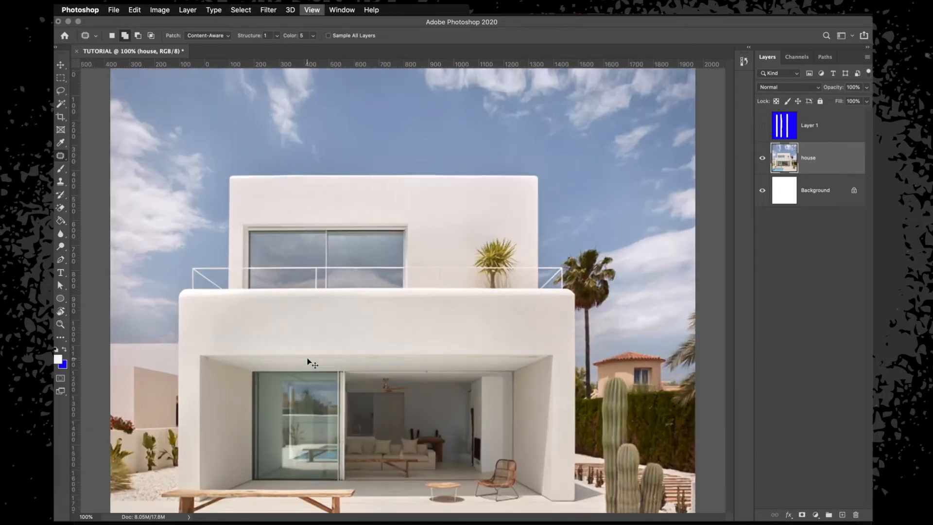
{"action": "scroll", "coordinate": [307, 359], "scroll_direction": "right", "scroll_amount": 6}
{"action": "scroll", "coordinate": [311, 362], "scroll_direction": "up", "scroll_amount": 2}
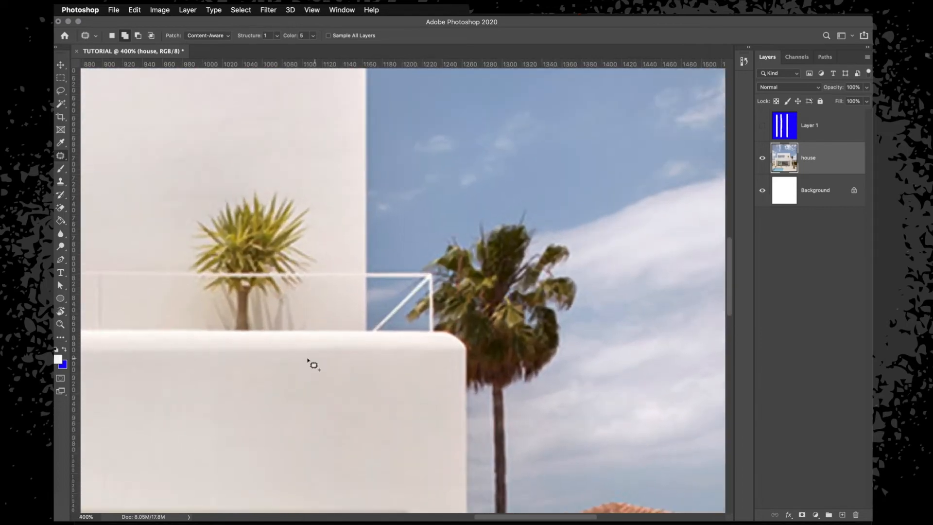
{"action": "mouse_move", "coordinate": [284, 174]}
{"action": "left_mouse_down"}
{"action": "mouse_move", "coordinate": [229, 195]}
{"action": "mouse_move", "coordinate": [207, 229]}
{"action": "mouse_move", "coordinate": [203, 323]}
{"action": "mouse_move", "coordinate": [211, 337]}
{"action": "mouse_move", "coordinate": [301, 345]}
{"action": "mouse_move", "coordinate": [346, 334]}
{"action": "mouse_move", "coordinate": [354, 211]}
{"action": "mouse_move", "coordinate": [330, 180]}
{"action": "mouse_move", "coordinate": [296, 173]}
{"action": "left_mouse_up"}
{"action": "scroll", "coordinate": [296, 173], "scroll_direction": "down", "scroll_amount": 1}
{"action": "scroll", "coordinate": [298, 173], "scroll_direction": "left", "scroll_amount": 2}
{"action": "mouse_move", "coordinate": [376, 235]}
{"action": "left_mouse_down"}
{"action": "mouse_move", "coordinate": [359, 228]}
{"action": "mouse_move", "coordinate": [403, 242]}
{"action": "mouse_move", "coordinate": [366, 242]}
{"action": "mouse_move", "coordinate": [400, 251]}
{"action": "mouse_move", "coordinate": [389, 291]}
{"action": "mouse_move", "coordinate": [427, 266]}
{"action": "mouse_move", "coordinate": [324, 278]}
{"action": "mouse_move", "coordinate": [378, 276]}
{"action": "left_mouse_up"}
{"action": "key", "text": "ctrl+d"}
{"action": "key", "text": "ctrl+d"}
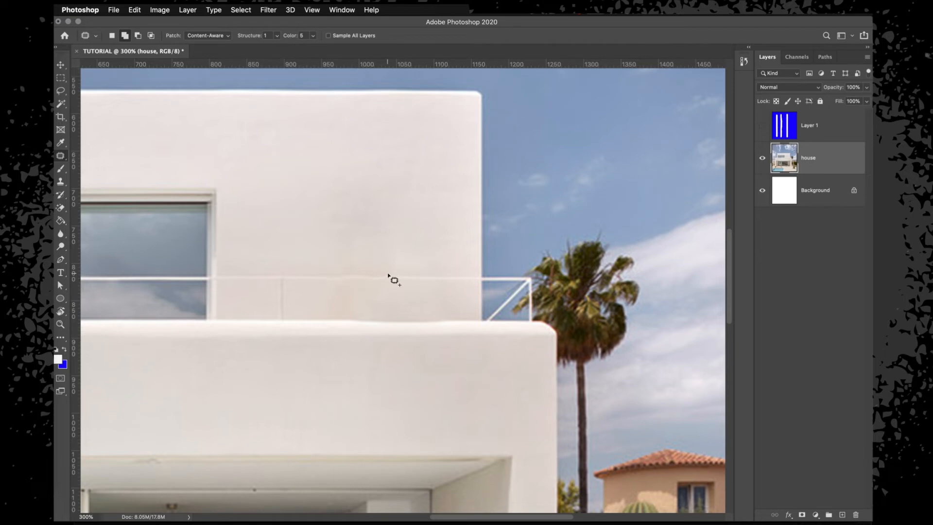
Patch the leftover wall area behind the terrace railing where the plant stood, and clear the selection
{"action": "mouse_move", "coordinate": [410, 312]}
{"action": "left_mouse_down"}
{"action": "mouse_move", "coordinate": [358, 308]}
{"action": "mouse_move", "coordinate": [418, 329]}
{"action": "mouse_move", "coordinate": [437, 308]}
{"action": "mouse_move", "coordinate": [421, 323]}
{"action": "mouse_move", "coordinate": [396, 324]}
{"action": "left_mouse_up"}
{"action": "key", "text": "ctrl+d"}
{"action": "key", "text": "super+minus"}
{"action": "key", "text": "super+minus"}
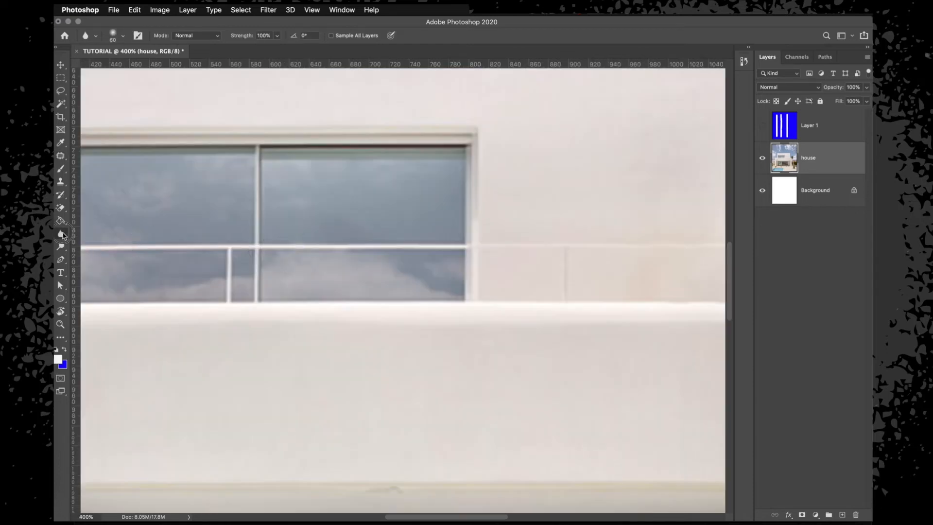
Blur the middle of the white handrail in front of the right window pane with the Blur tool at 60 px
{"action": "left_click", "coordinate": [62, 235]}
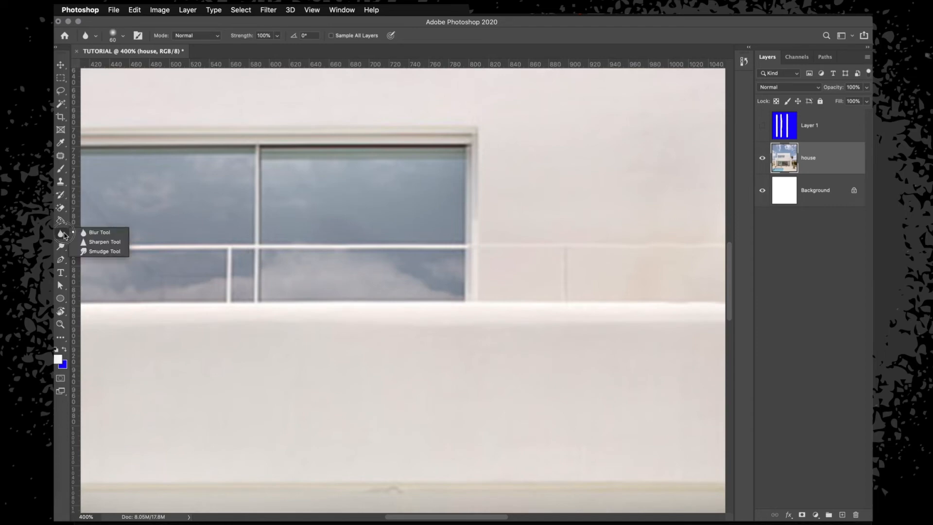
{"action": "left_click", "coordinate": [93, 230]}
{"action": "mouse_move", "coordinate": [351, 245]}
{"action": "left_mouse_down"}
{"action": "mouse_move", "coordinate": [364, 246]}
{"action": "mouse_move", "coordinate": [359, 216]}
{"action": "left_mouse_up"}
{"action": "mouse_move", "coordinate": [387, 264]}
{"action": "left_mouse_down"}
{"action": "mouse_move", "coordinate": [360, 264]}
{"action": "mouse_move", "coordinate": [364, 231]}
{"action": "mouse_move", "coordinate": [353, 252]}
{"action": "mouse_move", "coordinate": [348, 224]}
{"action": "mouse_move", "coordinate": [324, 233]}
{"action": "left_mouse_up"}
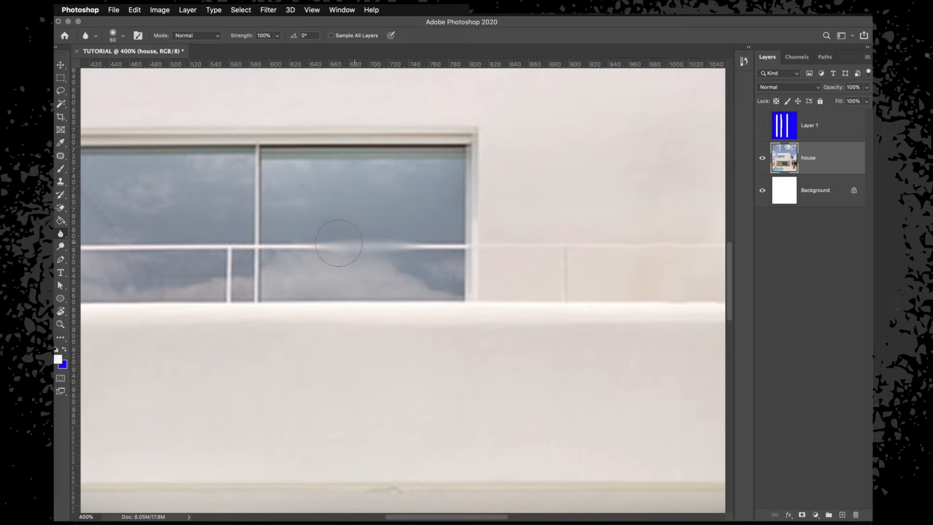
Sharpen the blurred part of the handrail with the Sharpen tool, using a brush enlarged to 100 px
{"action": "left_click", "coordinate": [61, 237]}
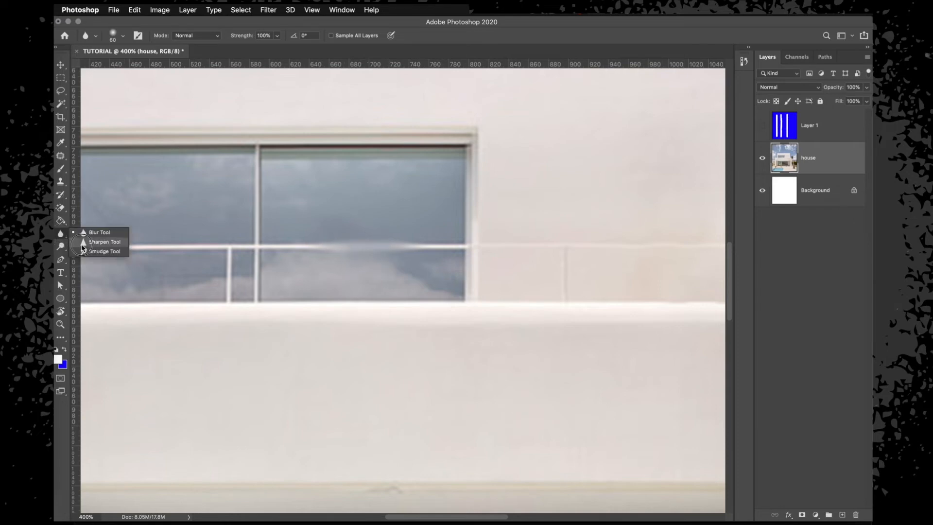
{"action": "left_click", "coordinate": [102, 242]}
{"action": "key", "text": "bracketright"}
{"action": "key", "text": "bracketright"}
{"action": "key", "text": "bracketright"}
{"action": "key", "text": "bracketright"}
{"action": "key", "text": "bracketright"}
{"action": "key", "text": "bracketright"}
{"action": "key", "text": "bracketright"}
{"action": "key", "text": "bracketright"}
{"action": "key", "text": "bracketright"}
{"action": "key", "text": "bracketright"}
{"action": "key", "text": "bracketright"}
{"action": "key", "text": "bracketright"}
{"action": "mouse_move", "coordinate": [379, 233]}
{"action": "left_mouse_down"}
{"action": "mouse_move", "coordinate": [380, 255]}
{"action": "mouse_move", "coordinate": [383, 244]}
{"action": "mouse_move", "coordinate": [325, 245]}
{"action": "left_mouse_up"}
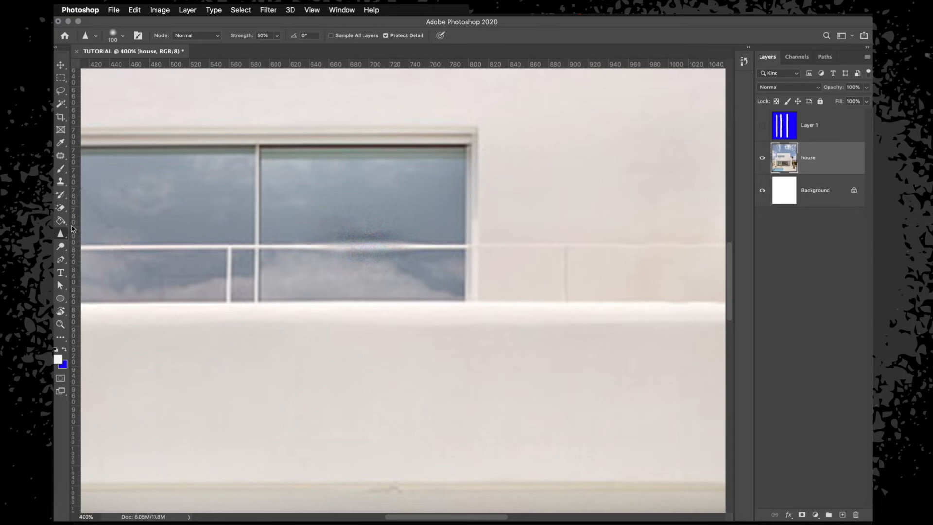
Smudge the handrail and right window pane upward into the frame and wall with the Smudge tool
{"action": "right_click", "coordinate": [63, 238]}
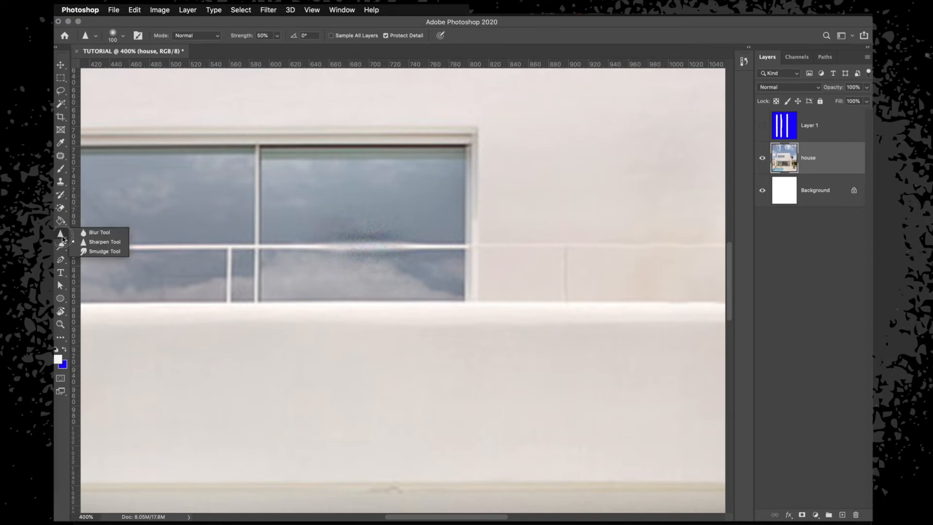
{"action": "left_click", "coordinate": [89, 251]}
{"action": "mouse_move", "coordinate": [343, 246]}
{"action": "left_mouse_down"}
{"action": "mouse_move", "coordinate": [474, 218]}
{"action": "mouse_move", "coordinate": [396, 127]}
{"action": "mouse_move", "coordinate": [468, 246]}
{"action": "mouse_move", "coordinate": [367, 132]}
{"action": "mouse_move", "coordinate": [461, 233]}
{"action": "mouse_move", "coordinate": [352, 144]}
{"action": "left_mouse_up"}
{"action": "mouse_move", "coordinate": [394, 220]}
{"action": "left_mouse_down"}
{"action": "mouse_move", "coordinate": [450, 224]}
{"action": "mouse_move", "coordinate": [336, 128]}
{"action": "left_mouse_up"}
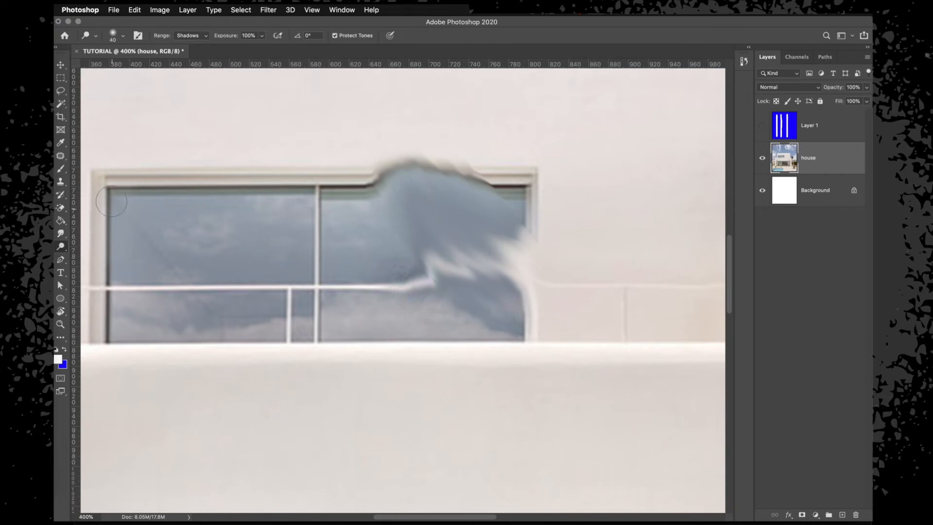
Brighten the upper corner of the left window pane with the Dodge tool at 100% exposure, varying the range and finishing with Highlights
{"action": "left_click", "coordinate": [192, 35]}
{"action": "left_click", "coordinate": [192, 43]}
{"action": "left_click_drag", "start_coordinate": [127, 248], "coordinate": [116, 196]}
{"action": "left_click", "coordinate": [192, 35]}
{"action": "left_click", "coordinate": [191, 42]}
{"action": "left_click_drag", "start_coordinate": [118, 168], "coordinate": [126, 228]}
{"action": "key", "text": "super+z"}
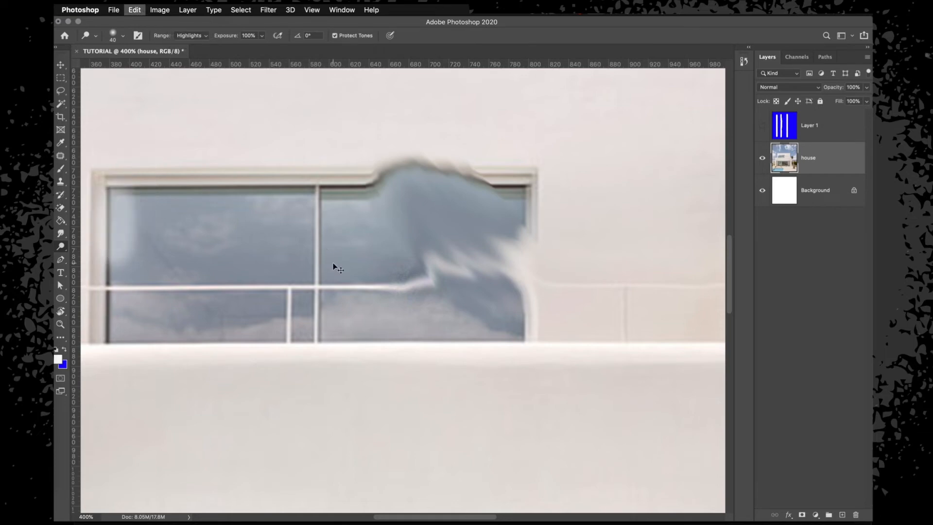
{"action": "key", "text": "super+shift+z"}
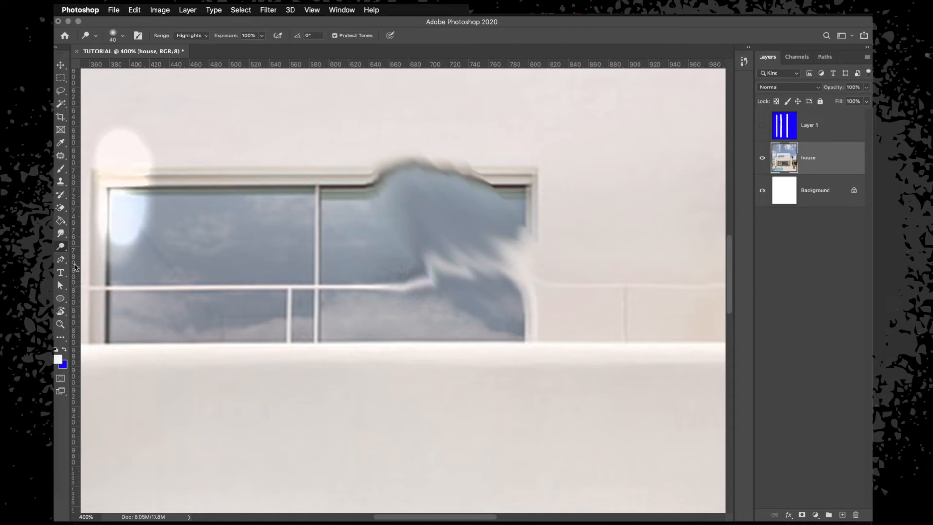
Darken the window frame and wall beside the bright spot with the Burn tool at 100% exposure, starting with Shadows and varying the range
{"action": "left_click", "coordinate": [61, 246]}
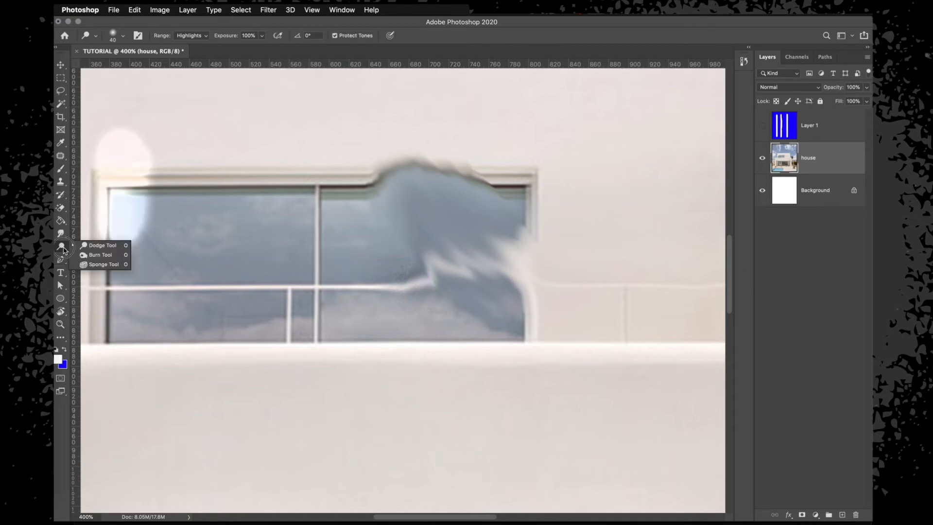
{"action": "left_click", "coordinate": [94, 256]}
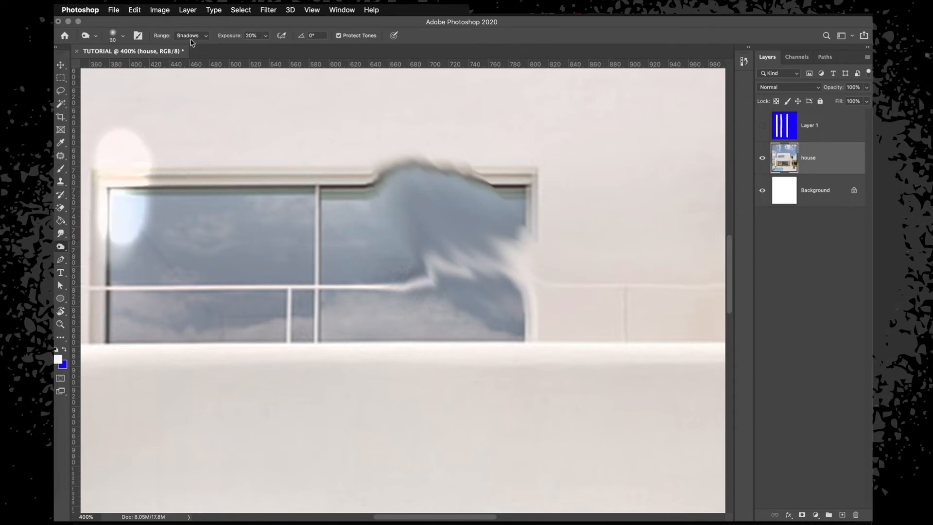
{"action": "mouse_move", "coordinate": [183, 160]}
{"action": "left_mouse_down"}
{"action": "mouse_move", "coordinate": [187, 226]}
{"action": "mouse_move", "coordinate": [187, 162]}
{"action": "mouse_move", "coordinate": [184, 221]}
{"action": "left_mouse_up"}
{"action": "key", "text": "0"}
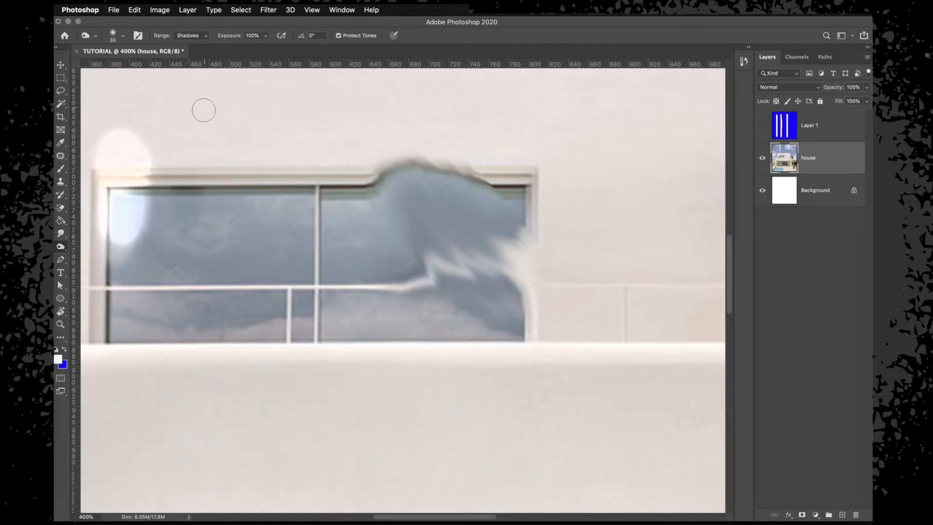
{"action": "mouse_move", "coordinate": [196, 156]}
{"action": "left_mouse_down"}
{"action": "mouse_move", "coordinate": [186, 224]}
{"action": "mouse_move", "coordinate": [186, 131]}
{"action": "mouse_move", "coordinate": [208, 180]}
{"action": "mouse_move", "coordinate": [209, 156]}
{"action": "mouse_move", "coordinate": [214, 214]}
{"action": "mouse_move", "coordinate": [211, 181]}
{"action": "mouse_move", "coordinate": [232, 152]}
{"action": "mouse_move", "coordinate": [238, 209]}
{"action": "mouse_move", "coordinate": [240, 141]}
{"action": "left_mouse_up"}
{"action": "left_click", "coordinate": [191, 35]}
{"action": "left_click", "coordinate": [193, 44]}
{"action": "left_click", "coordinate": [192, 36]}
{"action": "left_click", "coordinate": [190, 42]}
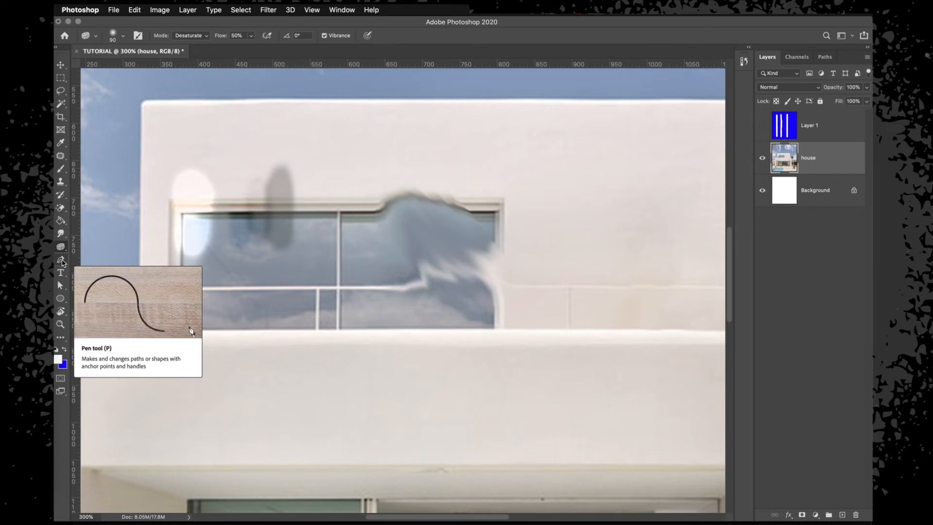
Draw a closed curved Pen shape about 366 by 287 px over the right window pane and adjoining wall
{"action": "left_click", "coordinate": [61, 260]}
{"action": "left_click", "coordinate": [308, 153]}
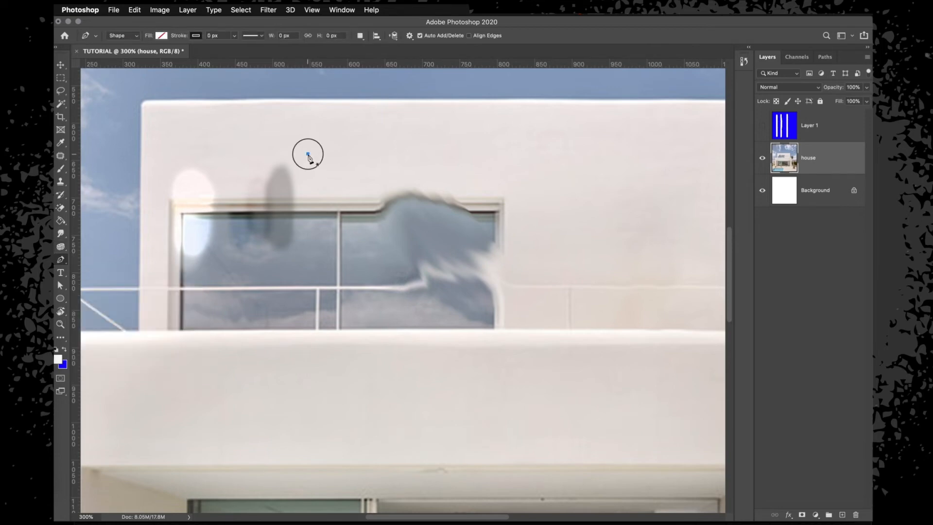
{"action": "left_click_drag", "start_coordinate": [284, 229], "coordinate": [395, 236]}
{"action": "left_click_drag", "start_coordinate": [430, 263], "coordinate": [430, 292]}
{"action": "left_click_drag", "start_coordinate": [446, 334], "coordinate": [543, 258]}
{"action": "left_click_drag", "start_coordinate": [518, 215], "coordinate": [496, 187]}
{"action": "left_click_drag", "start_coordinate": [461, 152], "coordinate": [336, 136]}
{"action": "left_click", "coordinate": [309, 155]}
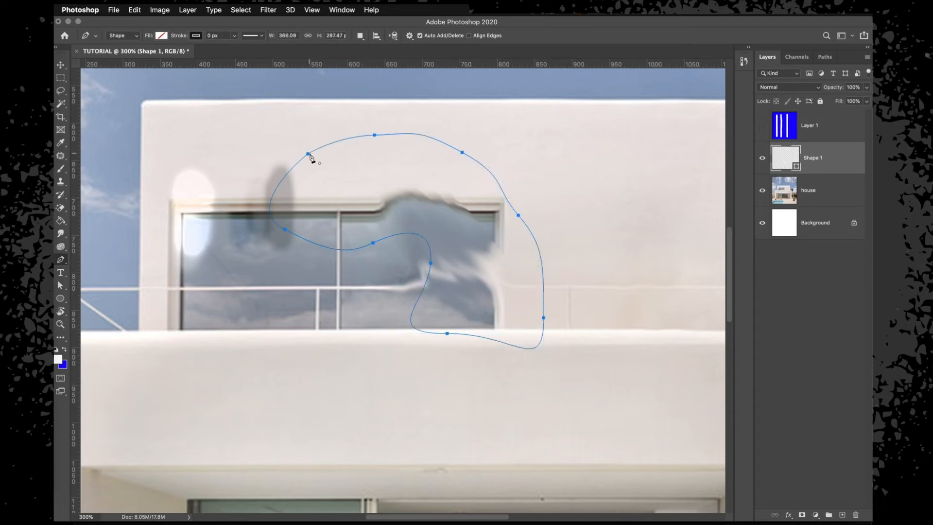
Fill the curved shape with dark red and set its black stroke width to about 12.87 px
{"action": "left_click", "coordinate": [161, 36]}
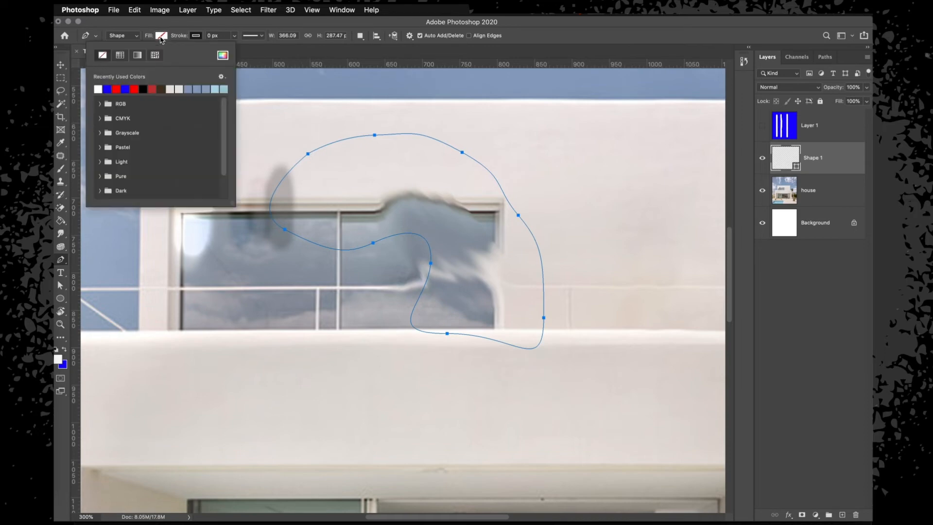
{"action": "left_click", "coordinate": [153, 89]}
{"action": "left_click", "coordinate": [321, 28]}
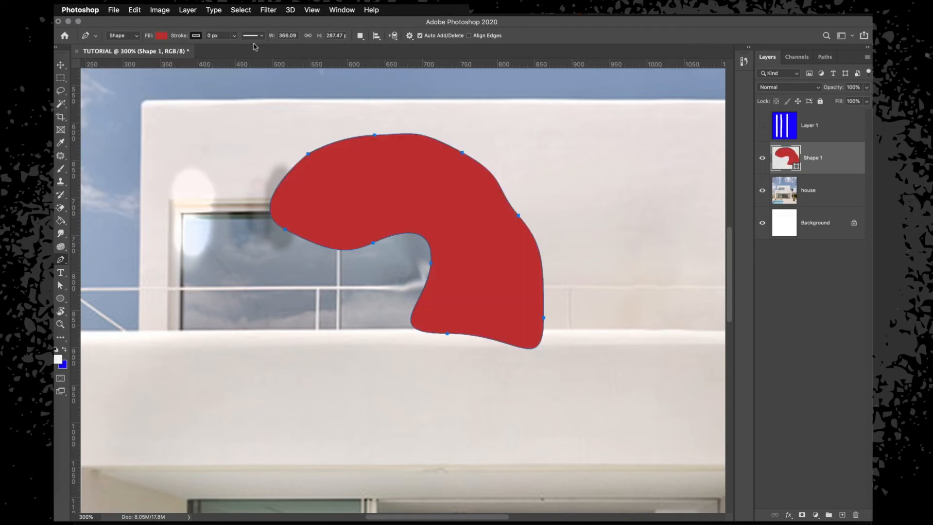
{"action": "left_click", "coordinate": [235, 36]}
{"action": "left_click_drag", "start_coordinate": [233, 47], "coordinate": [244, 52]}
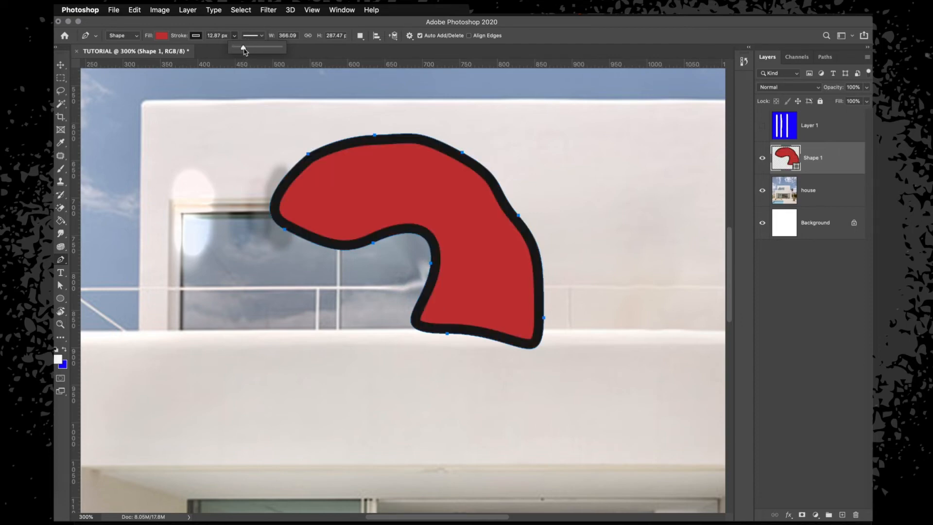
Change the shape's outline to dashed and finally to the dotted stroke style
{"action": "left_click", "coordinate": [261, 36]}
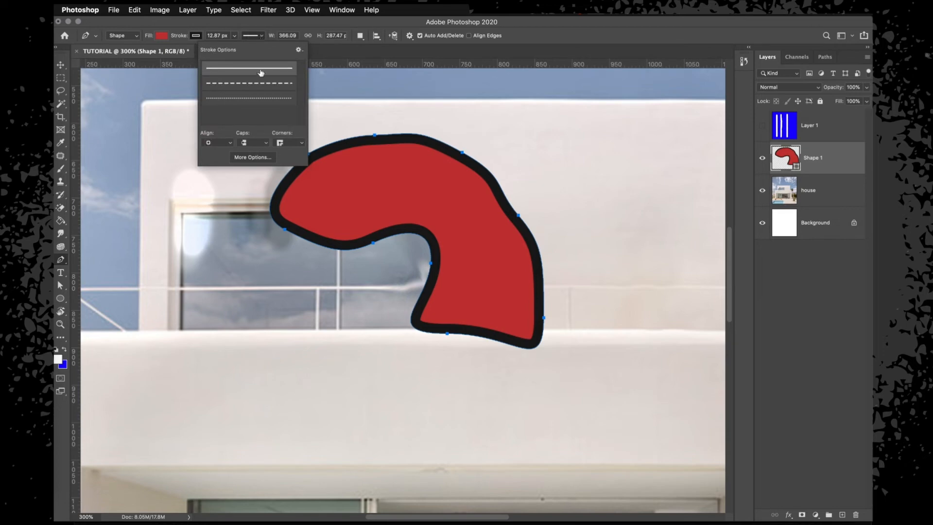
{"action": "left_click", "coordinate": [265, 24]}
{"action": "left_click", "coordinate": [261, 37]}
{"action": "left_click", "coordinate": [249, 83]}
{"action": "left_click", "coordinate": [262, 37]}
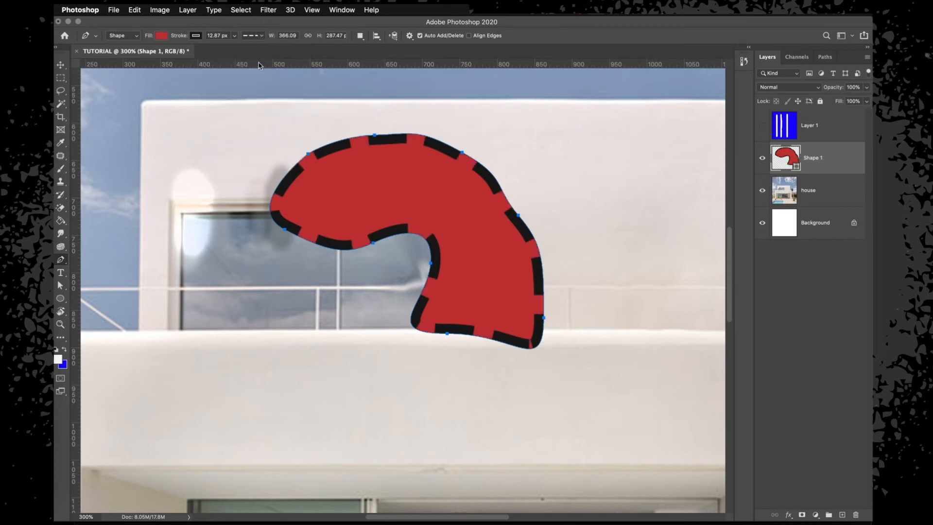
{"action": "left_click", "coordinate": [263, 37]}
{"action": "left_click", "coordinate": [247, 99]}
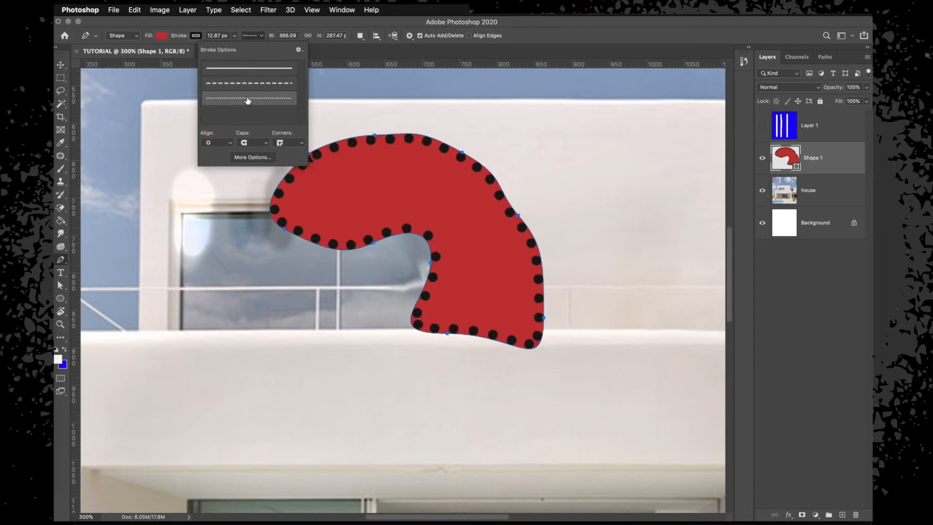
{"action": "left_click", "coordinate": [257, 23]}
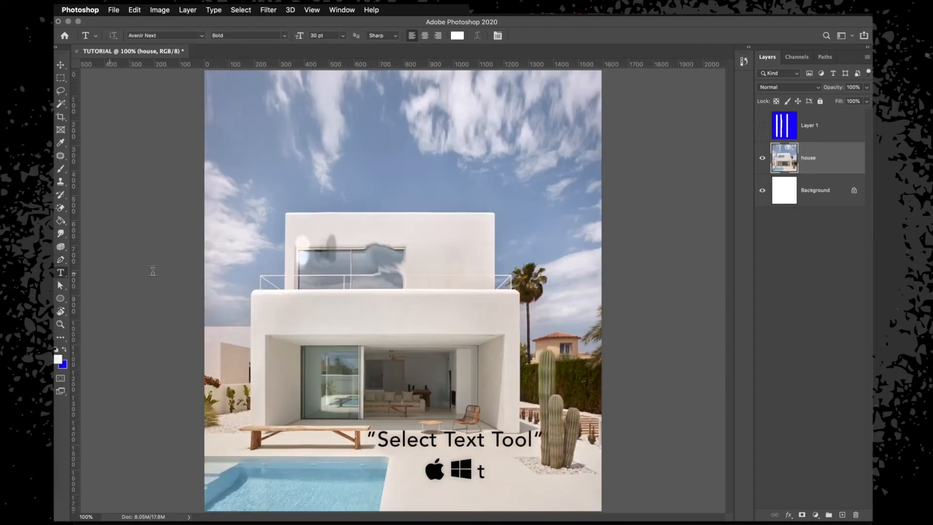
Add a text box reading "house" across the white wall below the terrace, and right-align the text
{"action": "left_click_drag", "start_coordinate": [258, 290], "coordinate": [514, 337]}
{"action": "type", "text": "house"}
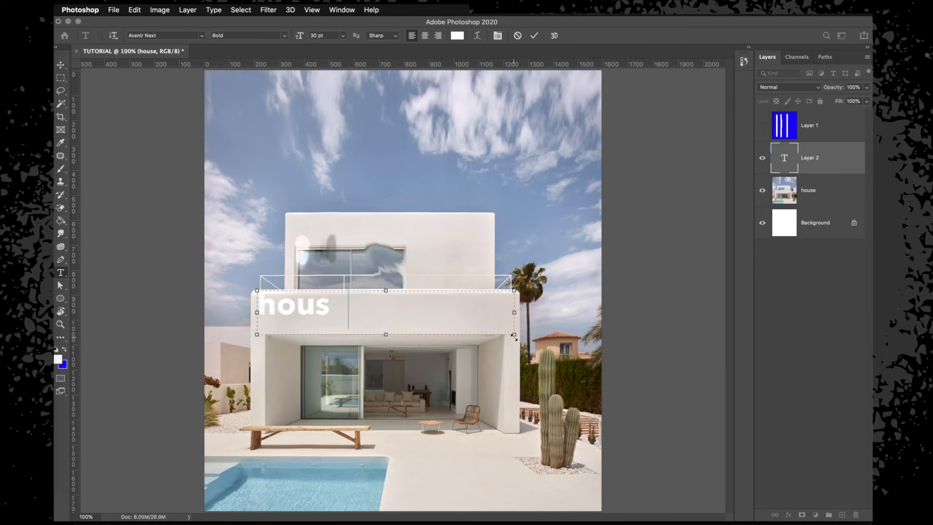
{"action": "left_click_drag", "start_coordinate": [384, 313], "coordinate": [257, 306]}
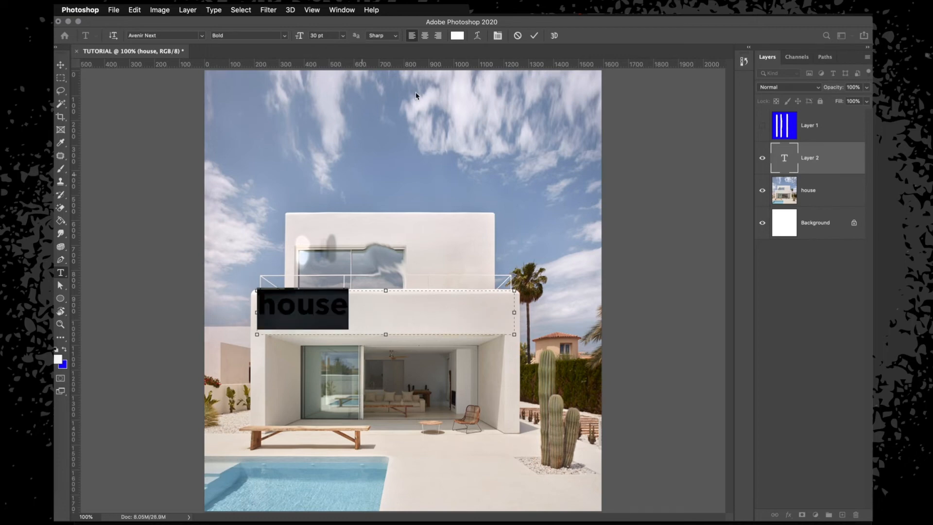
{"action": "left_click", "coordinate": [425, 36]}
{"action": "left_click", "coordinate": [412, 36]}
{"action": "left_click", "coordinate": [438, 36]}
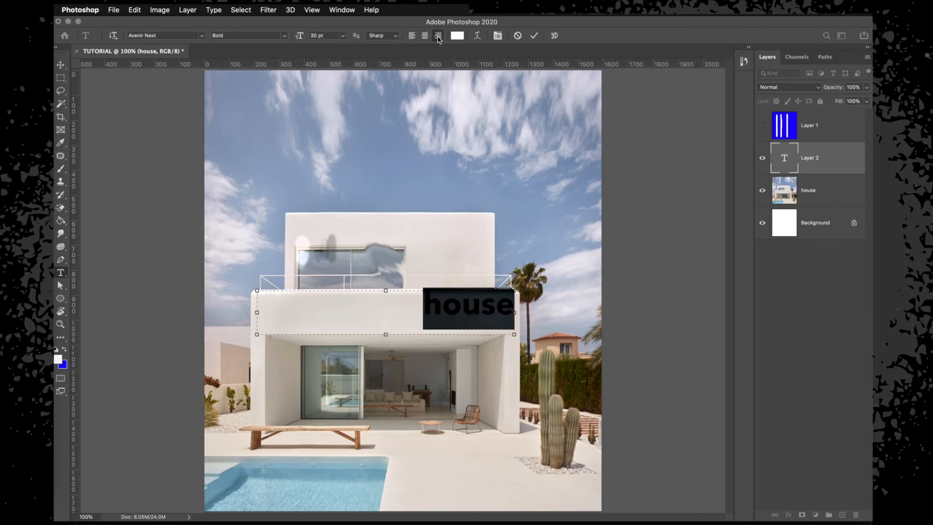
Colour the word "house" red and warp it with the Bulge style
{"action": "left_click", "coordinate": [456, 36]}
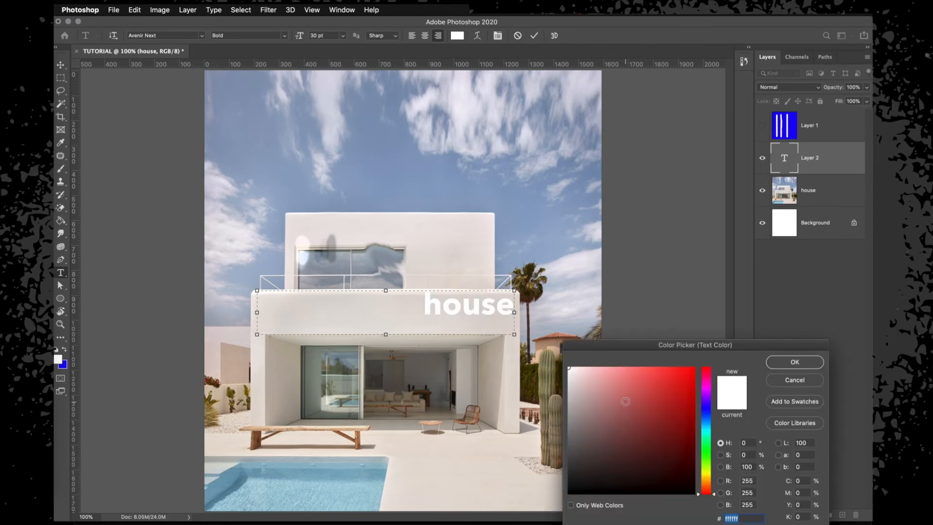
{"action": "left_click", "coordinate": [685, 378]}
{"action": "key", "text": "Return"}
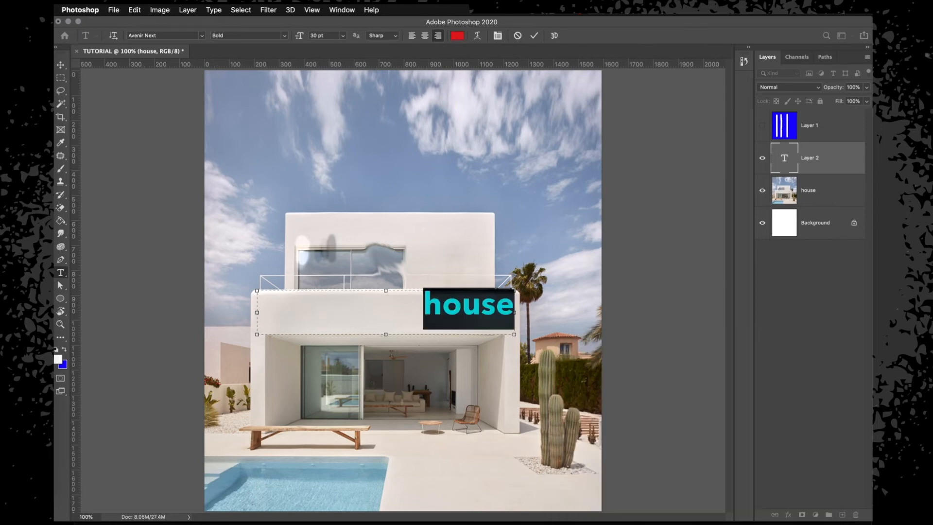
{"action": "left_click", "coordinate": [479, 34]}
{"action": "left_click", "coordinate": [557, 231]}
{"action": "left_click", "coordinate": [550, 287]}
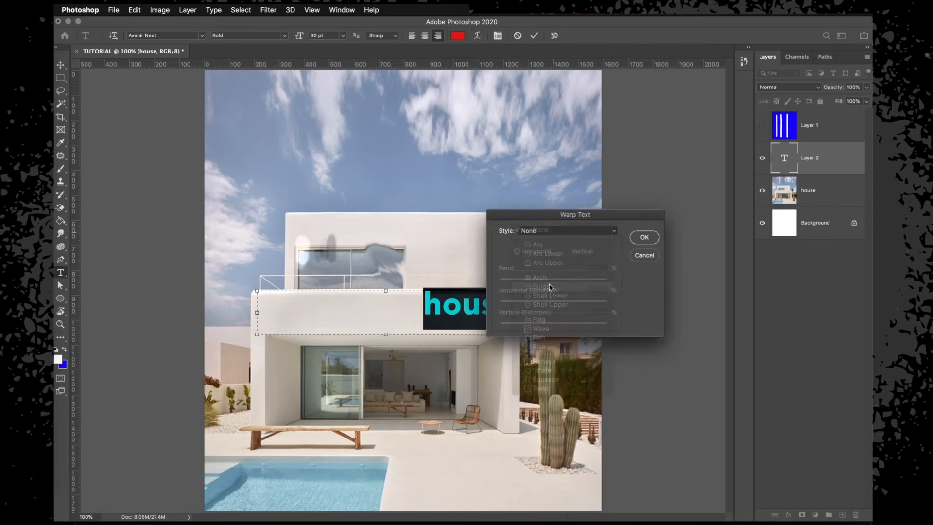
{"action": "left_click", "coordinate": [644, 237]}
Show the character settings and set the text's font to Avenir Next Regular
{"action": "left_click", "coordinate": [498, 37]}
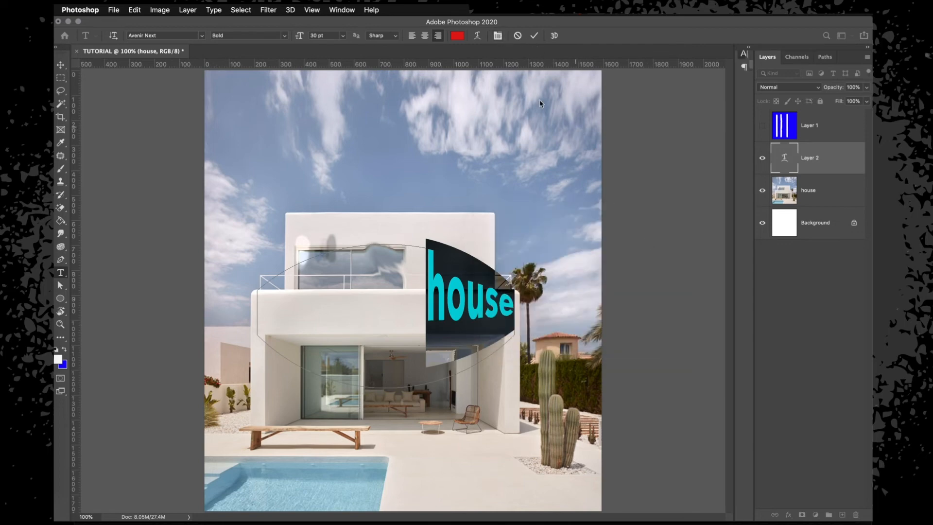
{"action": "left_click", "coordinate": [497, 38]}
{"action": "left_click_drag", "start_coordinate": [689, 97], "coordinate": [636, 111]}
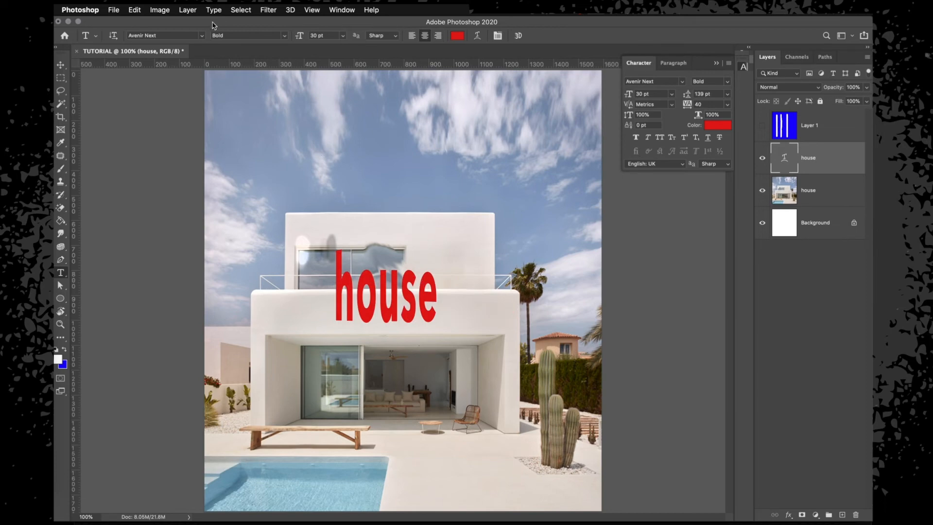
{"action": "left_click", "coordinate": [204, 36]}
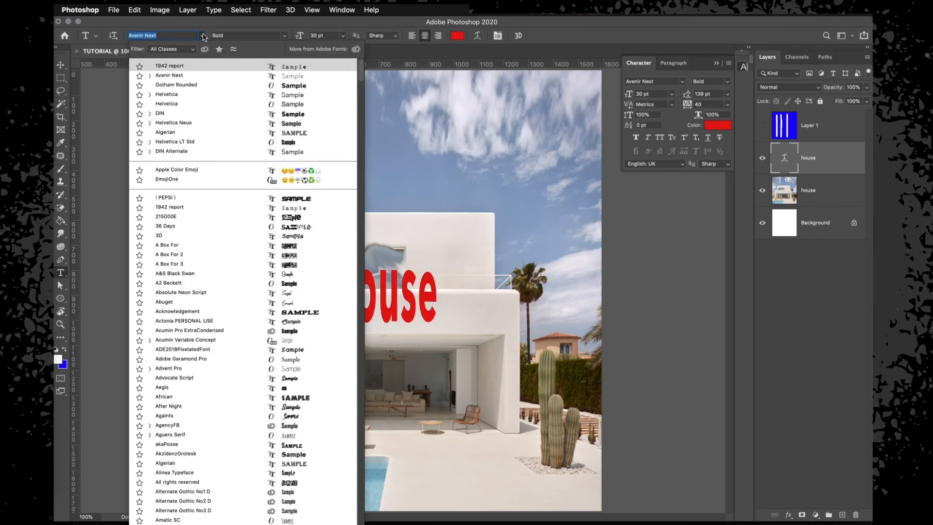
{"action": "left_click", "coordinate": [203, 77]}
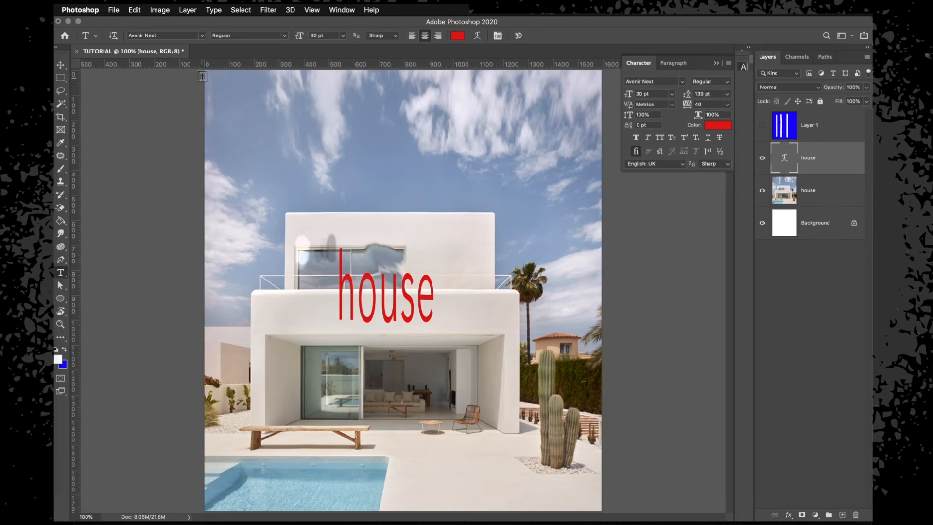
Draw a rectangle of about 1110 by 849 px over the upper house and sky, filled with black
{"action": "right_click", "coordinate": [61, 298]}
{"action": "left_click", "coordinate": [100, 298]}
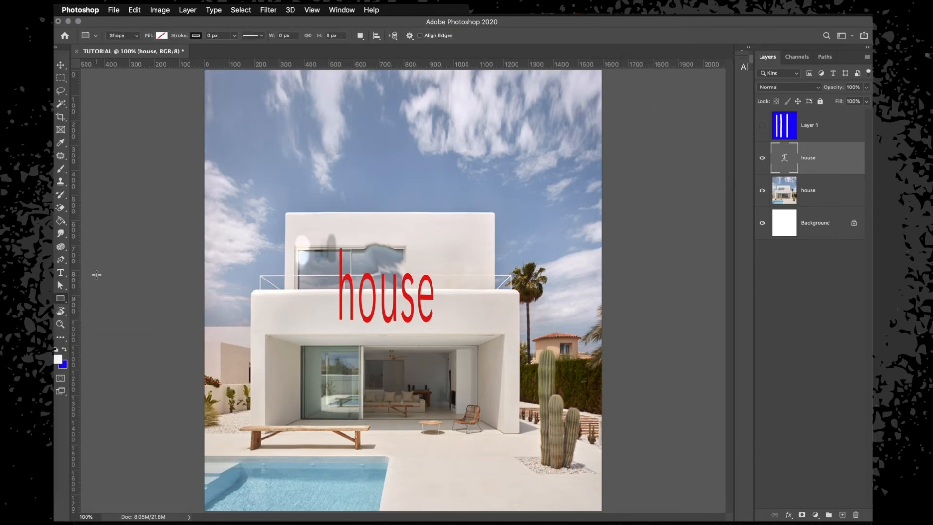
{"action": "right_click", "coordinate": [63, 301]}
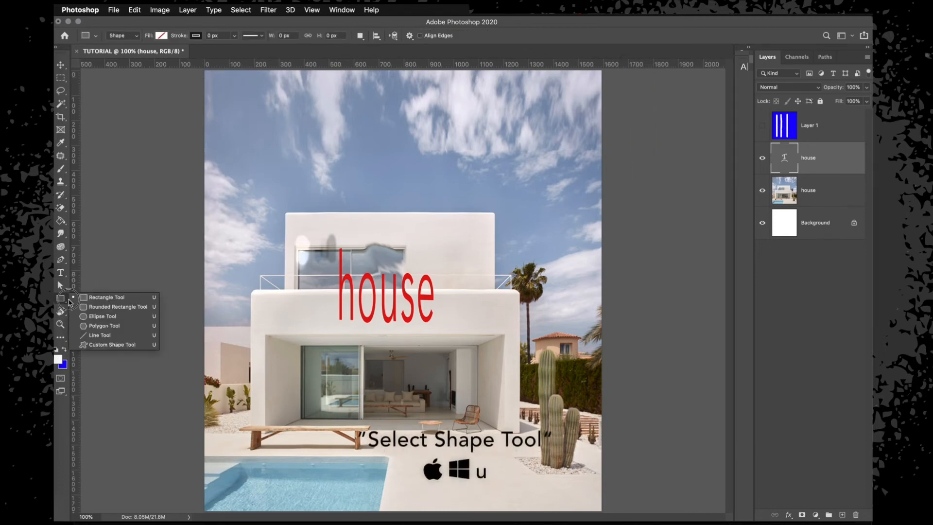
{"action": "left_click_drag", "start_coordinate": [262, 147], "coordinate": [539, 360]}
{"action": "left_click", "coordinate": [161, 36]}
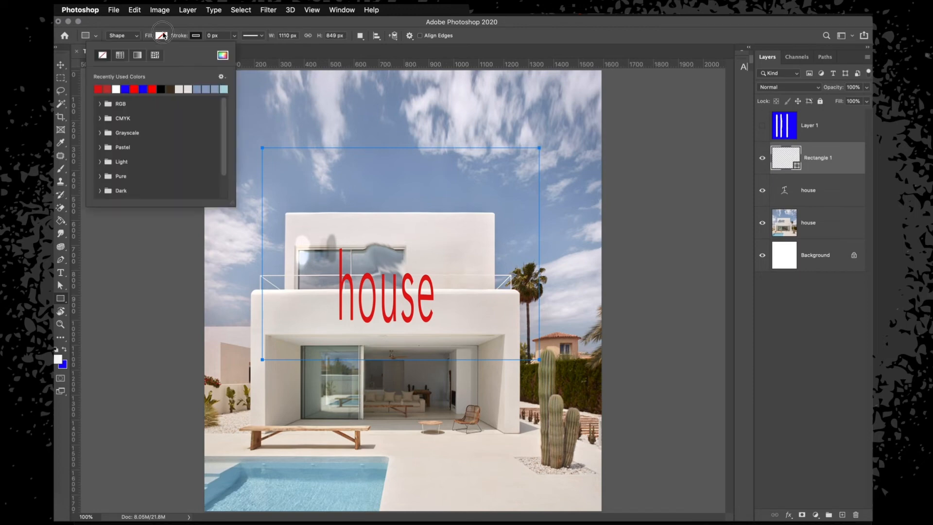
{"action": "left_click", "coordinate": [161, 88]}
Move the black rectangle slightly higher over the house
{"action": "left_click", "coordinate": [821, 164]}
{"action": "key", "text": "v"}
{"action": "left_click_drag", "start_coordinate": [517, 230], "coordinate": [517, 206]}
Delete the hidden blue and white striped Layer 1
{"action": "left_click", "coordinate": [818, 137]}
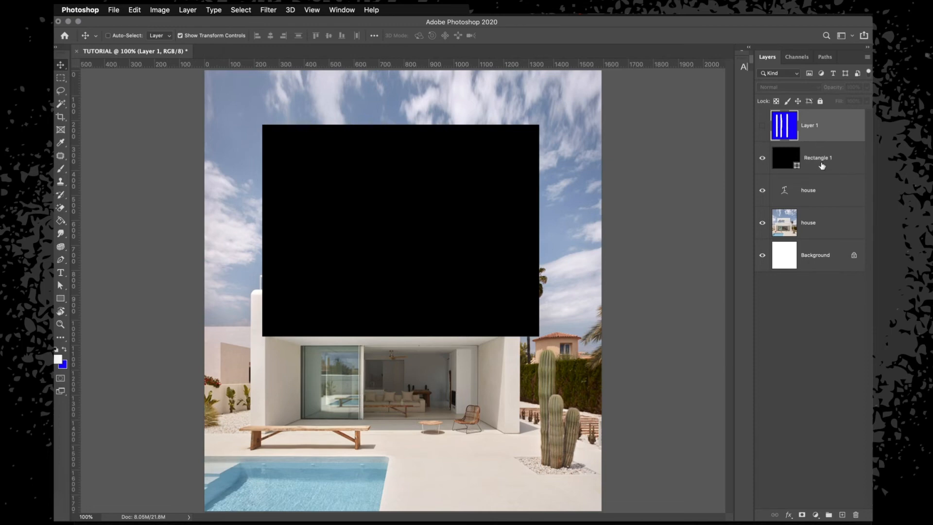
{"action": "key", "text": "BackSpace"}
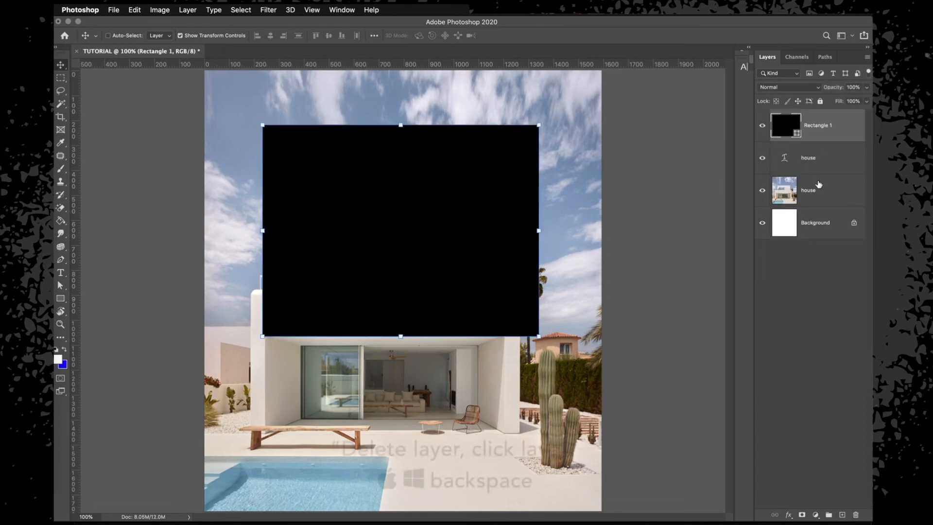
Select the house photo, rectangle and text layers in turn, ending on the house photo layer
{"action": "left_click", "coordinate": [818, 189]}
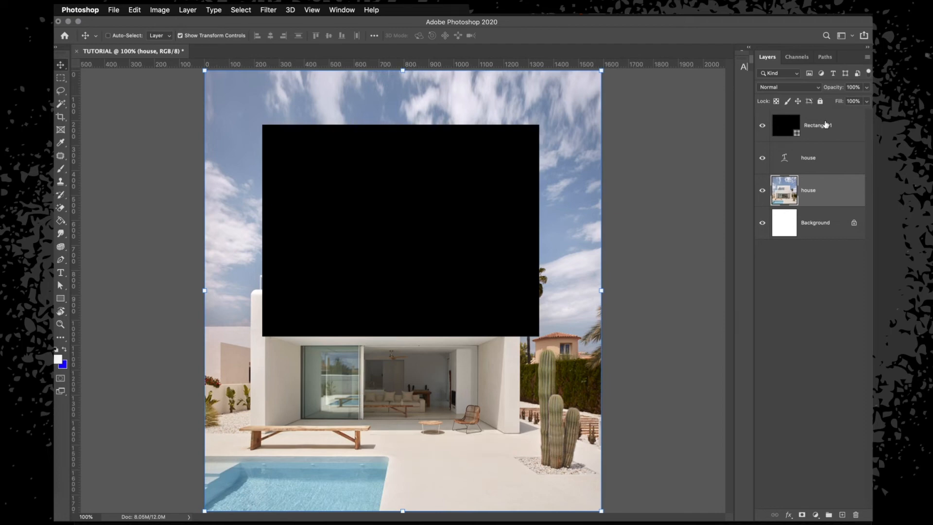
{"action": "left_click", "coordinate": [826, 125]}
{"action": "left_click", "coordinate": [819, 159]}
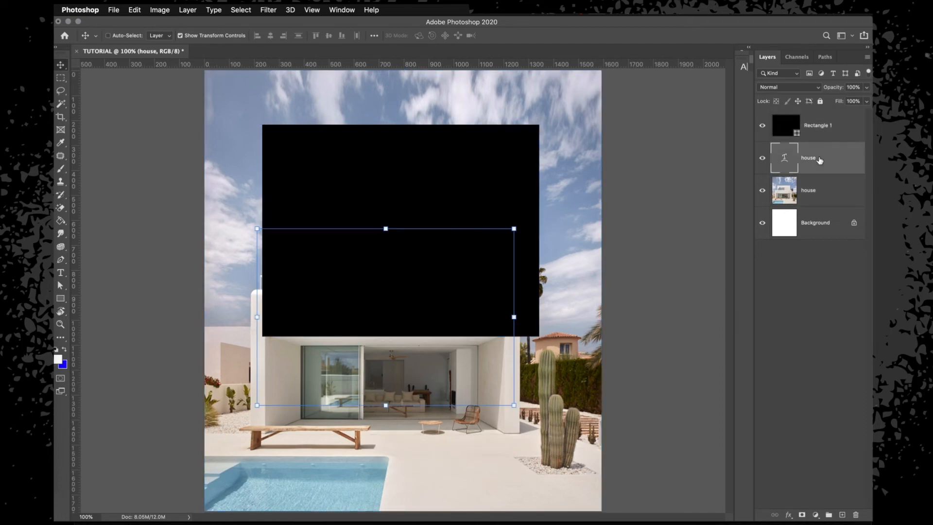
{"action": "left_click", "coordinate": [816, 197]}
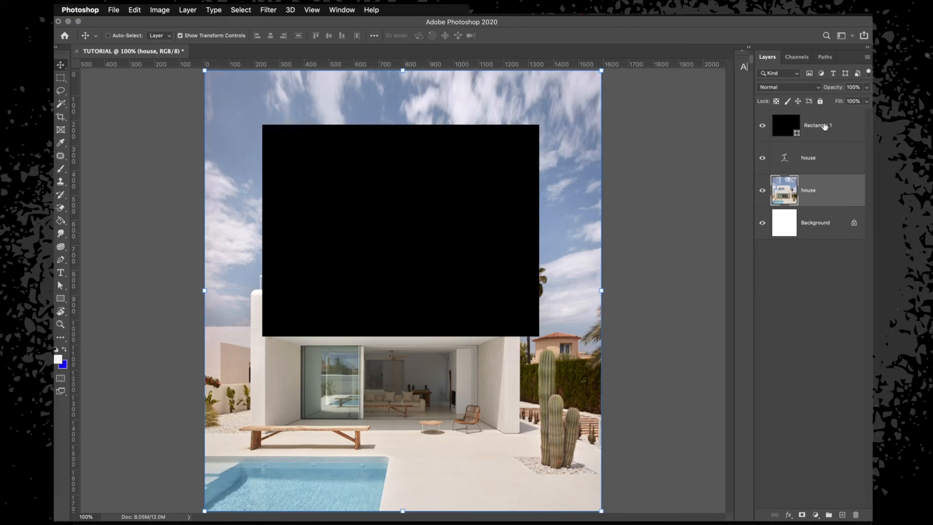
Move the black rectangle layer below the house text layer and group the two layers
{"action": "left_click_drag", "start_coordinate": [824, 127], "coordinate": [821, 168]}
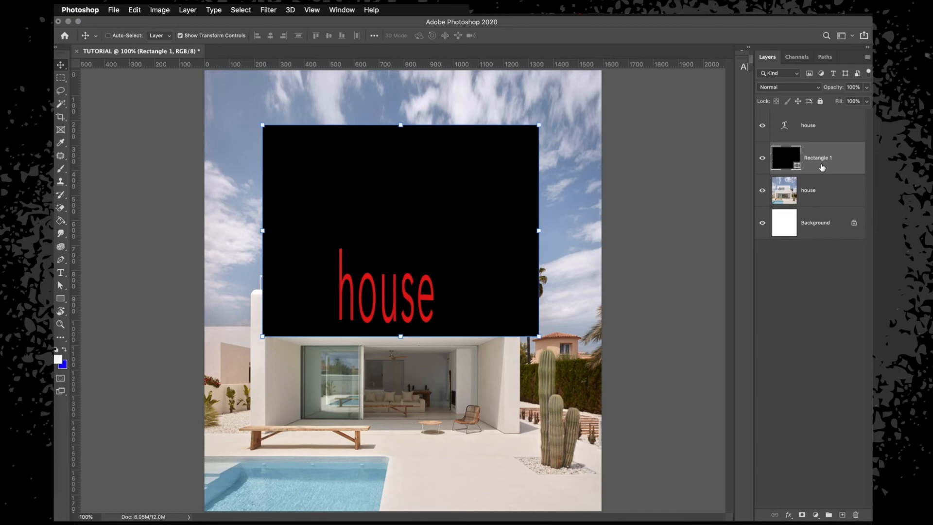
{"action": "left_click", "coordinate": [829, 133], "text": "shift"}
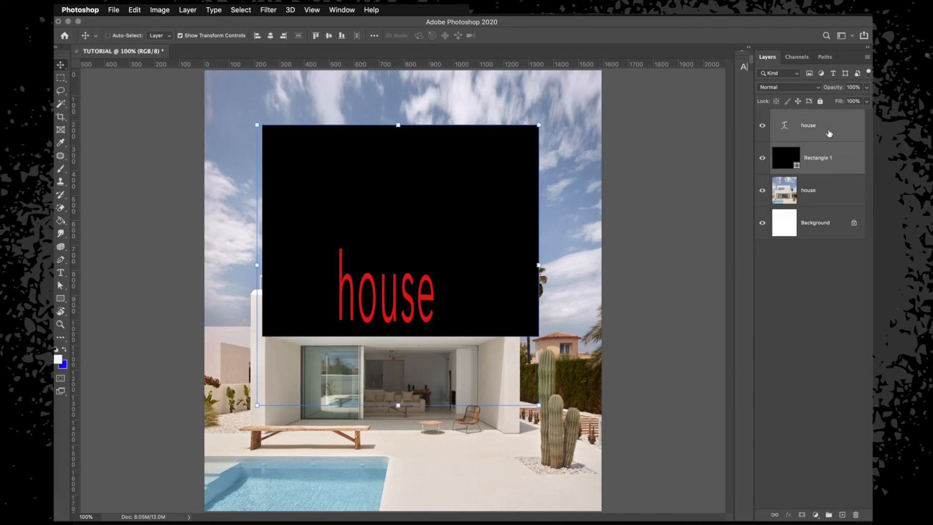
{"action": "key", "text": "super+g"}
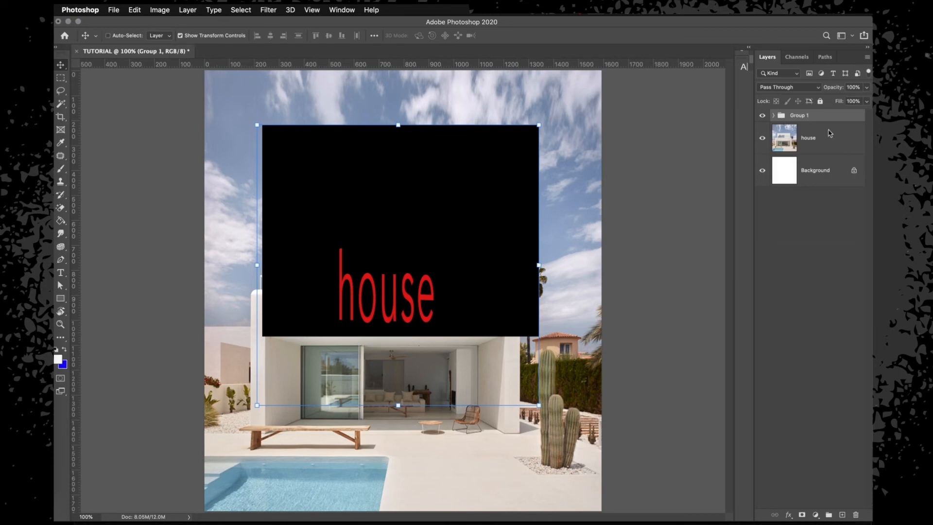
Ungroup the text and rectangle layers, and select only the rectangle layer
{"action": "key", "text": "shift+super+g"}
{"action": "left_click", "coordinate": [828, 132]}
{"action": "left_click", "coordinate": [828, 159]}
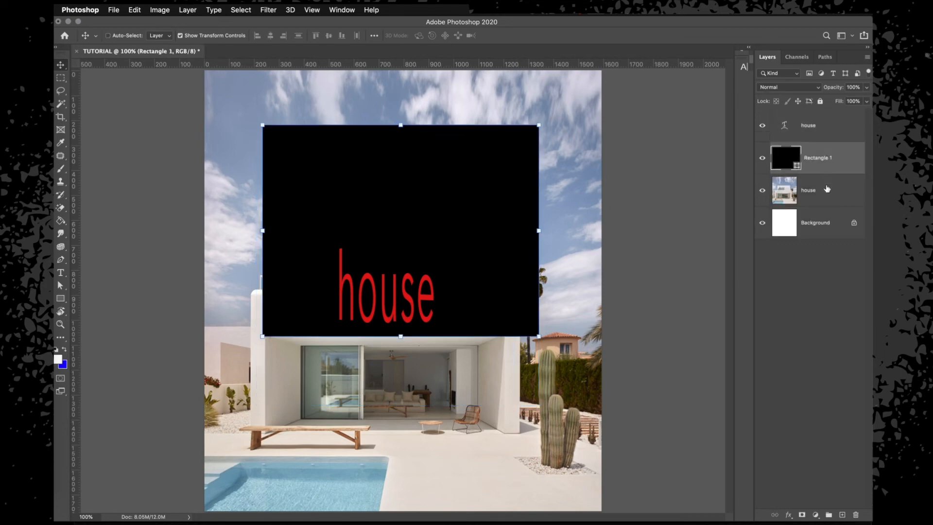
Merge the black rectangle layer with the house photo layer
{"action": "left_click", "coordinate": [827, 189], "text": "super"}
{"action": "right_click", "coordinate": [826, 190]}
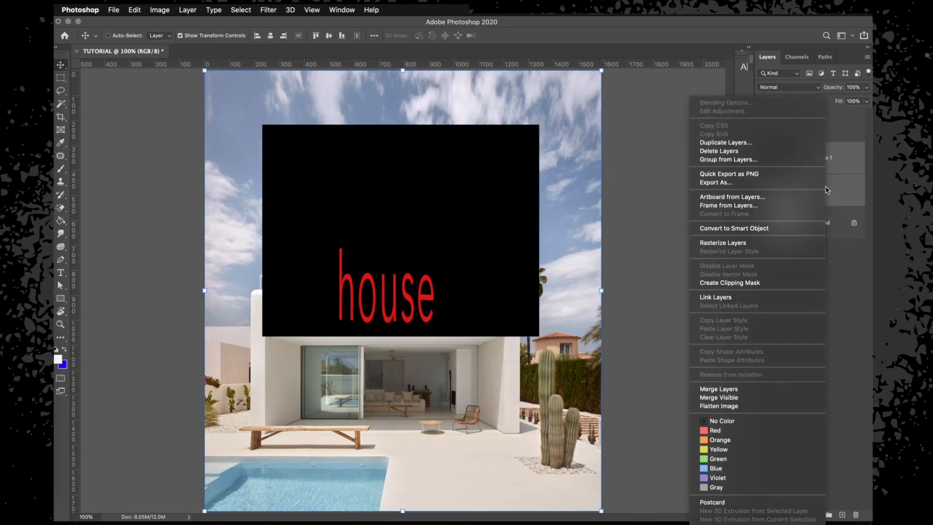
{"action": "left_click", "coordinate": [750, 388]}
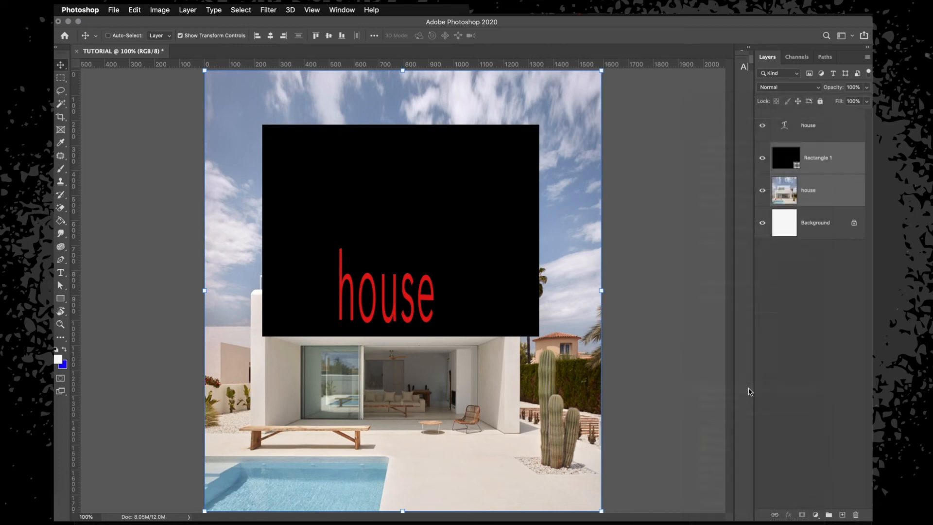
Undo the layer merge and the reordering of the rectangle and text layers
{"action": "left_click", "coordinate": [761, 158]}
{"action": "key", "text": "super+z"}
{"action": "key", "text": "super+z"}
{"action": "left_click", "coordinate": [816, 215]}
Convert the rectangle, house text and house photo layers together into one smart object
{"action": "left_click", "coordinate": [825, 190]}
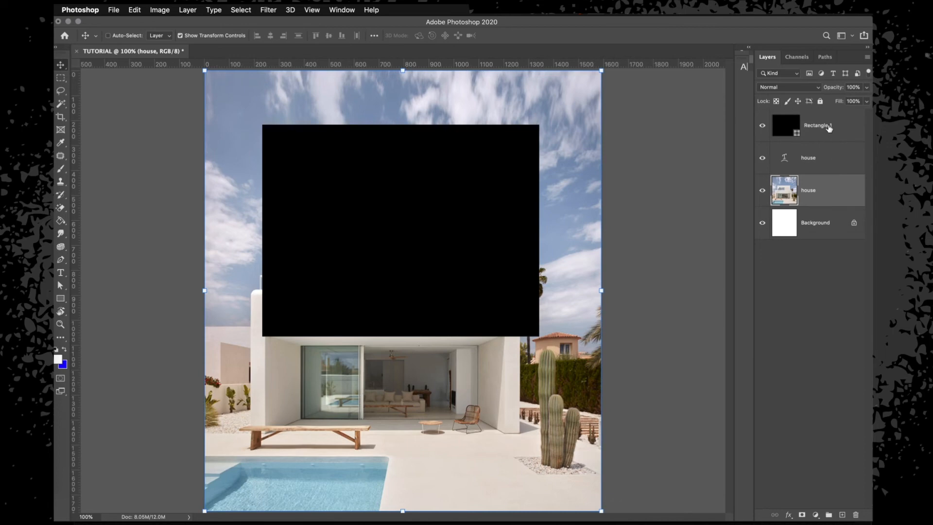
{"action": "left_click", "coordinate": [829, 128], "text": "shift"}
{"action": "right_click", "coordinate": [829, 127]}
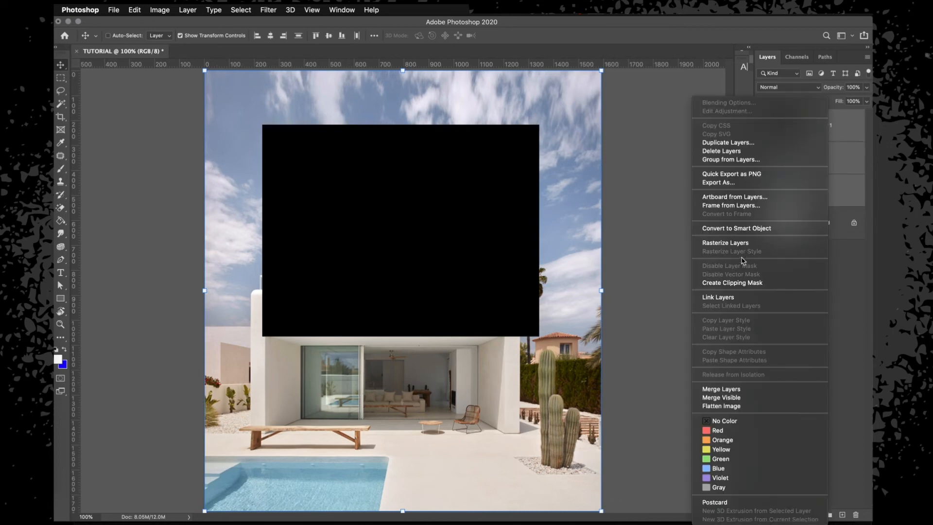
{"action": "left_click", "coordinate": [746, 229]}
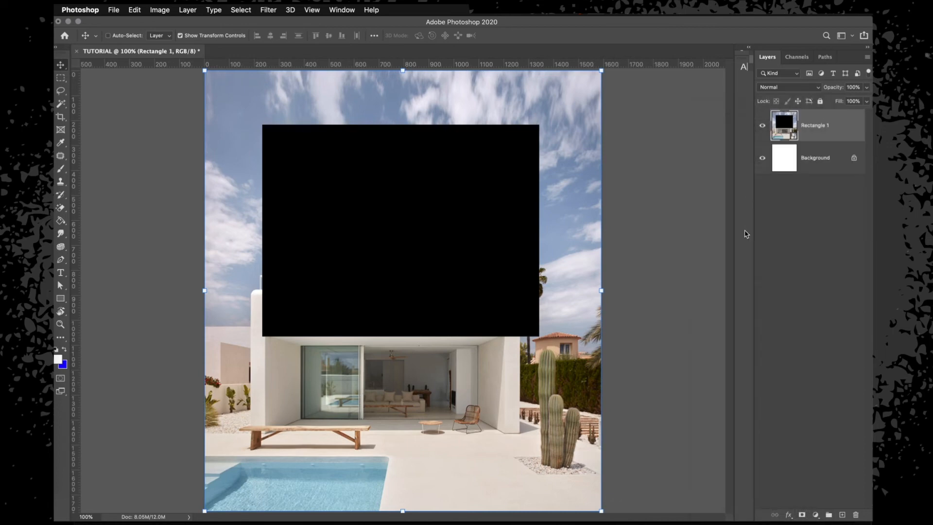
Remove the text and rectangle layers inside the smart object's contents, save them and return to the TUTORIAL document
{"action": "double_click", "coordinate": [781, 128]}
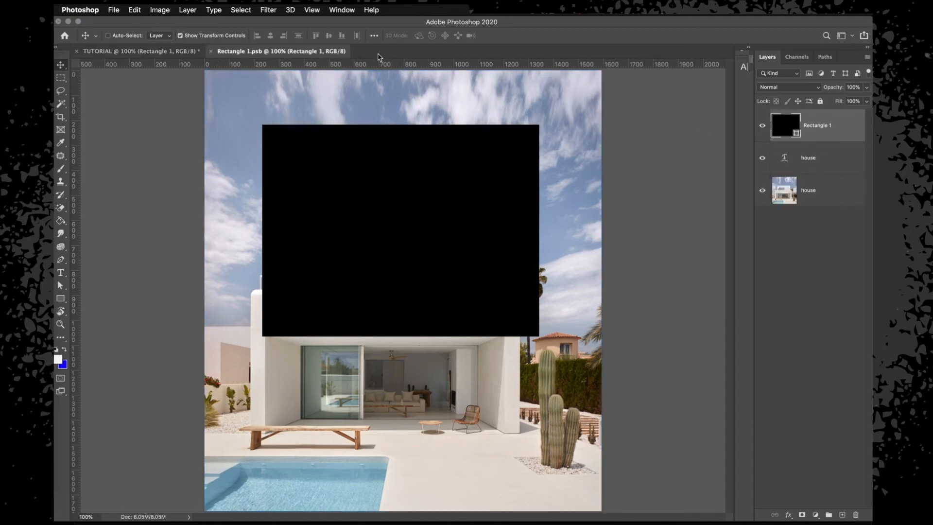
{"action": "left_click_drag", "start_coordinate": [797, 154], "coordinate": [805, 116]}
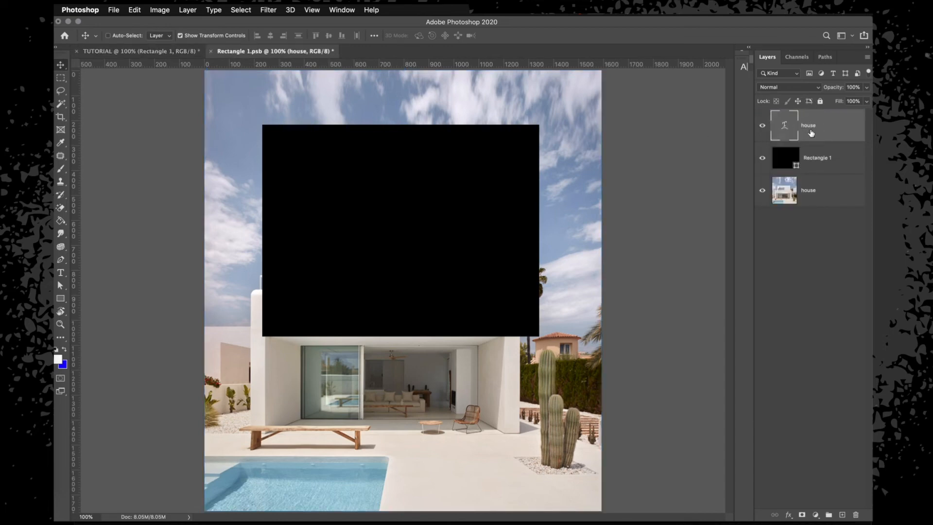
{"action": "key", "text": "super+e"}
{"action": "key", "text": "super+e"}
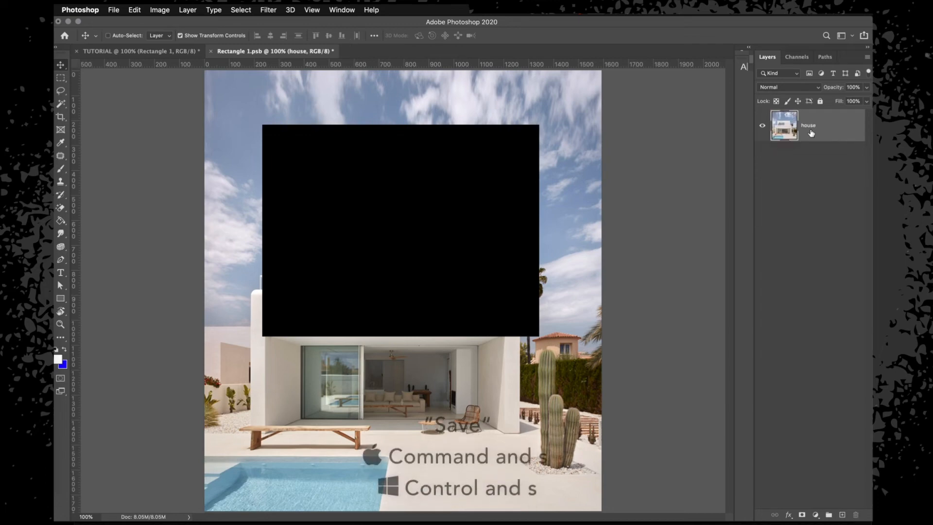
{"action": "key", "text": "super+s"}
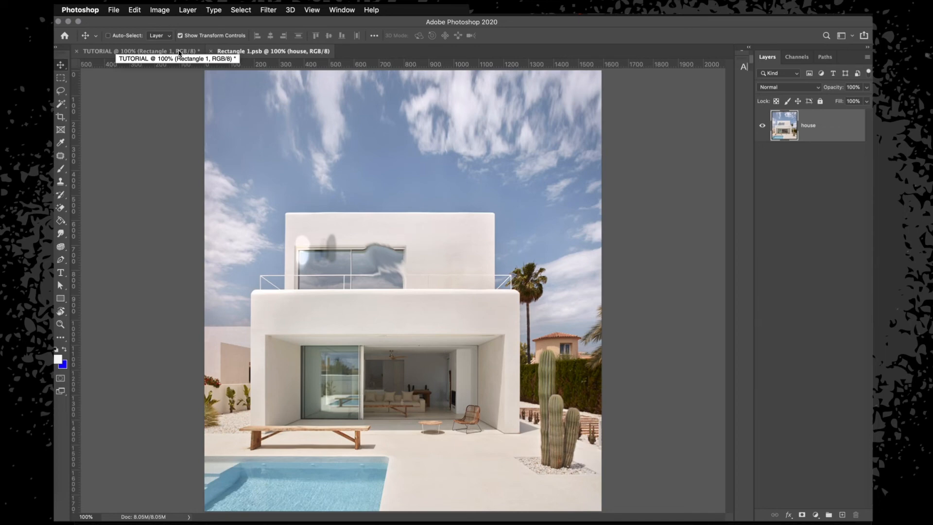
{"action": "left_click", "coordinate": [178, 53]}
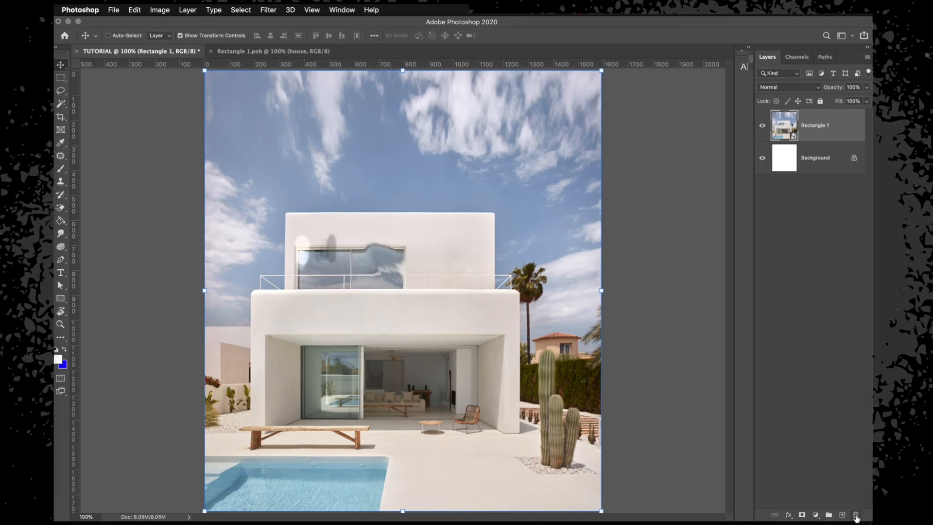
Add a Brightness/Contrast adjustment layer above the smart object with brightness -6, and float its properties over the canvas
{"action": "left_click", "coordinate": [815, 515]}
{"action": "left_click", "coordinate": [766, 447]}
{"action": "left_click", "coordinate": [815, 514]}
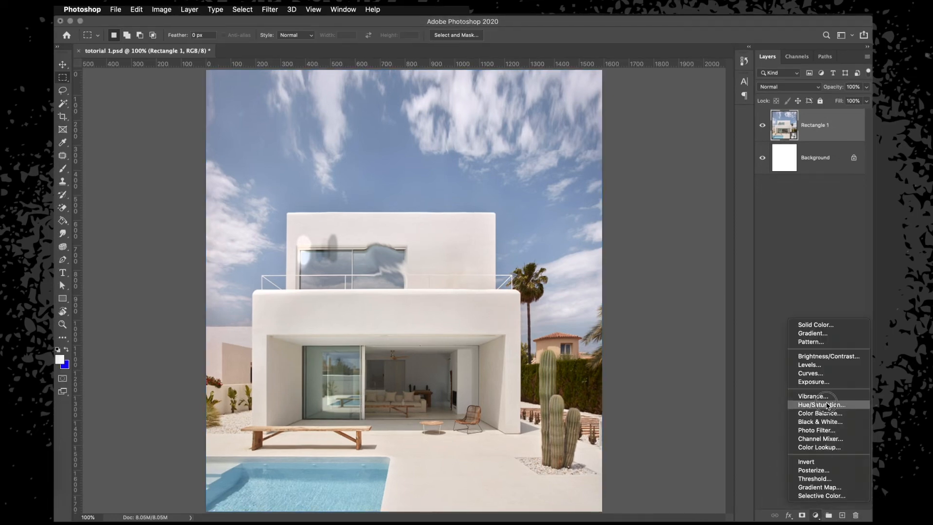
{"action": "left_click", "coordinate": [824, 357]}
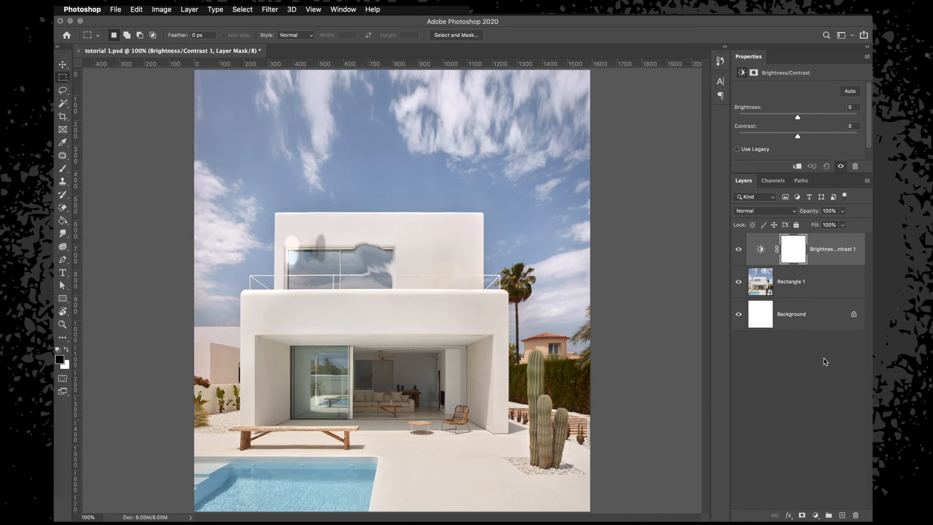
{"action": "mouse_move", "coordinate": [798, 118]}
{"action": "left_mouse_down"}
{"action": "mouse_move", "coordinate": [815, 119]}
{"action": "mouse_move", "coordinate": [799, 120]}
{"action": "left_mouse_up"}
{"action": "left_click_drag", "start_coordinate": [755, 61], "coordinate": [109, 94]}
{"action": "mouse_move", "coordinate": [157, 149]}
{"action": "left_mouse_down"}
{"action": "mouse_move", "coordinate": [139, 150]}
{"action": "mouse_move", "coordinate": [167, 150]}
{"action": "mouse_move", "coordinate": [152, 150]}
{"action": "left_mouse_up"}
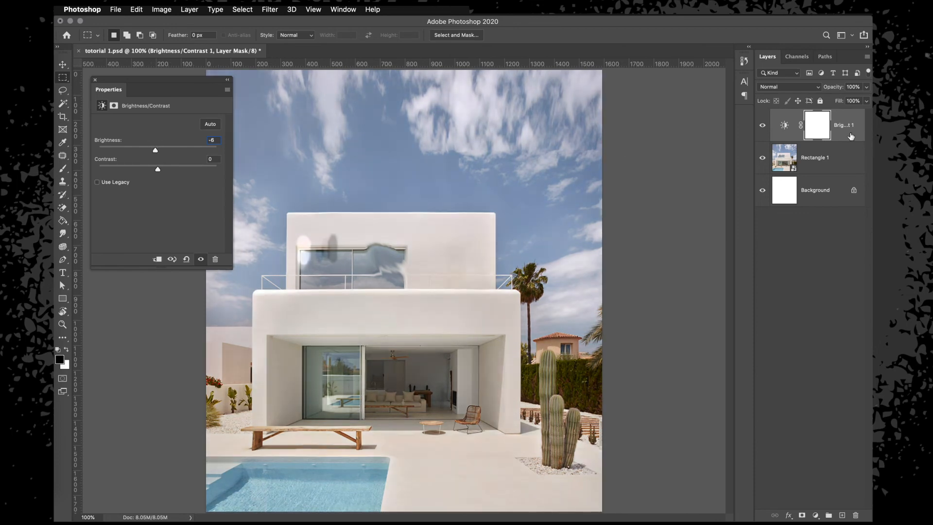
Toggle the Brightness/Contrast layer's visibility and clip the adjustment to the house smart object below it
{"action": "left_click", "coordinate": [762, 125]}
{"action": "left_click", "coordinate": [815, 161]}
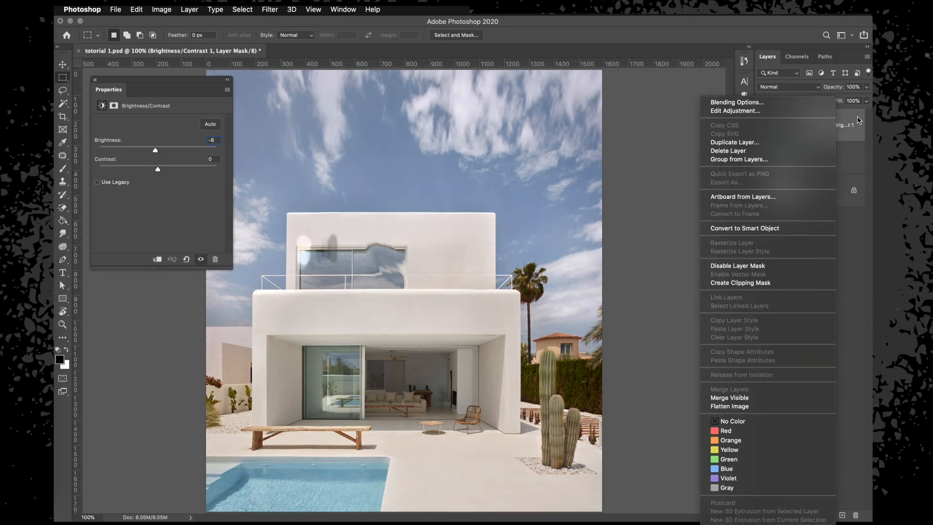
{"action": "left_click", "coordinate": [857, 120]}
{"action": "right_click", "coordinate": [837, 125]}
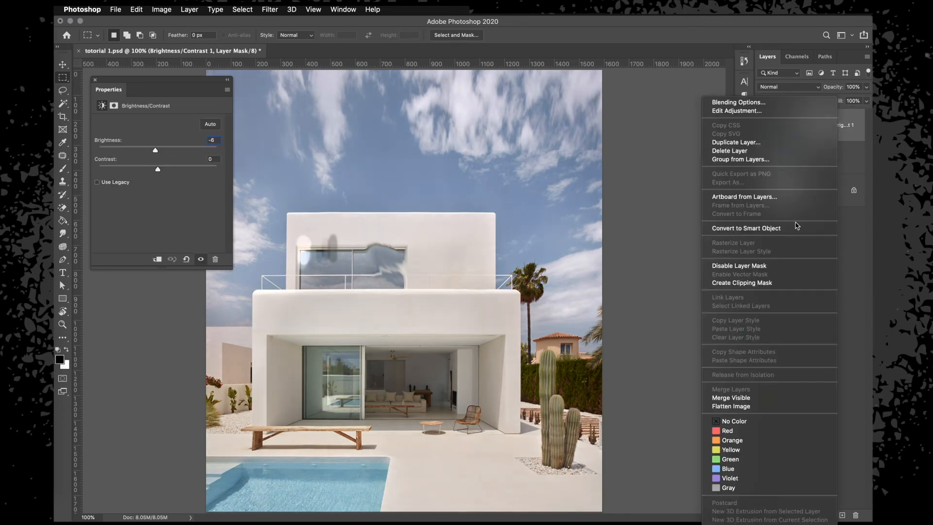
{"action": "left_click", "coordinate": [769, 287]}
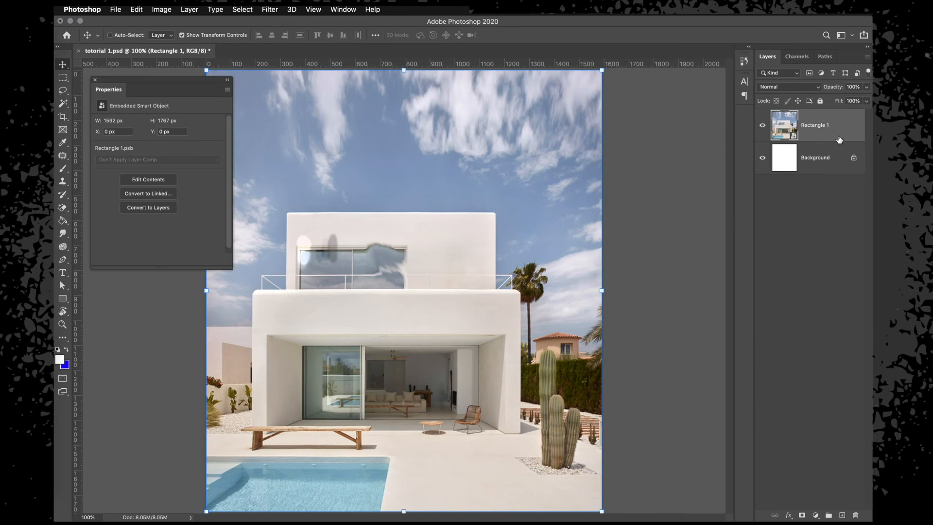
Duplicate the house smart object as Rectangle 1 copy and move the copy down to X 2 px, Y 422 px
{"action": "right_click", "coordinate": [839, 139]}
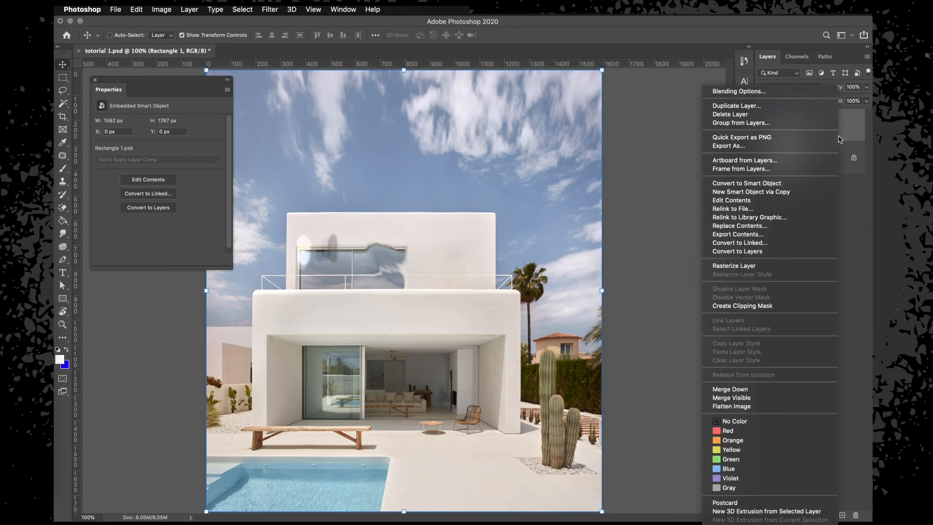
{"action": "left_click", "coordinate": [790, 106]}
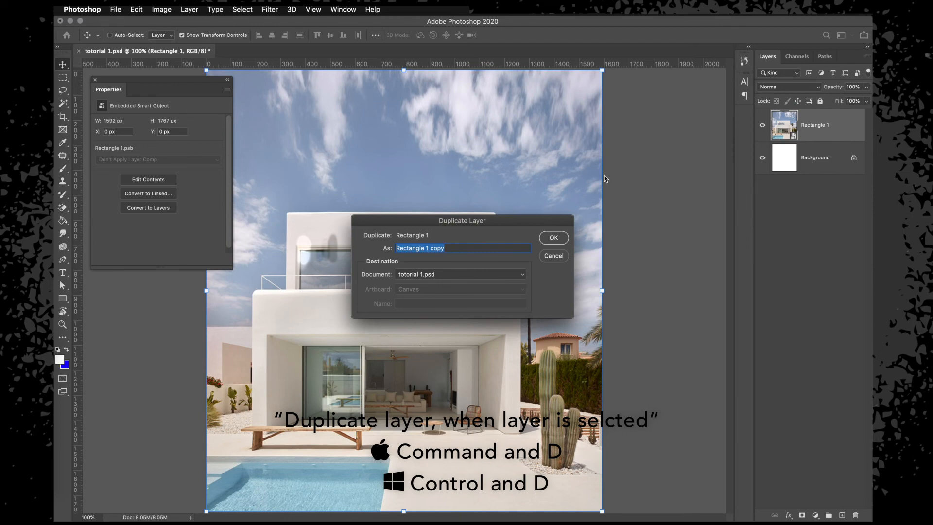
{"action": "key", "text": "Return"}
{"action": "left_click_drag", "start_coordinate": [461, 141], "coordinate": [462, 249]}
Add a Brightness/Contrast adjustment layer above the duplicated house and set its brightness to 150
{"action": "left_click", "coordinate": [816, 515]}
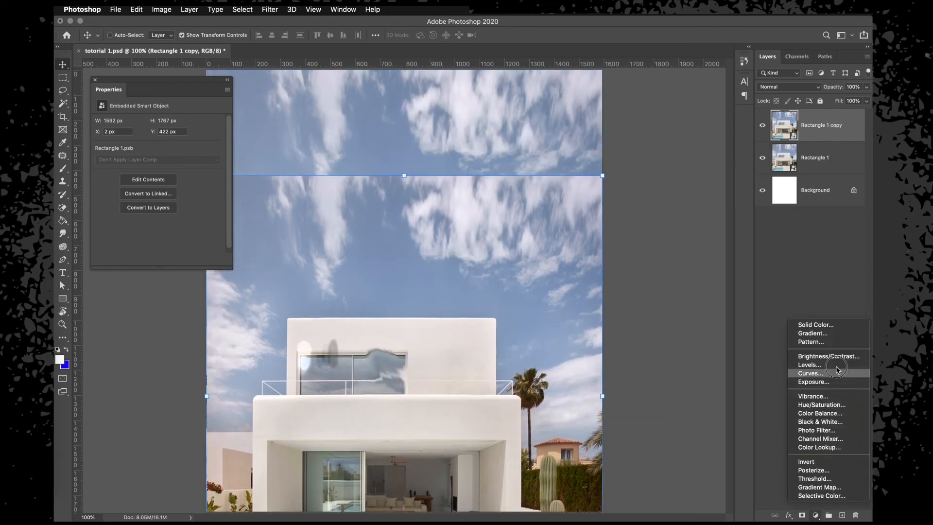
{"action": "left_click", "coordinate": [833, 357]}
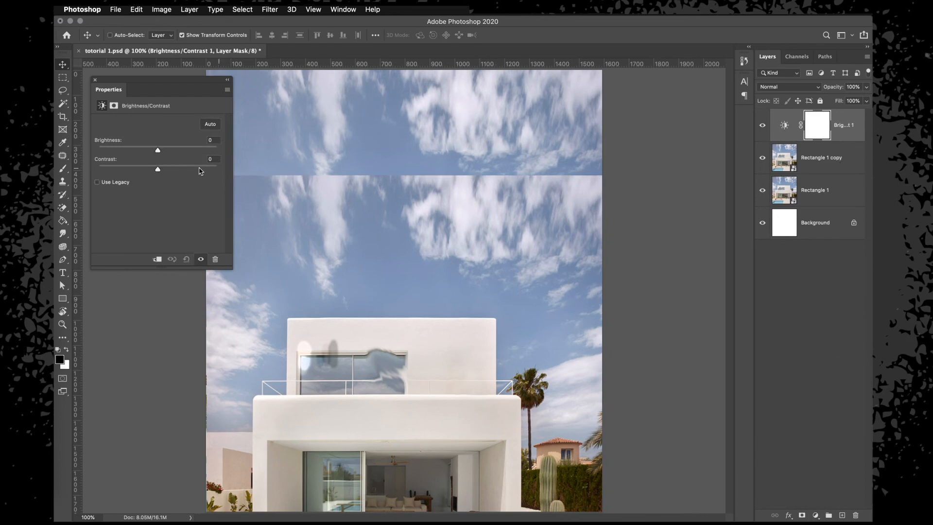
{"action": "left_click_drag", "start_coordinate": [159, 150], "coordinate": [217, 150]}
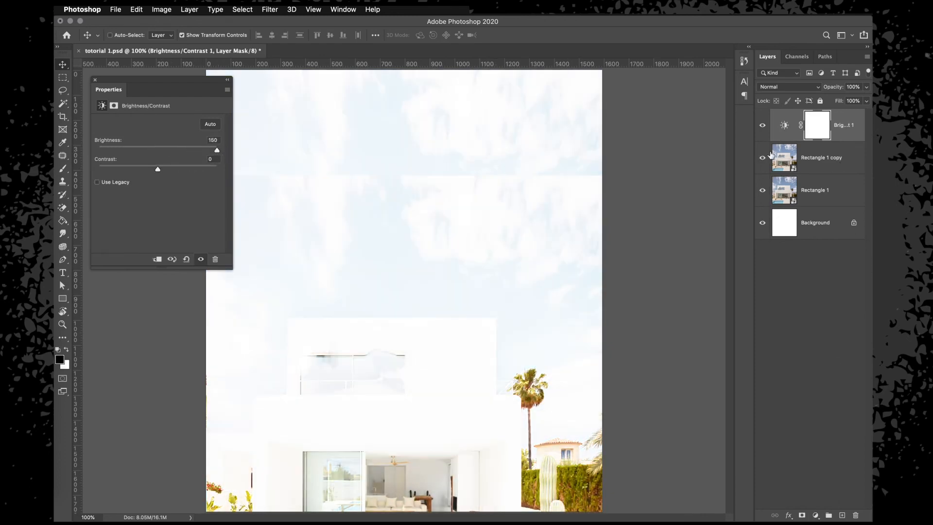
Clip the brightness adjustment to the duplicated house layer and move that copy to X 66 px, Y 356 px
{"action": "right_click", "coordinate": [848, 136]}
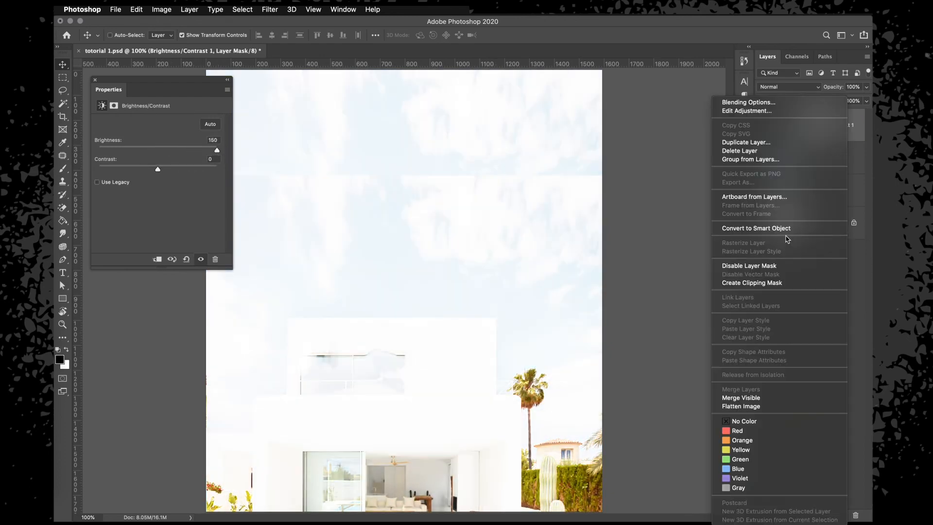
{"action": "left_click", "coordinate": [774, 284]}
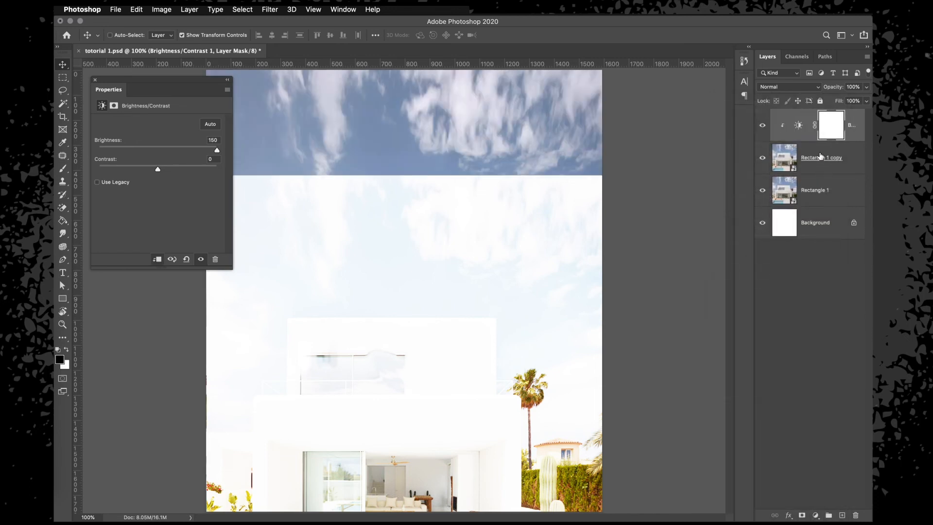
{"action": "left_click", "coordinate": [791, 160]}
{"action": "left_click_drag", "start_coordinate": [493, 277], "coordinate": [510, 262]}
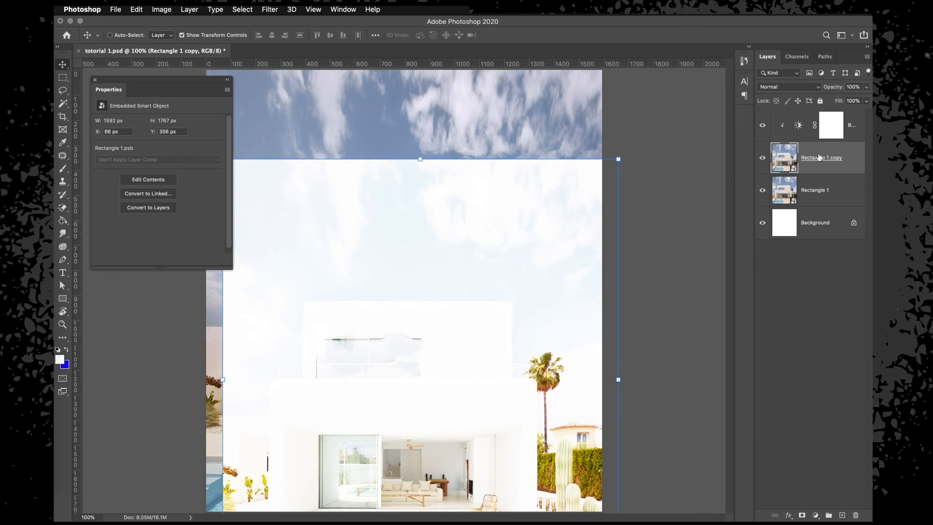
Toggle the clipped Brightness/Contrast layer off and on to compare the house copy with and without it
{"action": "left_click", "coordinate": [846, 124]}
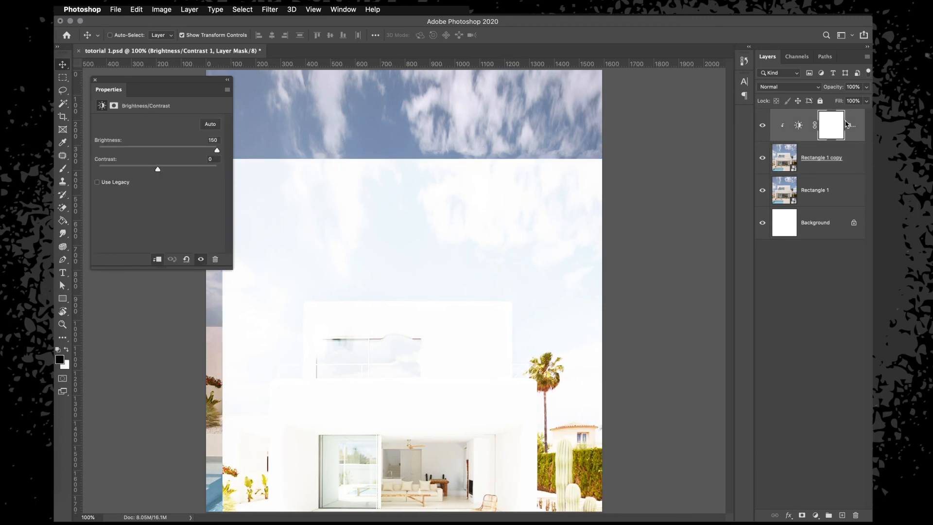
{"action": "left_click", "coordinate": [761, 126]}
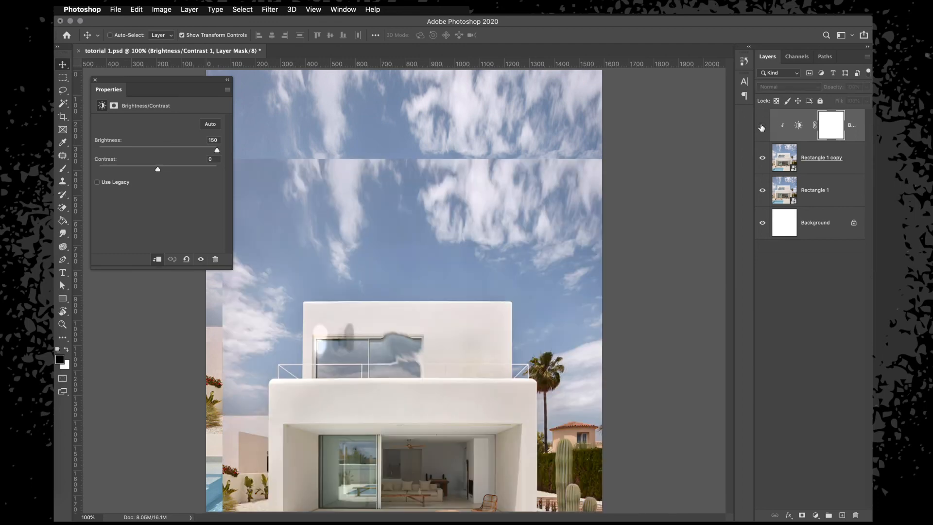
{"action": "left_click", "coordinate": [762, 125]}
{"action": "left_click", "coordinate": [761, 126]}
{"action": "left_click", "coordinate": [762, 126]}
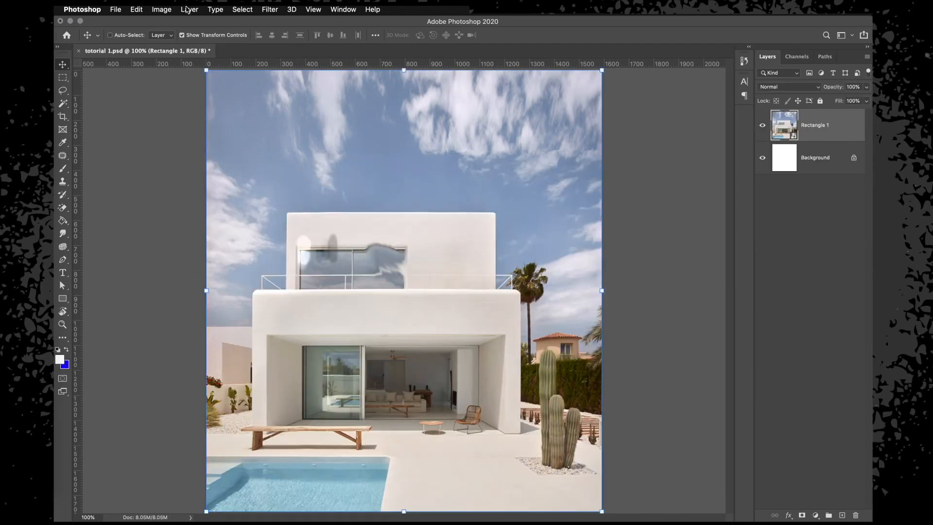
Preview the Filter Gallery's Artistic effects on the house layer, including Fresco, Neon Glow, Plastic Wrap, Poster Edges, Underpainting and Watercolor, without applying any
{"action": "left_click", "coordinate": [268, 9]}
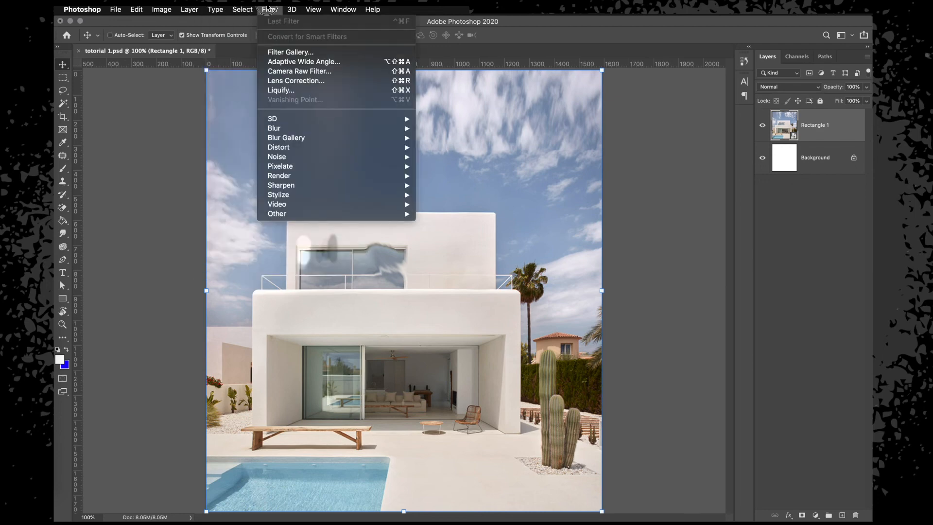
{"action": "left_click", "coordinate": [275, 53]}
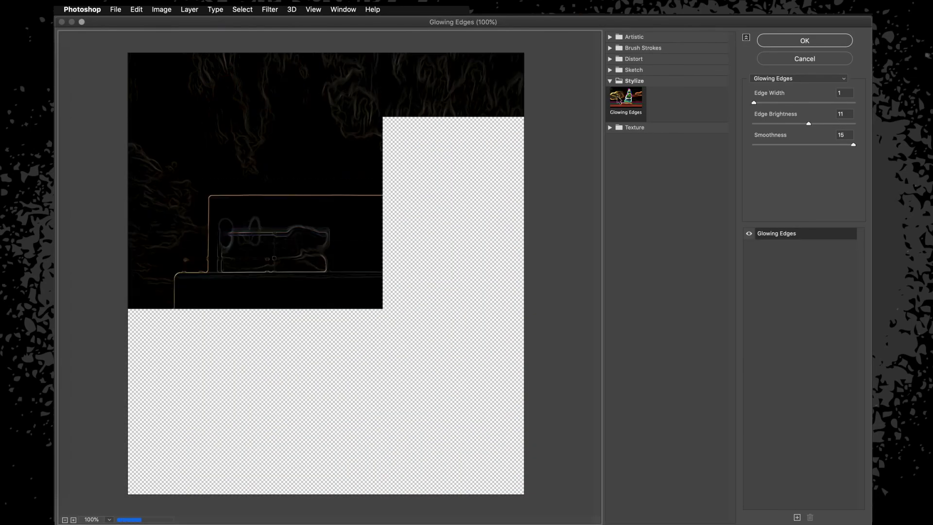
{"action": "left_click", "coordinate": [634, 37]}
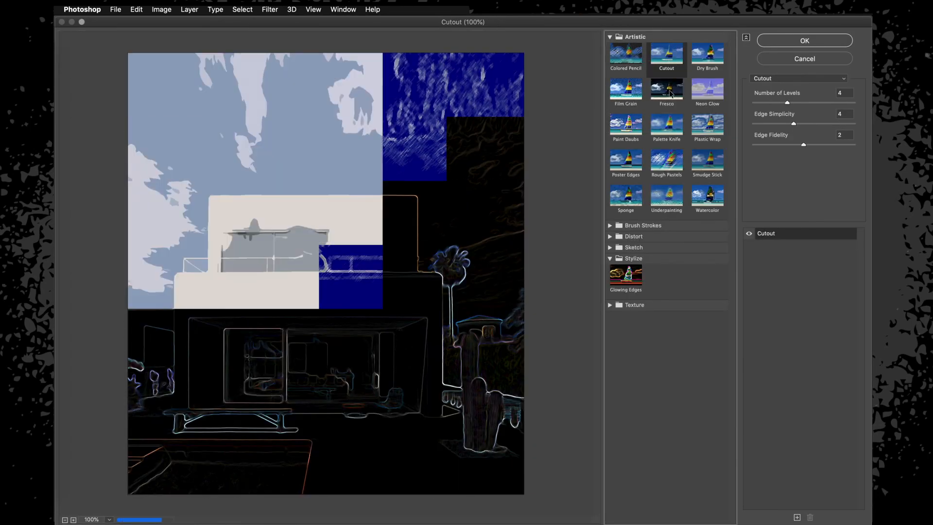
{"action": "left_click", "coordinate": [670, 94]}
{"action": "left_click", "coordinate": [707, 89]}
{"action": "left_click", "coordinate": [707, 124]}
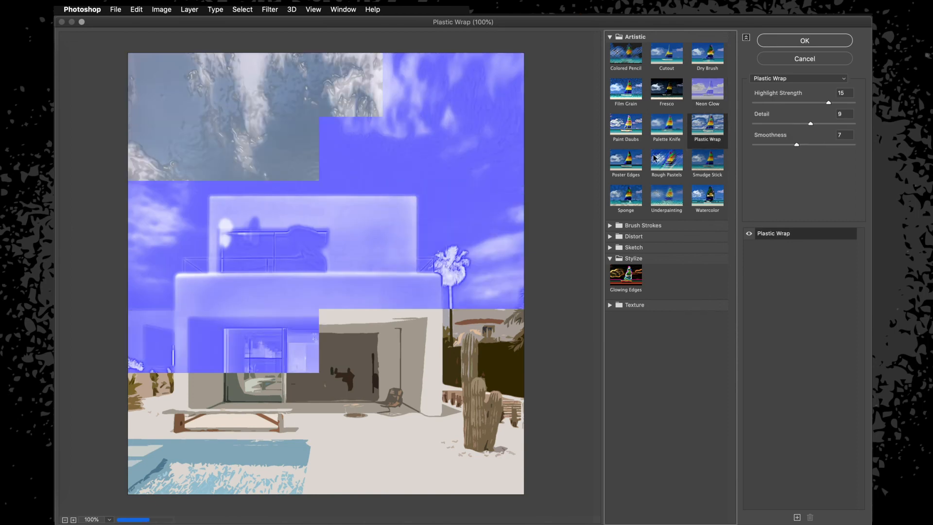
{"action": "left_click", "coordinate": [626, 161]}
{"action": "left_click", "coordinate": [667, 195]}
{"action": "left_click", "coordinate": [700, 203]}
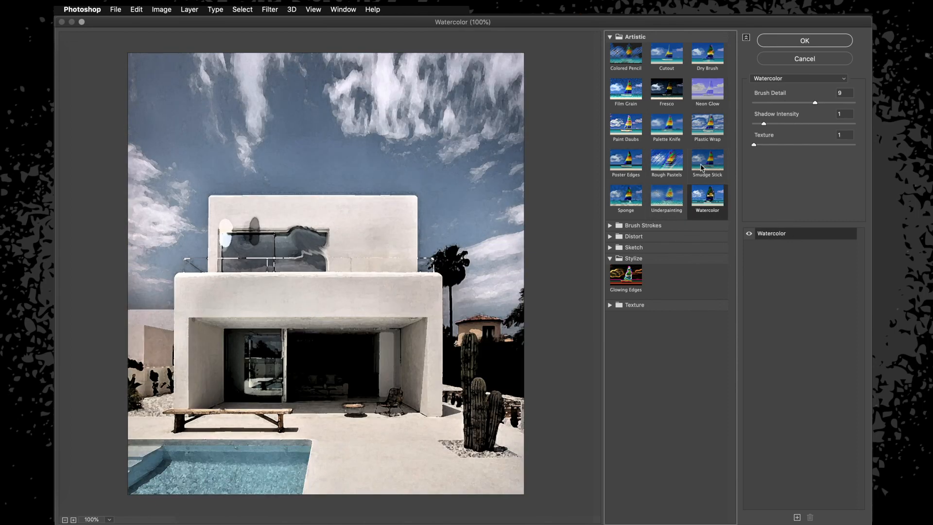
{"action": "left_click", "coordinate": [792, 58]}
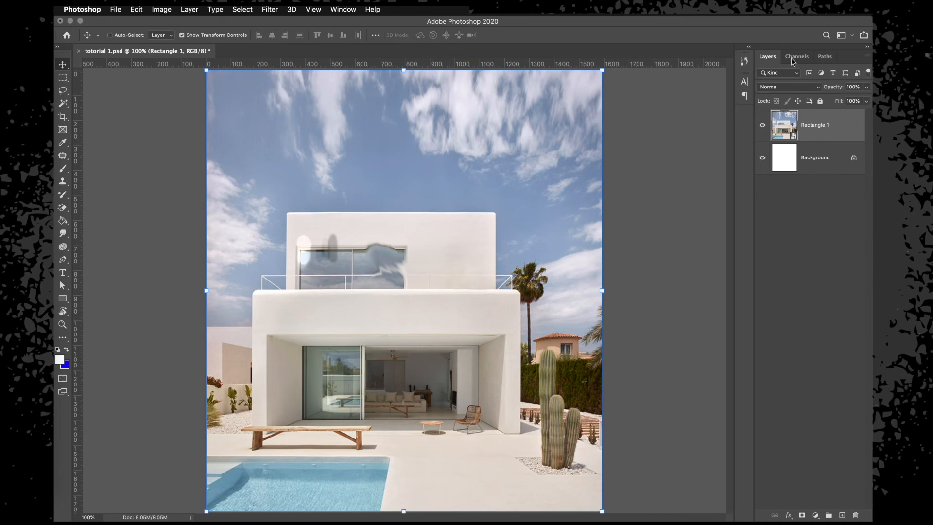
Try a Gaussian Blur with an adjusted radius on the house smart object
{"action": "left_click", "coordinate": [271, 11]}
{"action": "mouse_move", "coordinate": [292, 129]}
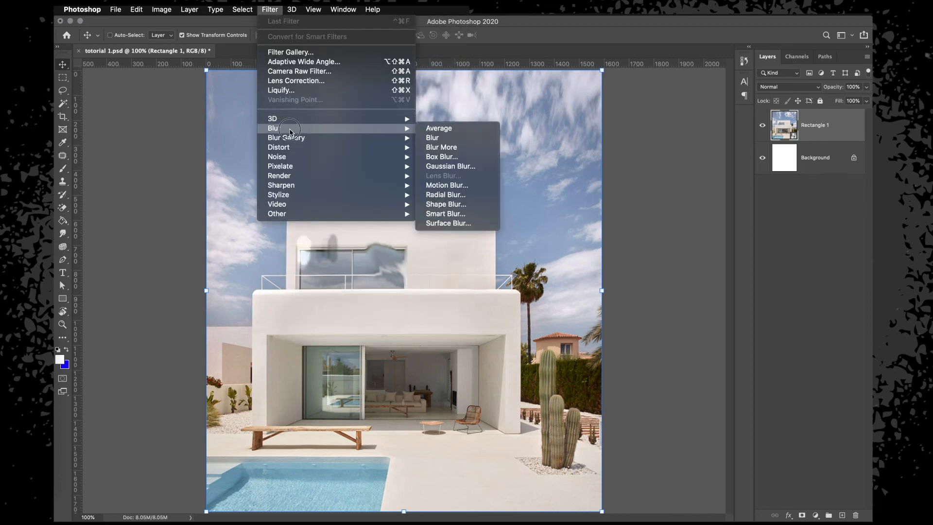
{"action": "left_click", "coordinate": [434, 167]}
{"action": "mouse_move", "coordinate": [280, 266]}
{"action": "left_mouse_down"}
{"action": "mouse_move", "coordinate": [306, 264]}
{"action": "mouse_move", "coordinate": [271, 268]}
{"action": "mouse_move", "coordinate": [294, 265]}
{"action": "left_mouse_up"}
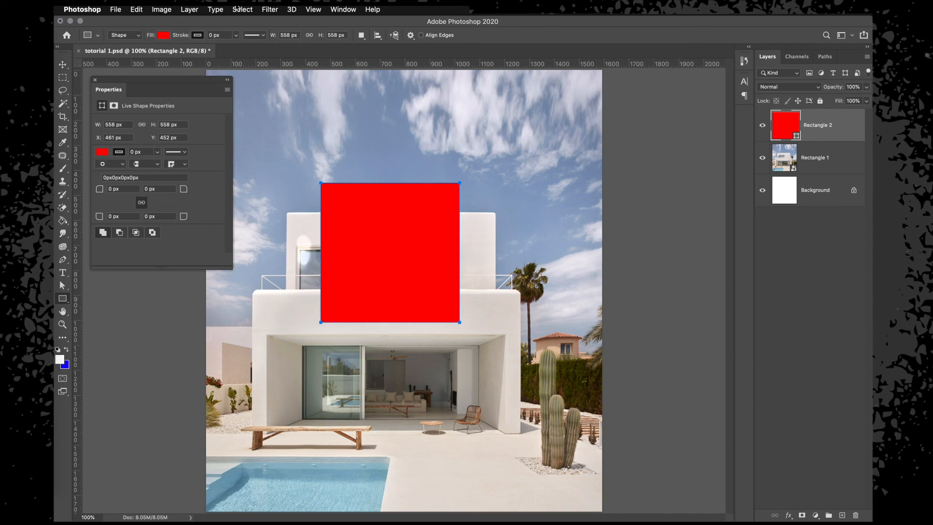
Rasterize the red square shape and soften its edges with a Gaussian Blur, raising the blur radius slightly
{"action": "left_click", "coordinate": [269, 9]}
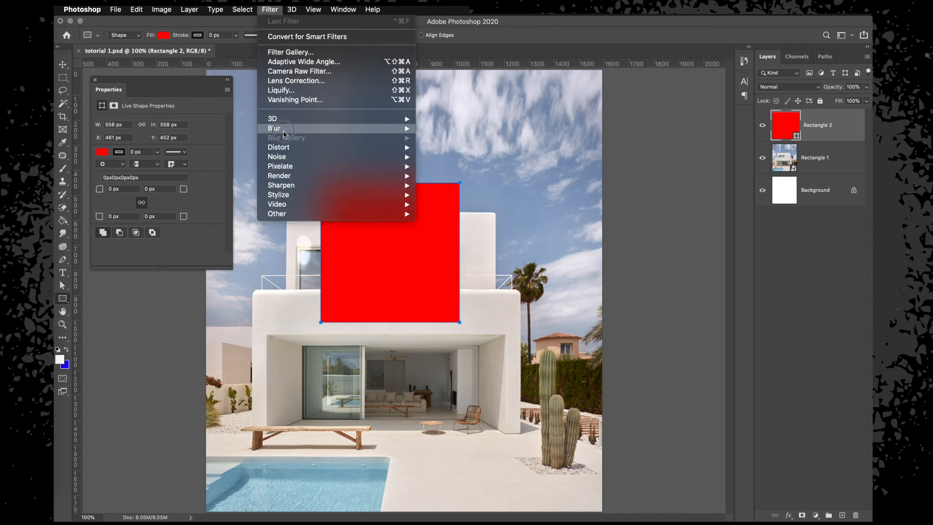
{"action": "mouse_move", "coordinate": [287, 128]}
{"action": "left_click", "coordinate": [457, 166]}
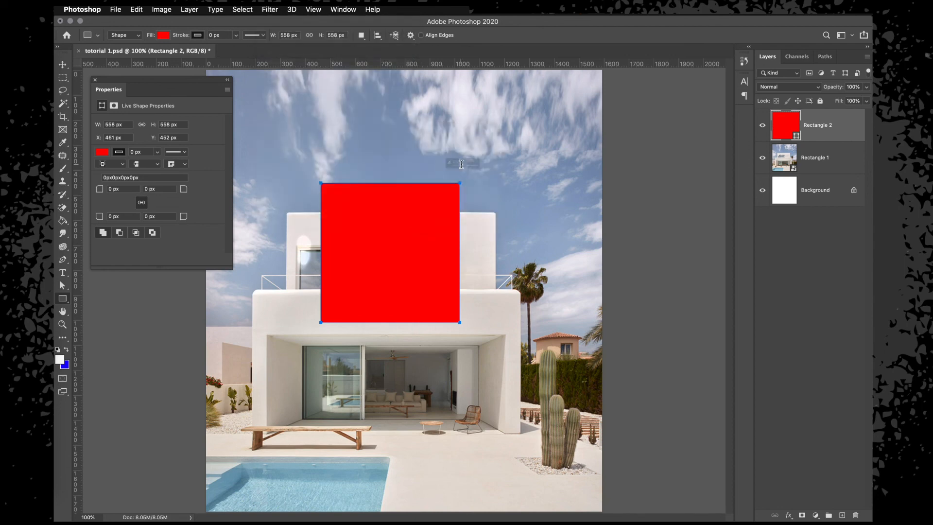
{"action": "left_click", "coordinate": [464, 187]}
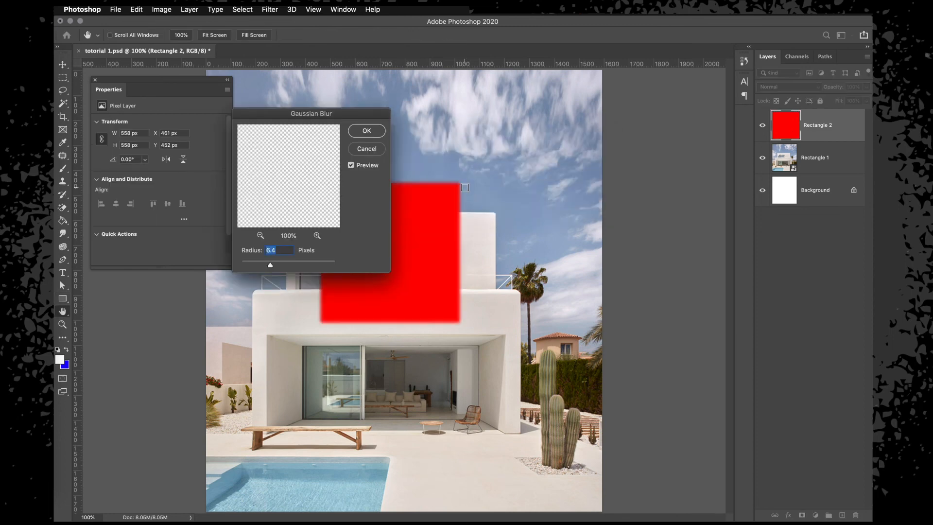
{"action": "left_click_drag", "start_coordinate": [318, 118], "coordinate": [542, 123]}
{"action": "left_click_drag", "start_coordinate": [500, 270], "coordinate": [507, 270]}
{"action": "left_click", "coordinate": [592, 138]}
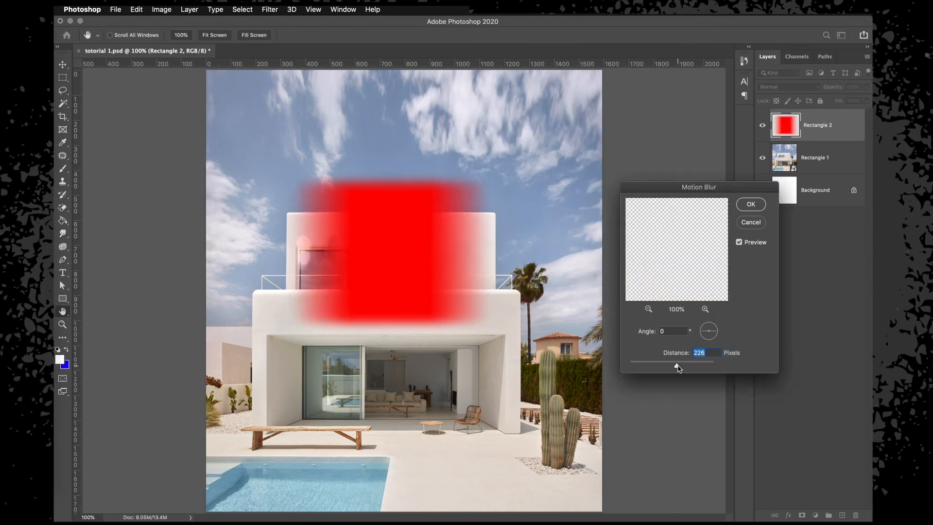
Apply a Motion Blur to the softened red square with an angle of -90° and a distance of 469 pixels
{"action": "key", "text": "Return"}
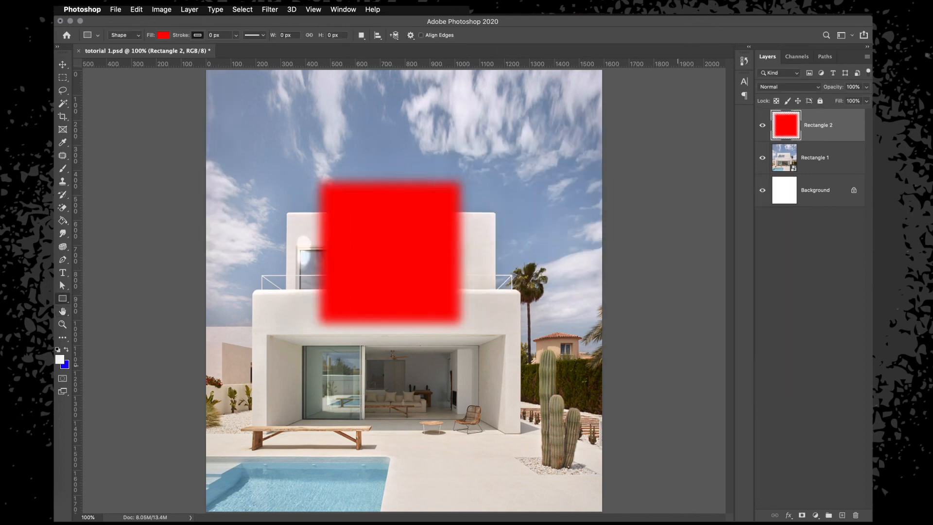
{"action": "left_click", "coordinate": [241, 10]}
{"action": "mouse_move", "coordinate": [269, 9]}
{"action": "mouse_move", "coordinate": [290, 157]}
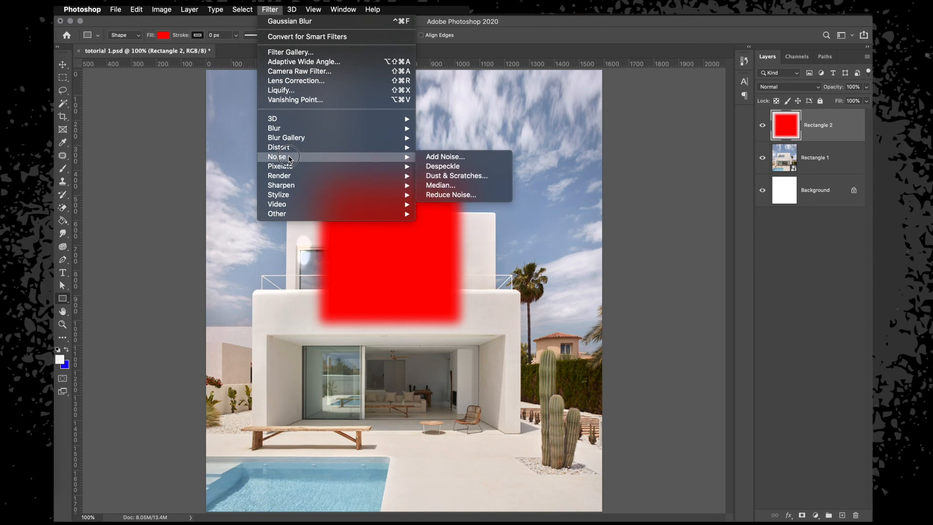
{"action": "mouse_move", "coordinate": [291, 134]}
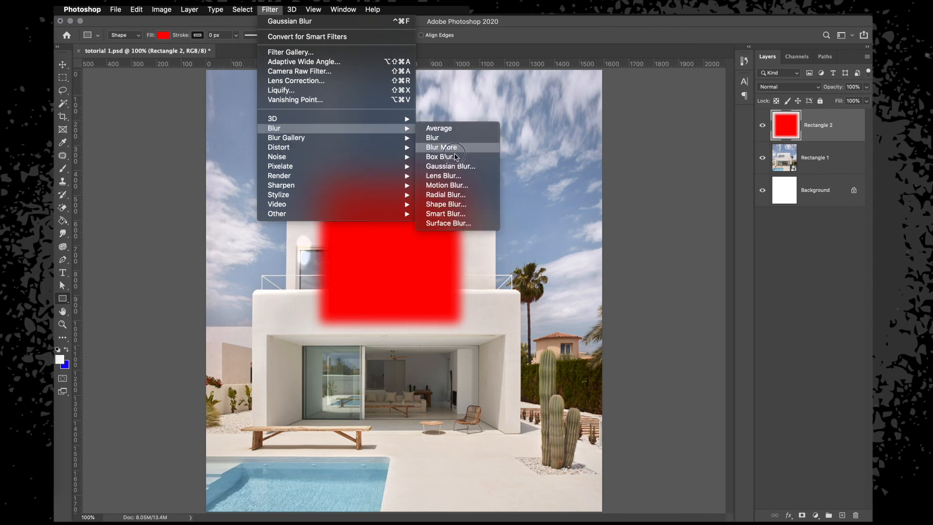
{"action": "left_click", "coordinate": [442, 185]}
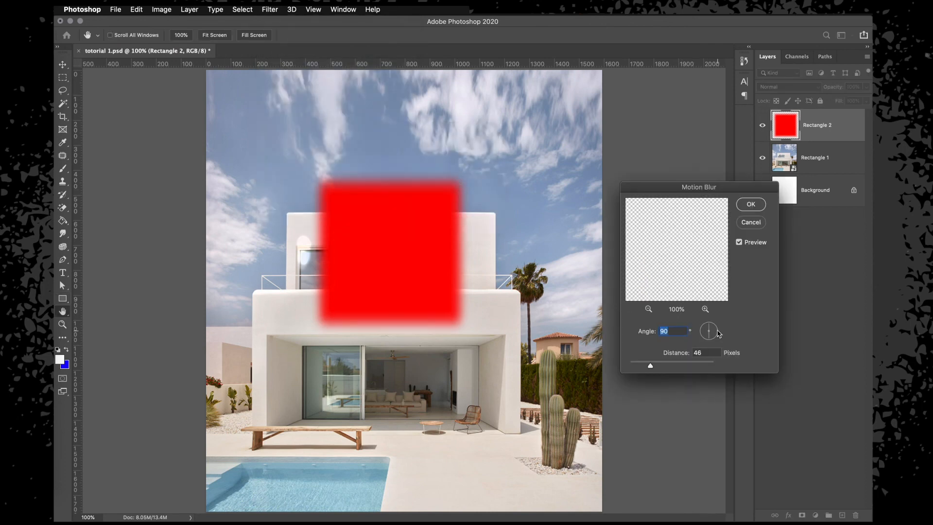
{"action": "left_click_drag", "start_coordinate": [660, 366], "coordinate": [690, 367]}
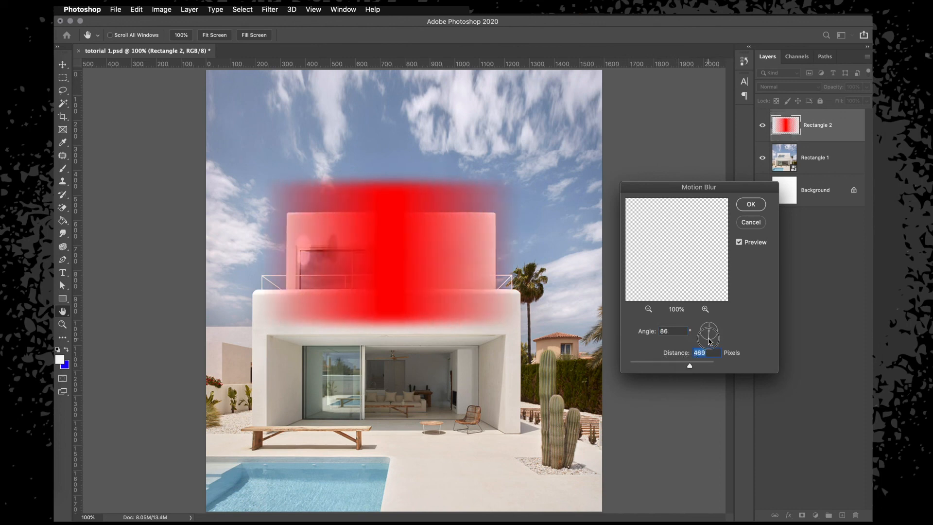
{"action": "left_click", "coordinate": [709, 341]}
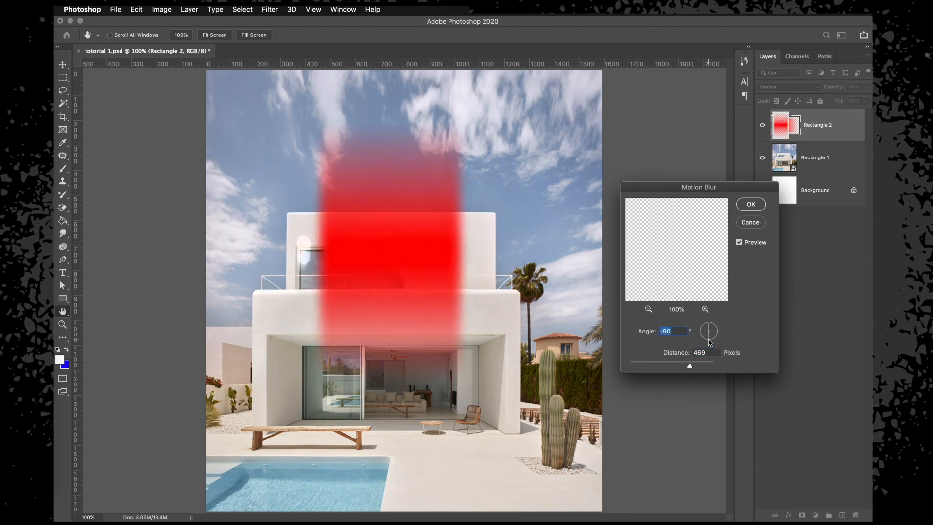
{"action": "left_click", "coordinate": [751, 204]}
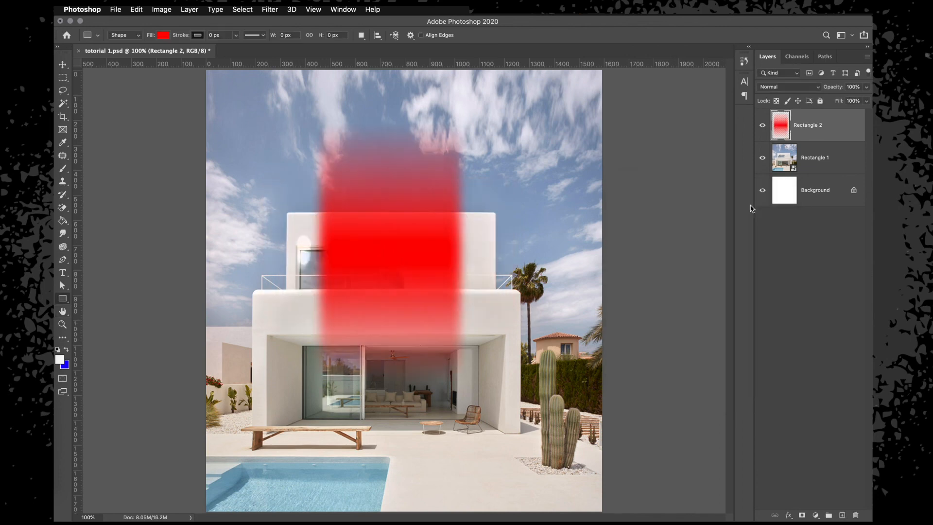
Warp the blurred red shape in Liquify with a size 400 brush, pushing its side edges outward and its lower part downward
{"action": "left_click", "coordinate": [269, 9]}
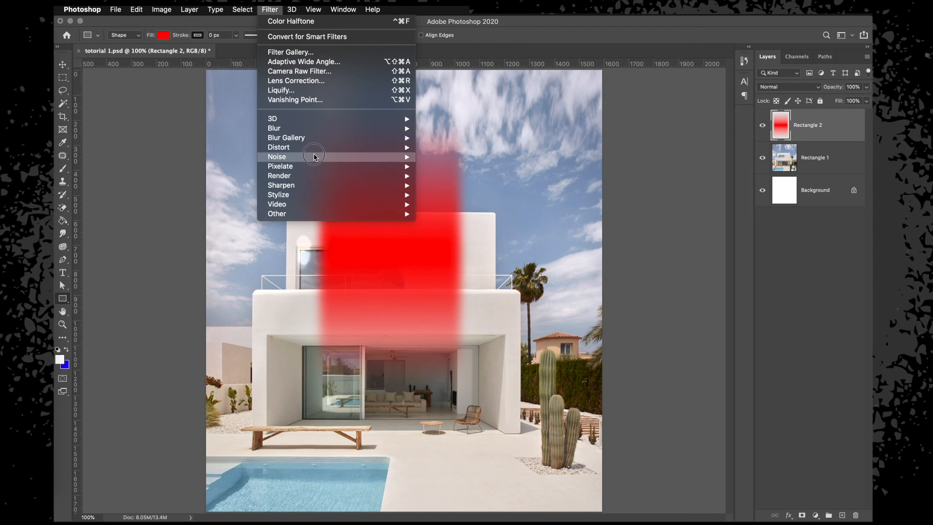
{"action": "left_click", "coordinate": [306, 90]}
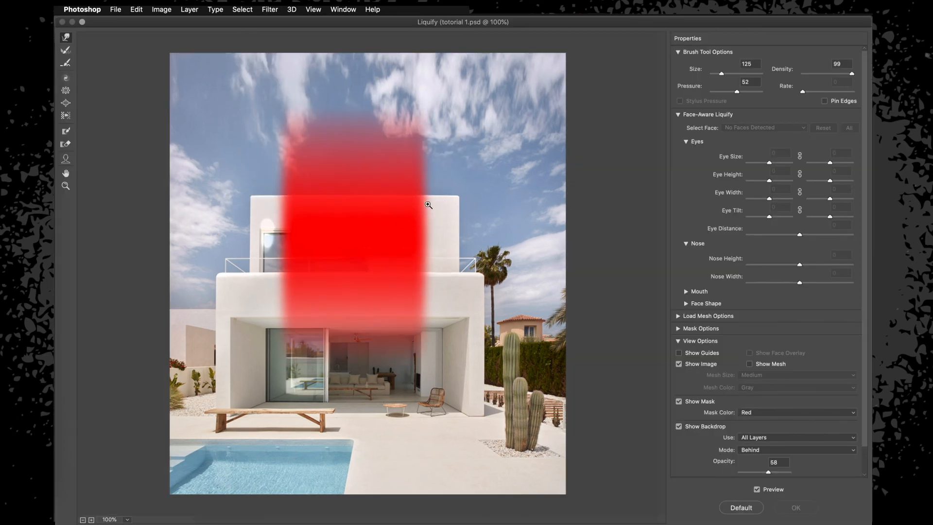
{"action": "left_click", "coordinate": [428, 205]}
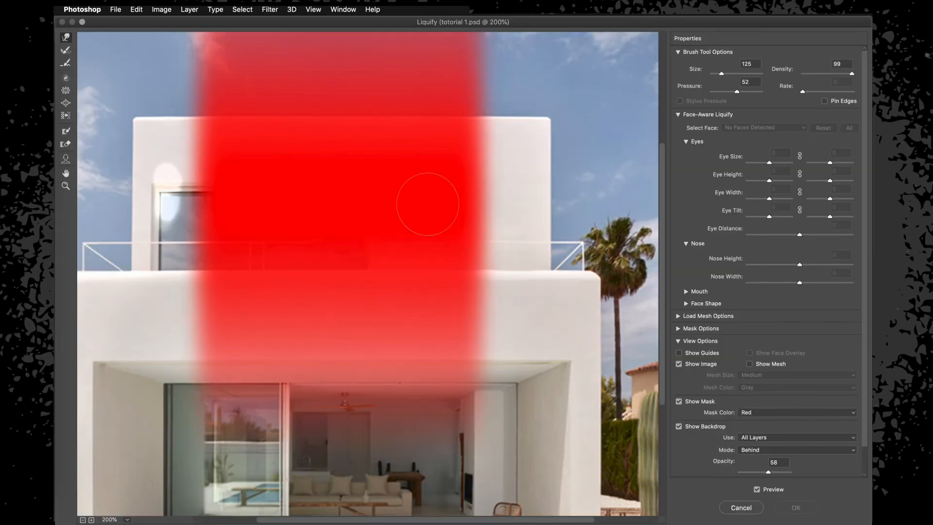
{"action": "key", "text": "bracketright"}
{"action": "key", "text": "bracketright"}
{"action": "key", "text": "bracketright"}
{"action": "key", "text": "bracketright"}
{"action": "key", "text": "bracketright"}
{"action": "key", "text": "bracketright"}
{"action": "left_click_drag", "start_coordinate": [425, 148], "coordinate": [546, 136]}
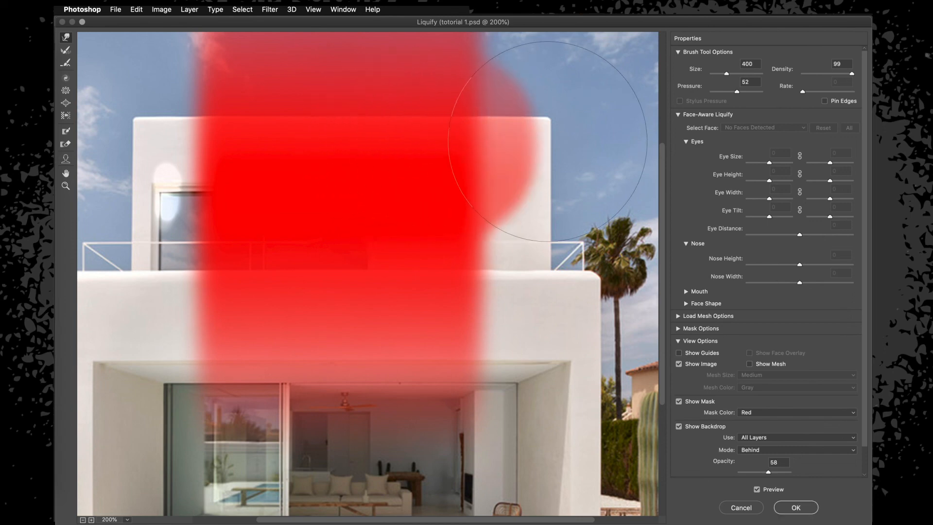
{"action": "left_click_drag", "start_coordinate": [406, 224], "coordinate": [546, 267]}
{"action": "left_click_drag", "start_coordinate": [398, 311], "coordinate": [502, 381]}
{"action": "mouse_move", "coordinate": [412, 353]}
{"action": "left_mouse_down"}
{"action": "mouse_move", "coordinate": [418, 408]}
{"action": "mouse_move", "coordinate": [405, 456]}
{"action": "left_mouse_up"}
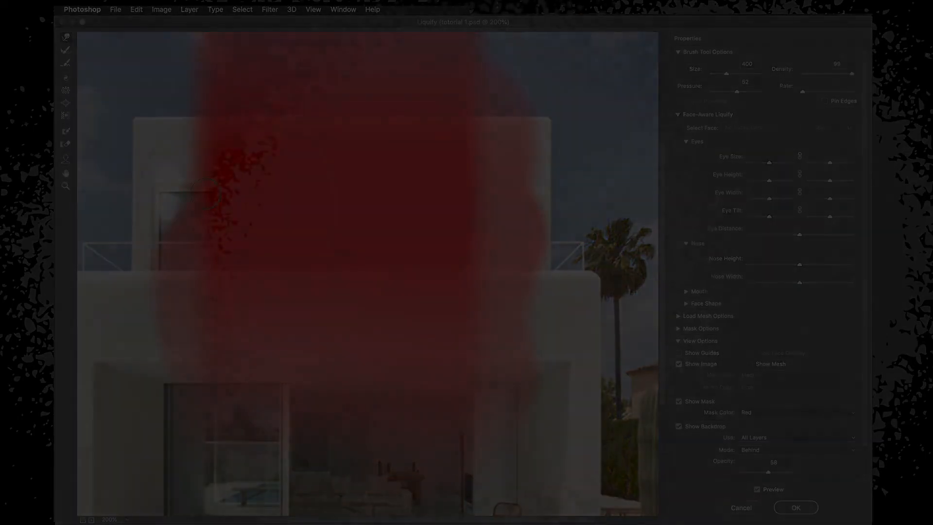